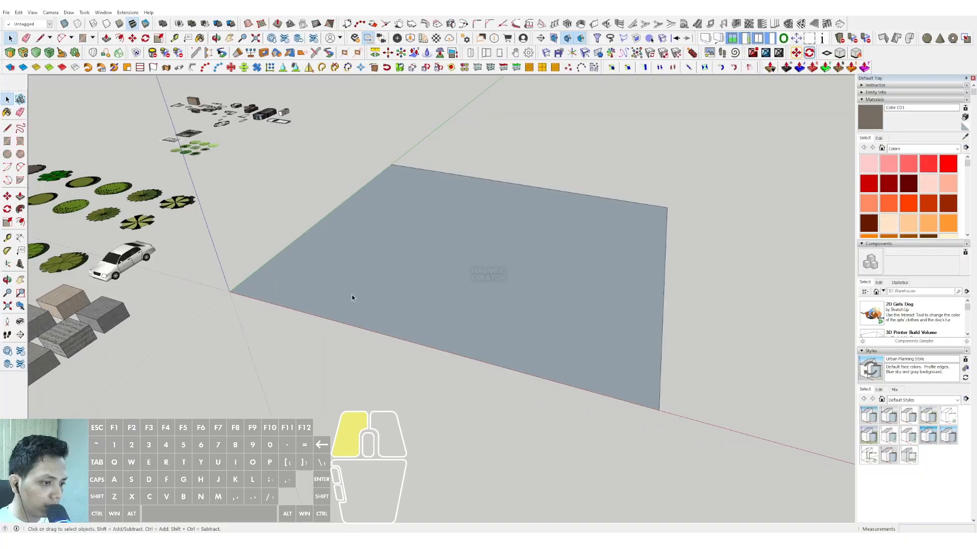
Push/Pull the ground rectangle up 1000 to form a floor slab.
{"action": "scroll", "coordinate": [336, 301], "scroll_direction": "up", "scroll_amount": 2}
{"action": "key", "text": "v"}
{"action": "left_click", "coordinate": [308, 299]}
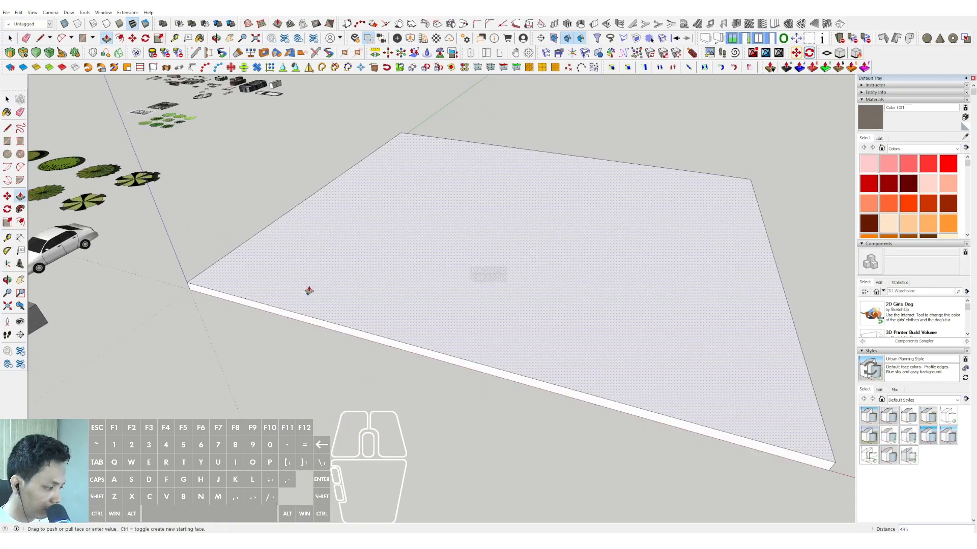
{"action": "type", "text": "1000"}
{"action": "key", "text": "Return"}
Turn the whole slab geometry into a component.
{"action": "key", "text": "space"}
{"action": "scroll", "coordinate": [375, 349], "scroll_direction": "down", "scroll_amount": 3}
{"action": "middle_click_drag", "start_coordinate": [375, 348], "coordinate": [395, 324], "text": "shift"}
{"action": "triple_click", "coordinate": [395, 325]}
{"action": "right_click", "coordinate": [395, 324]}
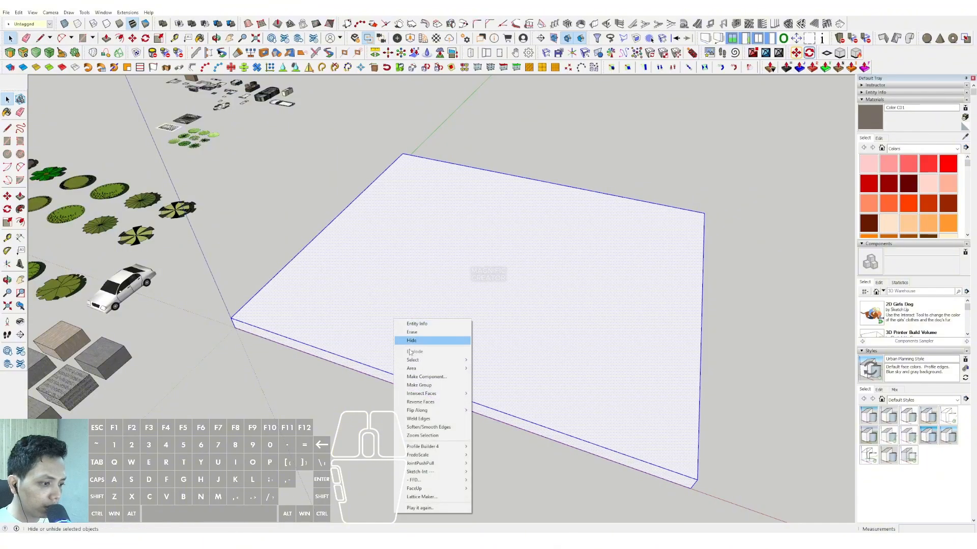
{"action": "left_click", "coordinate": [428, 376]}
{"action": "left_click", "coordinate": [337, 288]}
Copy the slab onto its own top face and raise the copy 4000 along the blue axis.
{"action": "middle_click_drag", "start_coordinate": [338, 288], "coordinate": [496, 371]}
{"action": "left_click", "coordinate": [7, 196]}
{"action": "scroll", "coordinate": [494, 382], "scroll_direction": "up", "scroll_amount": 3}
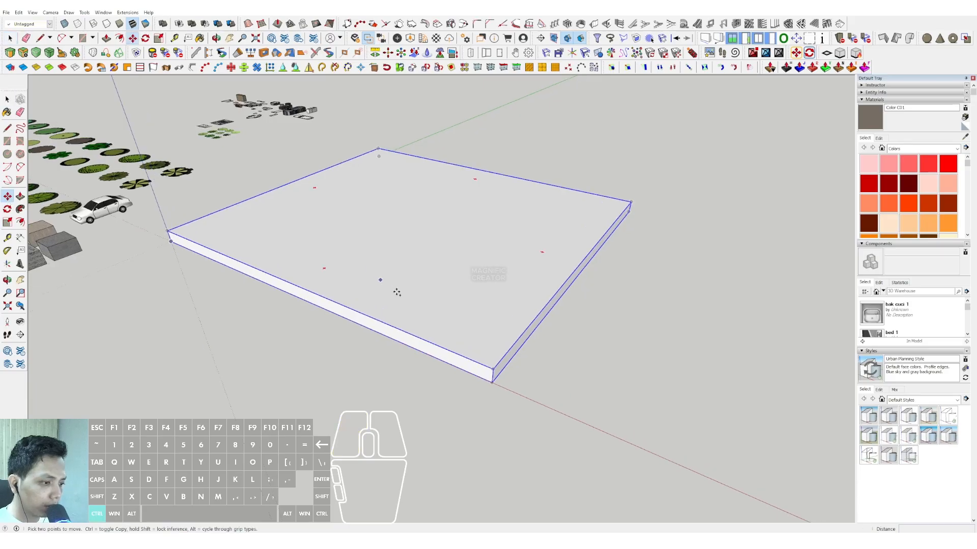
{"action": "left_click", "coordinate": [502, 319]}
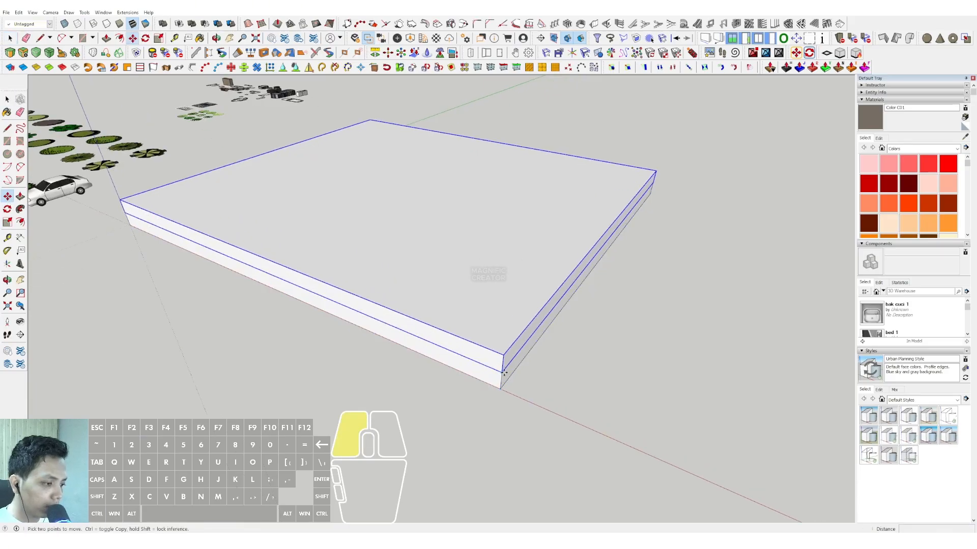
{"action": "type", "text": "4000"}
{"action": "key", "text": "Return"}
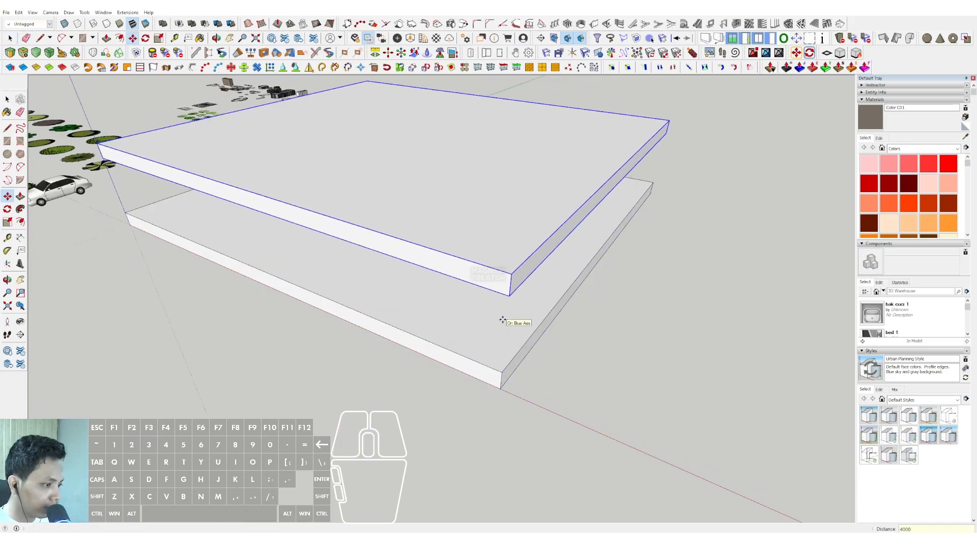
Copy the upper slab upward repeatedly at 5000 spacing to complete a stack of six floor slabs.
{"action": "key", "text": "ctrl"}
{"action": "left_click", "coordinate": [502, 372]}
{"action": "left_click", "coordinate": [511, 275]}
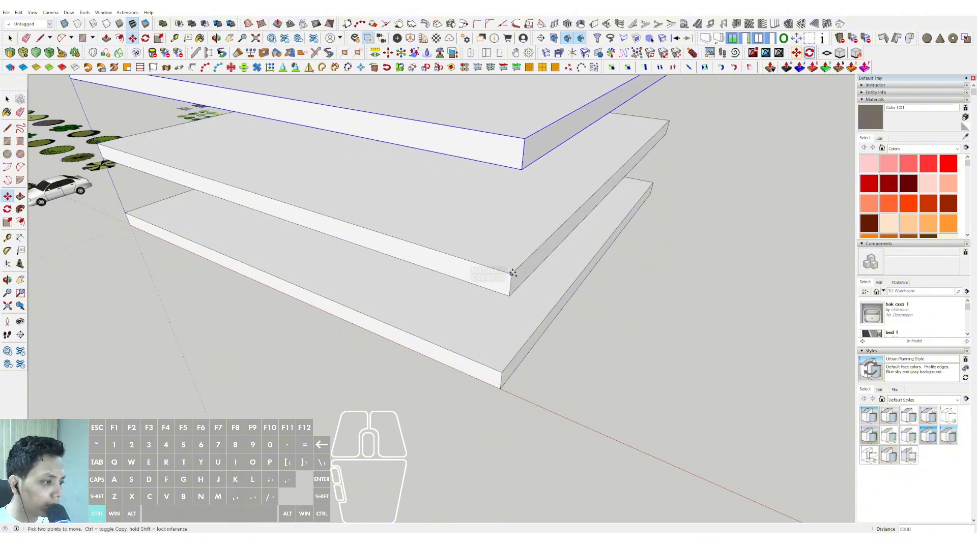
{"action": "key", "text": "ctrl"}
{"action": "left_click", "coordinate": [511, 275]}
{"action": "scroll", "coordinate": [533, 232], "scroll_direction": "down", "scroll_amount": 2}
{"action": "scroll", "coordinate": [533, 233], "scroll_direction": "down", "scroll_amount": 2}
{"action": "left_click", "coordinate": [522, 234]}
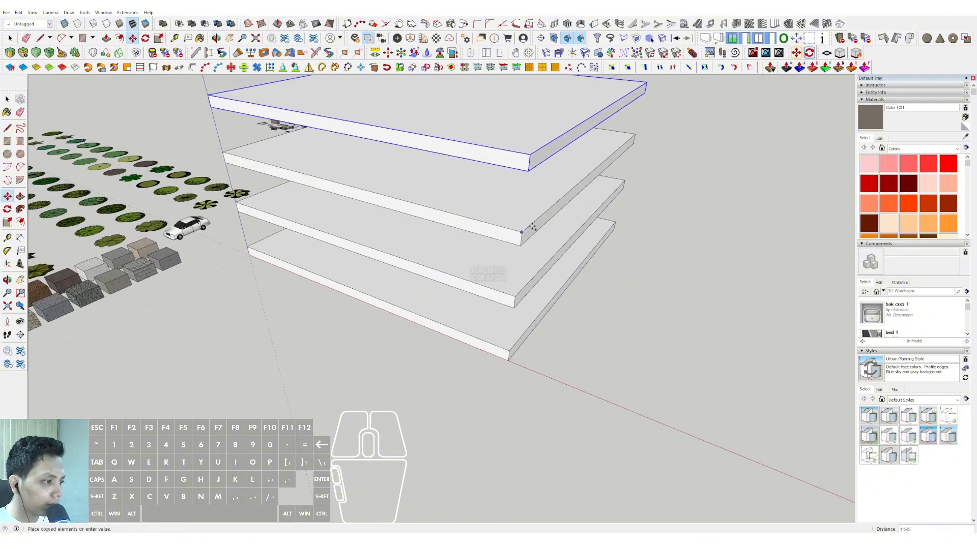
{"action": "scroll", "coordinate": [532, 228], "scroll_direction": "down", "scroll_amount": 2}
{"action": "left_click", "coordinate": [534, 223]}
{"action": "left_click", "coordinate": [540, 154]}
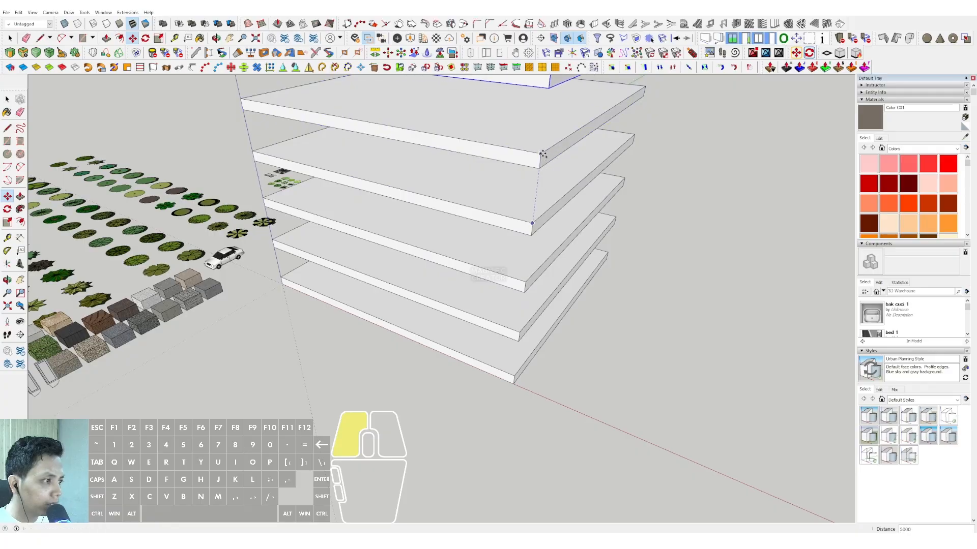
Draw a rectangle across the full upper face of the topmost slab, between opposite corners.
{"action": "key", "text": "space"}
{"action": "scroll", "coordinate": [488, 310], "scroll_direction": "down", "scroll_amount": 2}
{"action": "scroll", "coordinate": [441, 357], "scroll_direction": "down", "scroll_amount": 2}
{"action": "middle_click_drag", "start_coordinate": [440, 359], "coordinate": [565, 224], "text": "shift"}
{"action": "scroll", "coordinate": [587, 200], "scroll_direction": "up", "scroll_amount": 2}
{"action": "right_click", "coordinate": [580, 200]}
{"action": "left_click", "coordinate": [606, 260]}
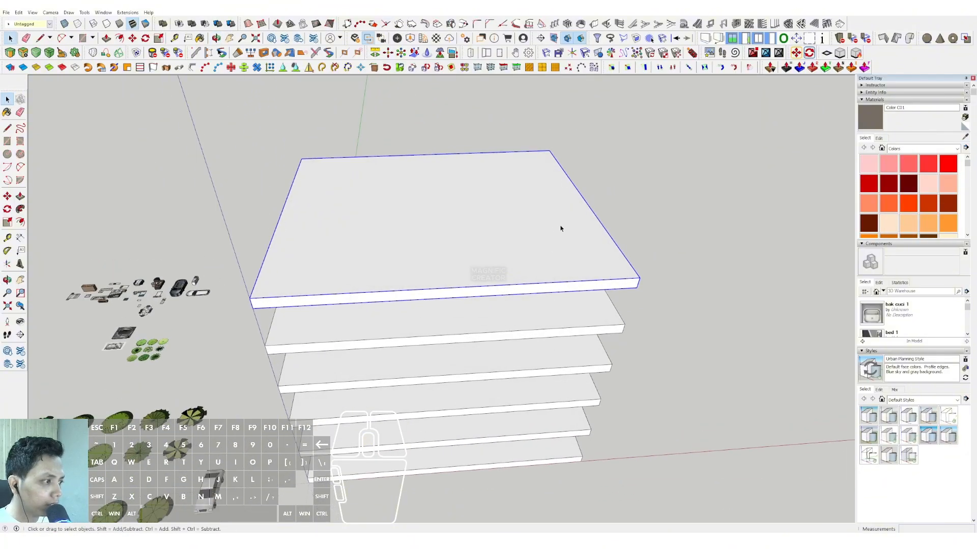
{"action": "left_click", "coordinate": [639, 276]}
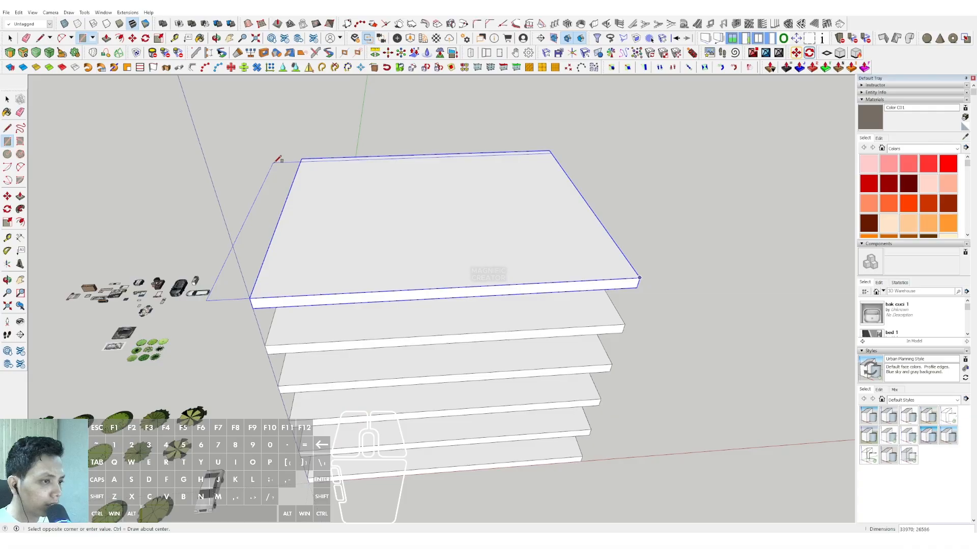
{"action": "left_click", "coordinate": [301, 158]}
Offset the roof rectangle's edges inward by 9000.
{"action": "scroll", "coordinate": [568, 186], "scroll_direction": "up", "scroll_amount": 2}
{"action": "key", "text": "f"}
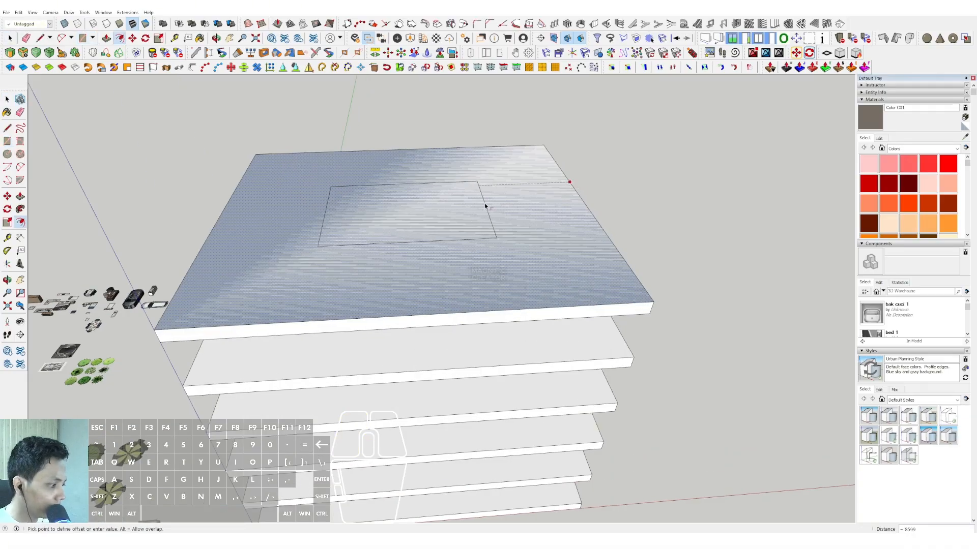
{"action": "left_click", "coordinate": [485, 206]}
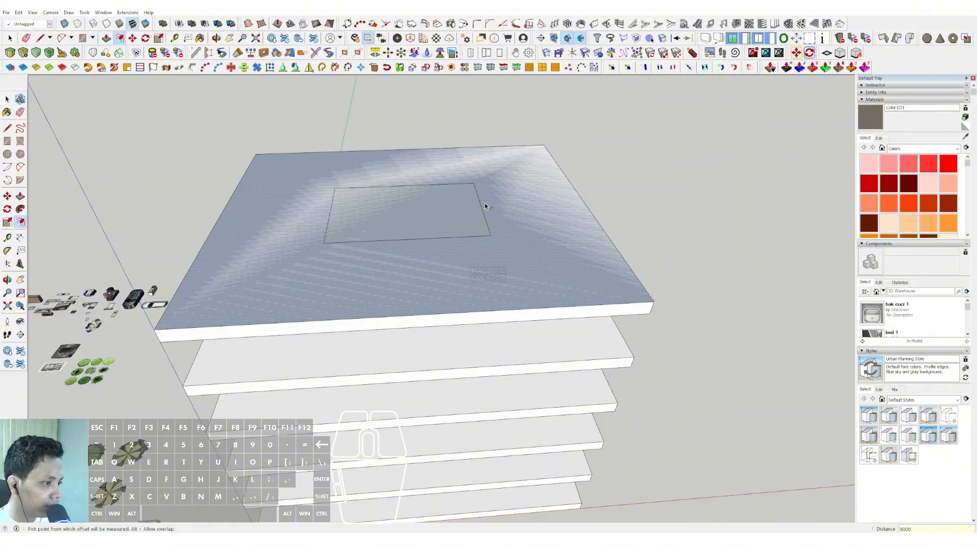
Push the inner roof rectangle down through the floor slabs to form the building core.
{"action": "key", "text": "p"}
{"action": "left_click", "coordinate": [447, 211]}
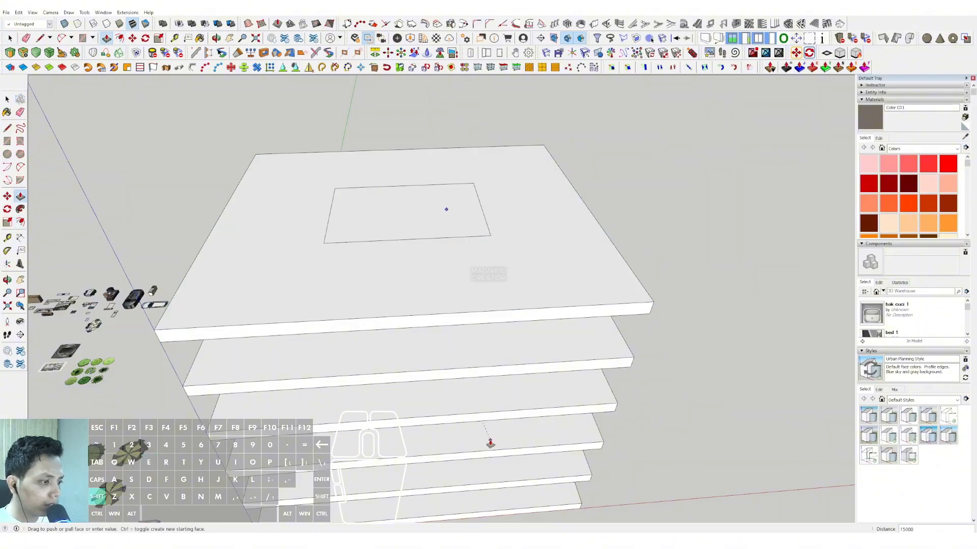
{"action": "middle_click_drag", "start_coordinate": [491, 442], "coordinate": [479, 328]}
{"action": "left_click", "coordinate": [485, 308]}
{"action": "key", "text": "space"}
Erase the leftover face and edges surrounding the core outline on the roof slab.
{"action": "scroll", "coordinate": [483, 300], "scroll_direction": "down", "scroll_amount": 4}
{"action": "middle_click_drag", "start_coordinate": [455, 259], "coordinate": [453, 407], "text": "shift"}
{"action": "scroll", "coordinate": [578, 270], "scroll_direction": "up", "scroll_amount": 4}
{"action": "left_click", "coordinate": [533, 249]}
{"action": "left_click", "coordinate": [533, 249]}
{"action": "right_click", "coordinate": [533, 247]}
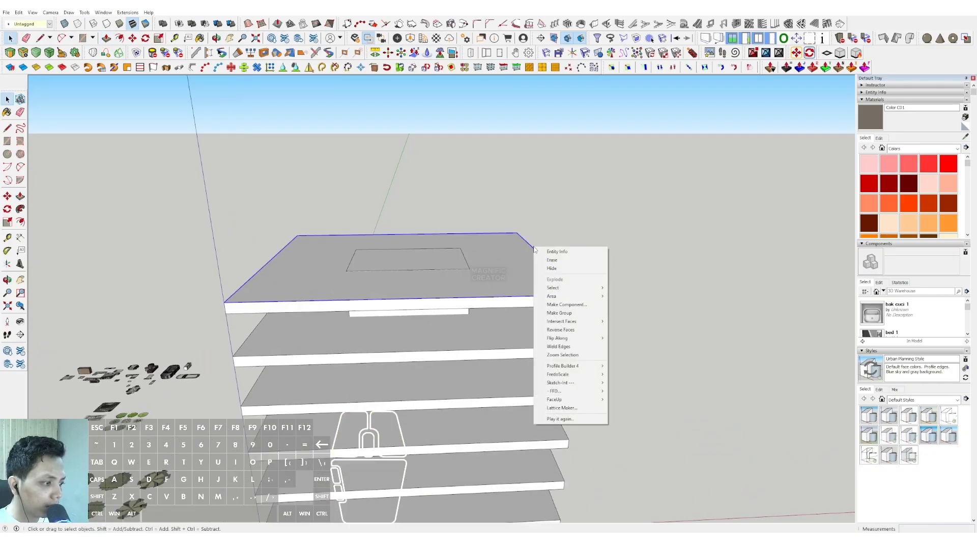
{"action": "left_click", "coordinate": [557, 262]}
Pull the core's top face up so the core rises above the roof slab.
{"action": "mouse_move", "coordinate": [442, 263]}
{"action": "middle_mouse_down"}
{"action": "mouse_move", "coordinate": [425, 292]}
{"action": "mouse_move", "coordinate": [414, 289]}
{"action": "middle_mouse_up"}
{"action": "left_click", "coordinate": [416, 273]}
{"action": "left_click", "coordinate": [408, 283]}
{"action": "key", "text": "p"}
{"action": "left_click", "coordinate": [403, 271]}
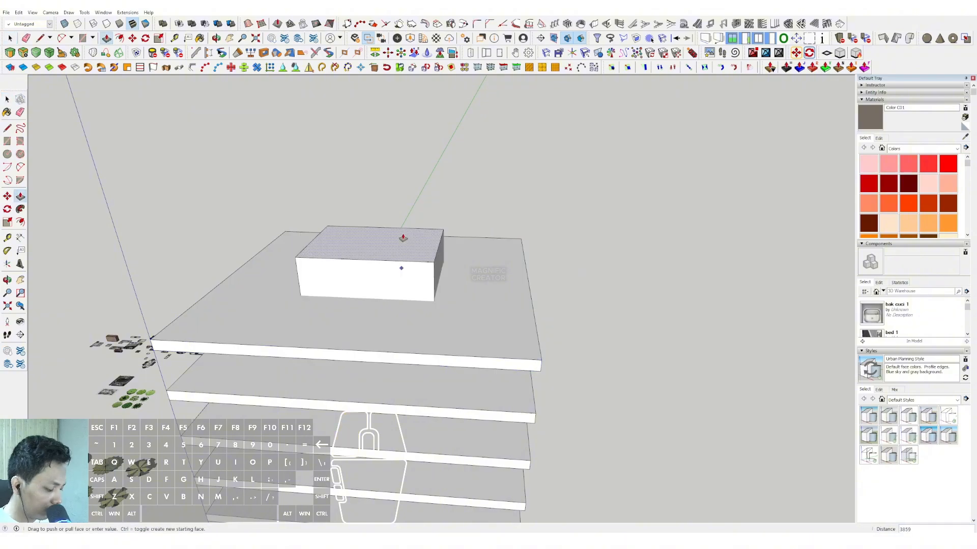
{"action": "key", "text": "Return"}
Group all of the core's geometry.
{"action": "key", "text": "space"}
{"action": "triple_click", "coordinate": [403, 234]}
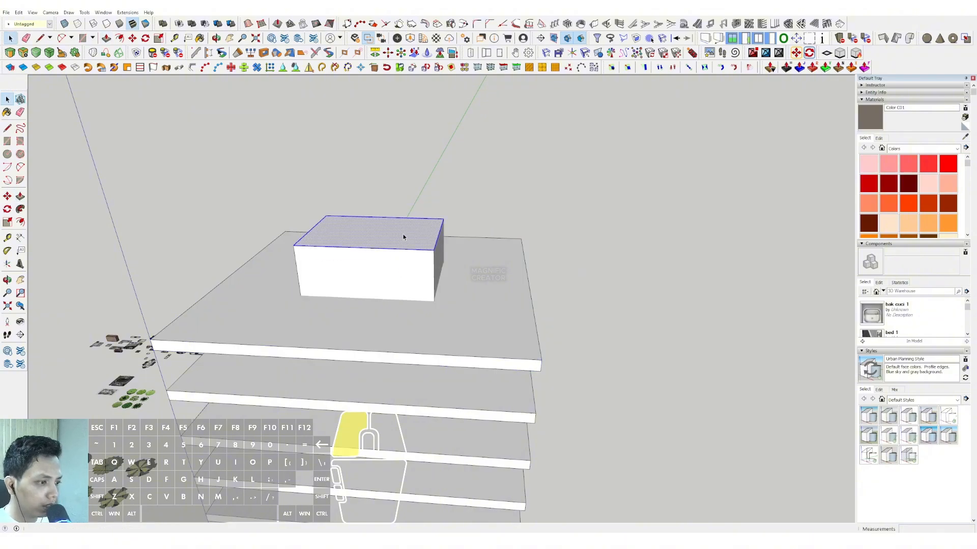
{"action": "right_click", "coordinate": [403, 234]}
{"action": "left_click", "coordinate": [430, 301]}
Draw a column footprint of about 968 by 1188 on the roof at the core's near corner with the Rotated Rectangle tool.
{"action": "middle_click_drag", "start_coordinate": [431, 306], "coordinate": [410, 308]}
{"action": "scroll", "coordinate": [410, 305], "scroll_direction": "up", "scroll_amount": 4}
{"action": "scroll", "coordinate": [414, 264], "scroll_direction": "down", "scroll_amount": 2}
{"action": "middle_click_drag", "start_coordinate": [414, 264], "coordinate": [390, 346]}
{"action": "middle_click_drag", "start_coordinate": [464, 270], "coordinate": [412, 312]}
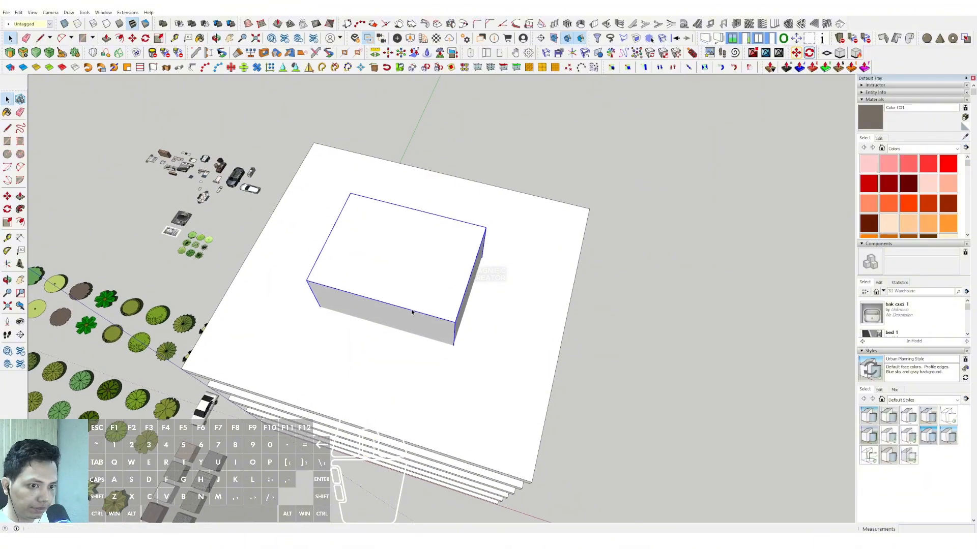
{"action": "left_click", "coordinate": [20, 142]}
{"action": "scroll", "coordinate": [382, 294], "scroll_direction": "up", "scroll_amount": 4}
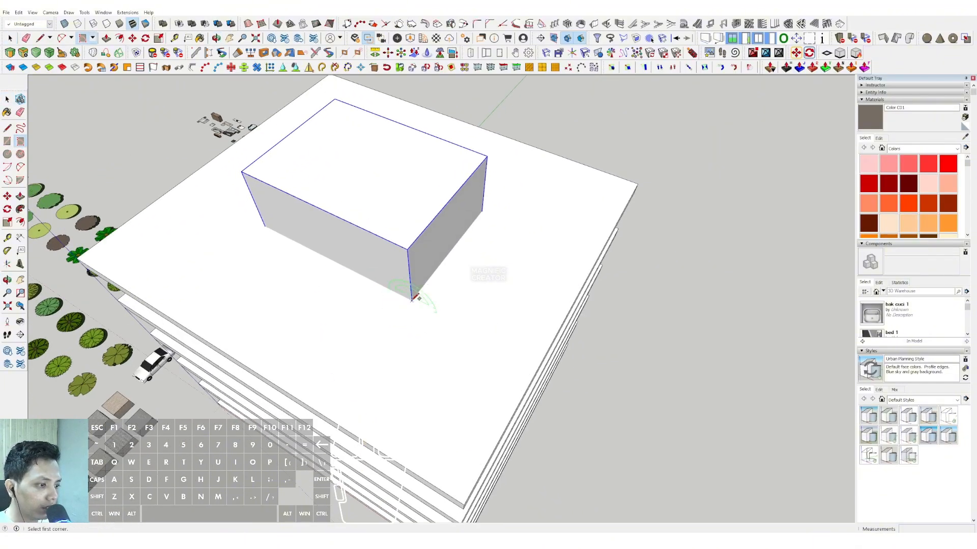
{"action": "scroll", "coordinate": [423, 301], "scroll_direction": "up", "scroll_amount": 4}
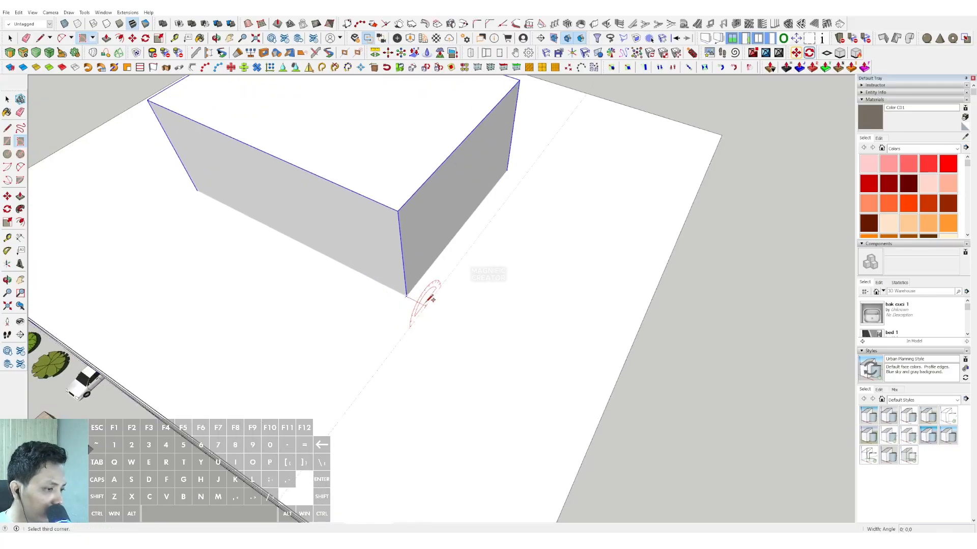
{"action": "left_click", "coordinate": [433, 291]}
{"action": "scroll", "coordinate": [446, 282], "scroll_direction": "up", "scroll_amount": 1}
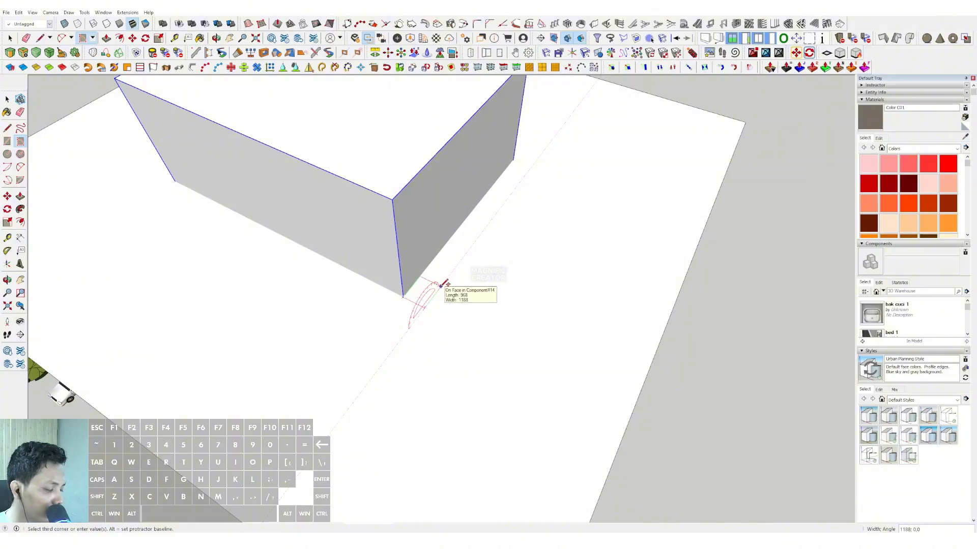
{"action": "left_click", "coordinate": [440, 286]}
{"action": "scroll", "coordinate": [440, 285], "scroll_direction": "down", "scroll_amount": 6}
{"action": "key", "text": "space"}
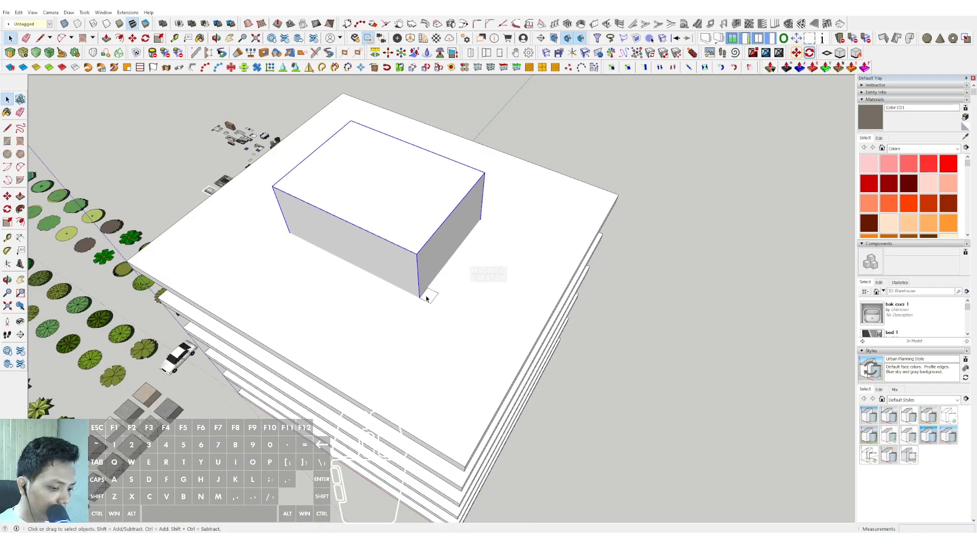
Push the column footprint down 26000 through all the slabs to ground level.
{"action": "left_click", "coordinate": [426, 299]}
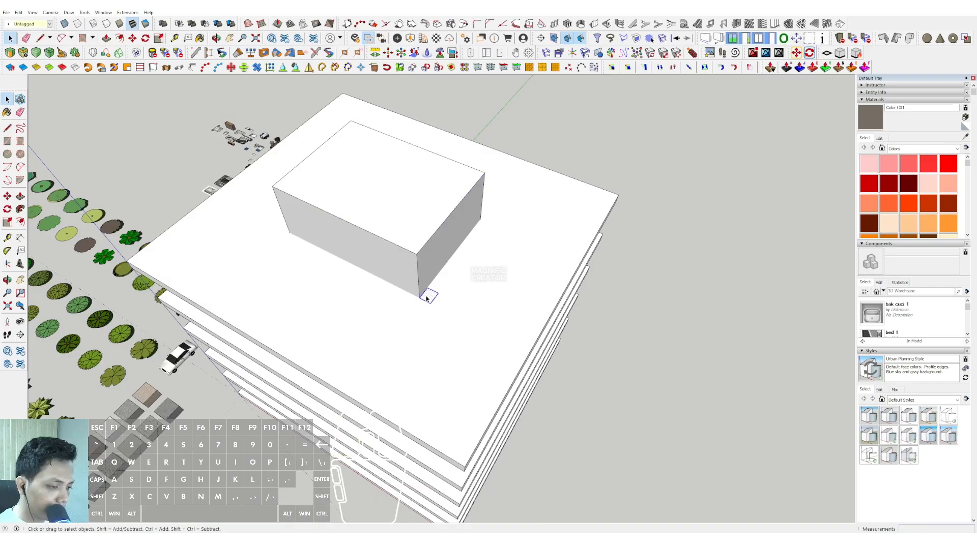
{"action": "scroll", "coordinate": [428, 301], "scroll_direction": "up", "scroll_amount": 2}
{"action": "key", "text": "v"}
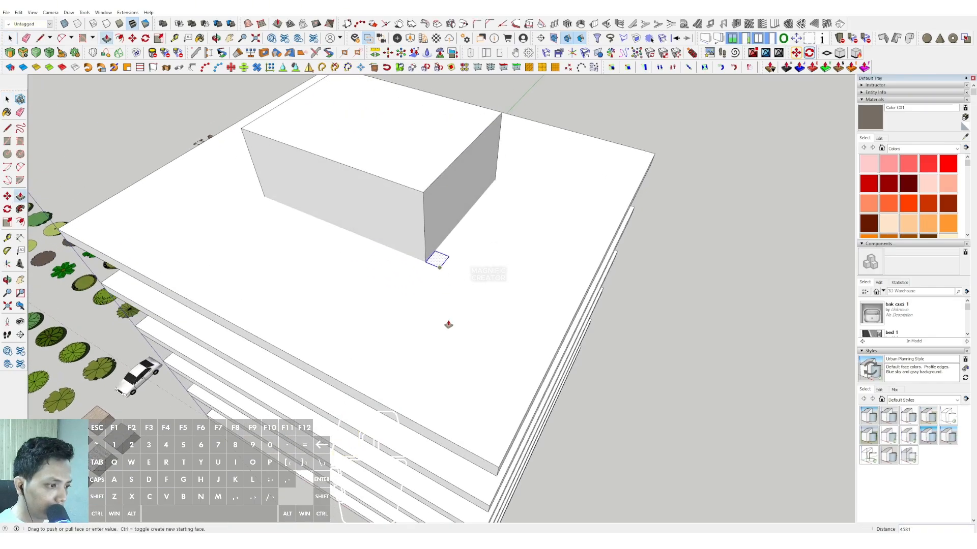
{"action": "scroll", "coordinate": [449, 316], "scroll_direction": "down", "scroll_amount": 2}
{"action": "middle_click_drag", "start_coordinate": [455, 218], "coordinate": [447, 152]}
{"action": "middle_click_drag", "start_coordinate": [438, 285], "coordinate": [448, 229]}
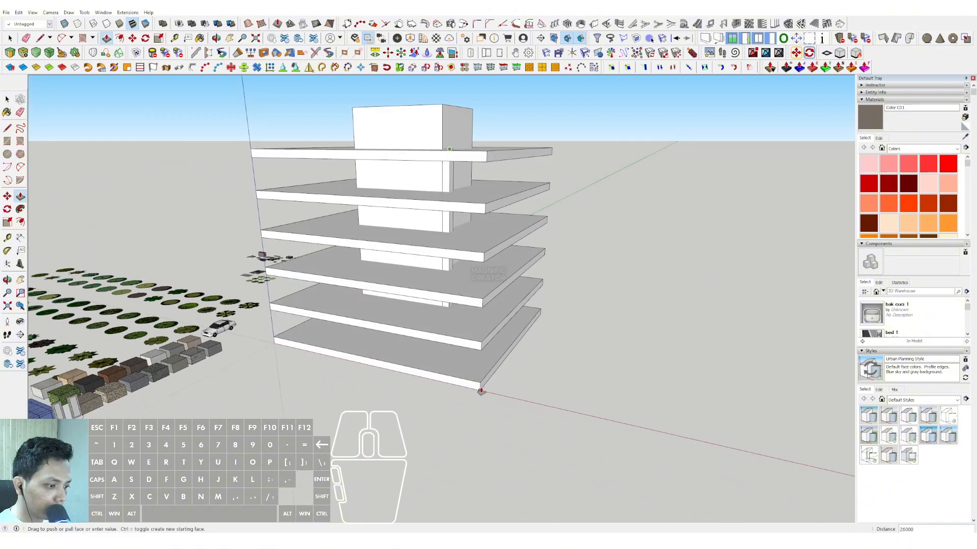
Pull the column's top face up so it protrudes above the roof slab.
{"action": "key", "text": "space"}
{"action": "middle_click_drag", "start_coordinate": [443, 170], "coordinate": [450, 214]}
{"action": "scroll", "coordinate": [449, 206], "scroll_direction": "up", "scroll_amount": 2}
{"action": "scroll", "coordinate": [451, 175], "scroll_direction": "up", "scroll_amount": 2}
{"action": "scroll", "coordinate": [451, 174], "scroll_direction": "up", "scroll_amount": 2}
{"action": "key", "text": "v"}
{"action": "left_click", "coordinate": [451, 173]}
{"action": "scroll", "coordinate": [453, 178], "scroll_direction": "down", "scroll_amount": 2}
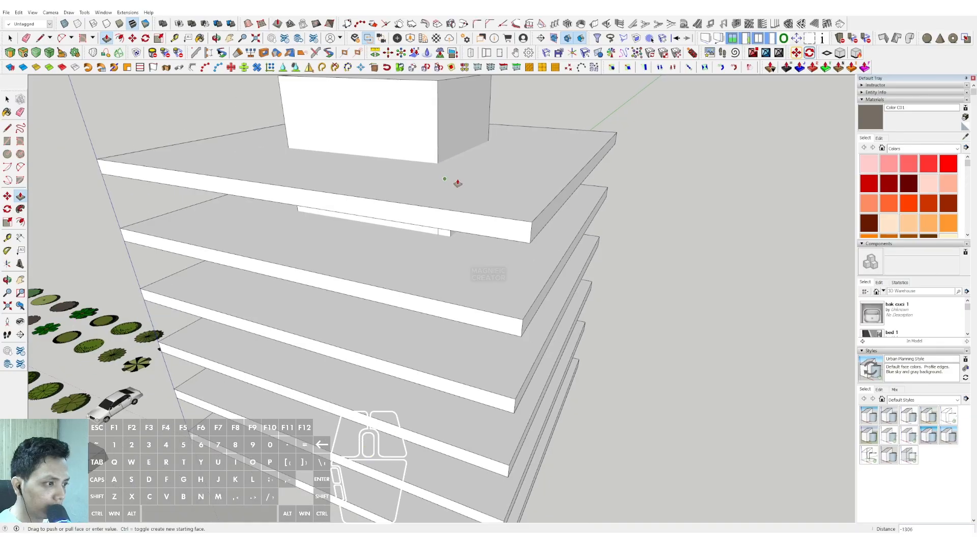
Turn the whole column into a component.
{"action": "key", "text": "space"}
{"action": "triple_click", "coordinate": [453, 151]}
{"action": "right_click", "coordinate": [454, 151]}
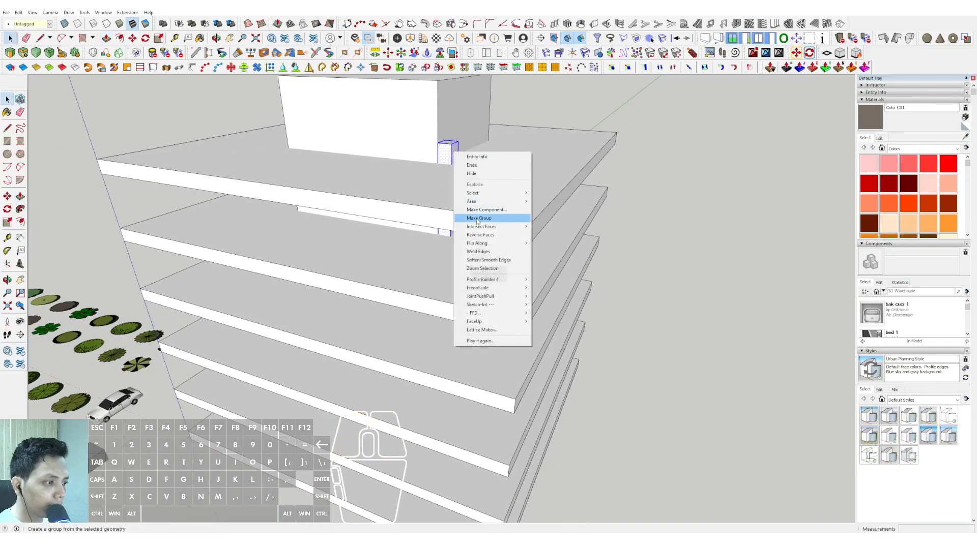
{"action": "left_click", "coordinate": [469, 211]}
{"action": "left_click", "coordinate": [337, 289]}
Copy the column 13725 along the core's front face to the outside of its opposite corner.
{"action": "middle_click_drag", "start_coordinate": [350, 281], "coordinate": [510, 236]}
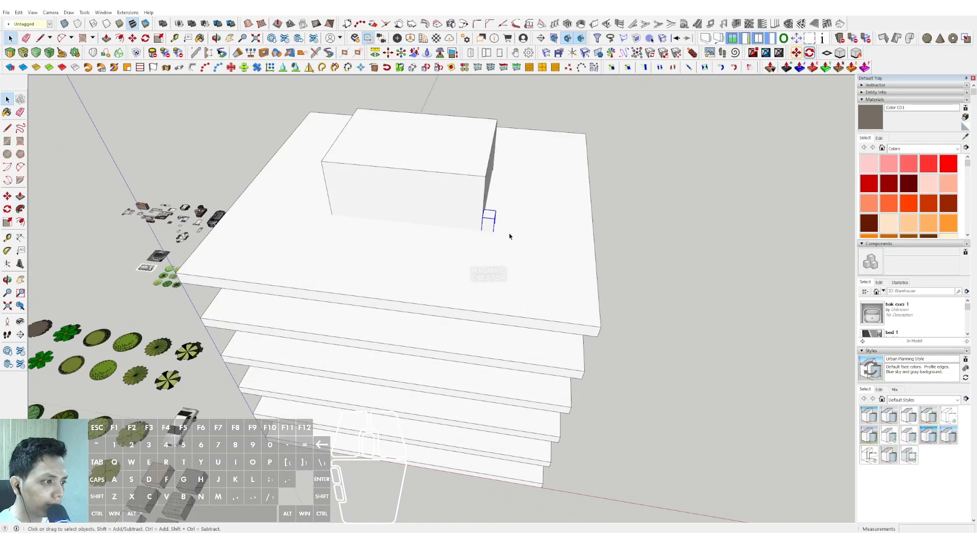
{"action": "scroll", "coordinate": [510, 235], "scroll_direction": "up", "scroll_amount": 4}
{"action": "scroll", "coordinate": [467, 230], "scroll_direction": "down", "scroll_amount": 3}
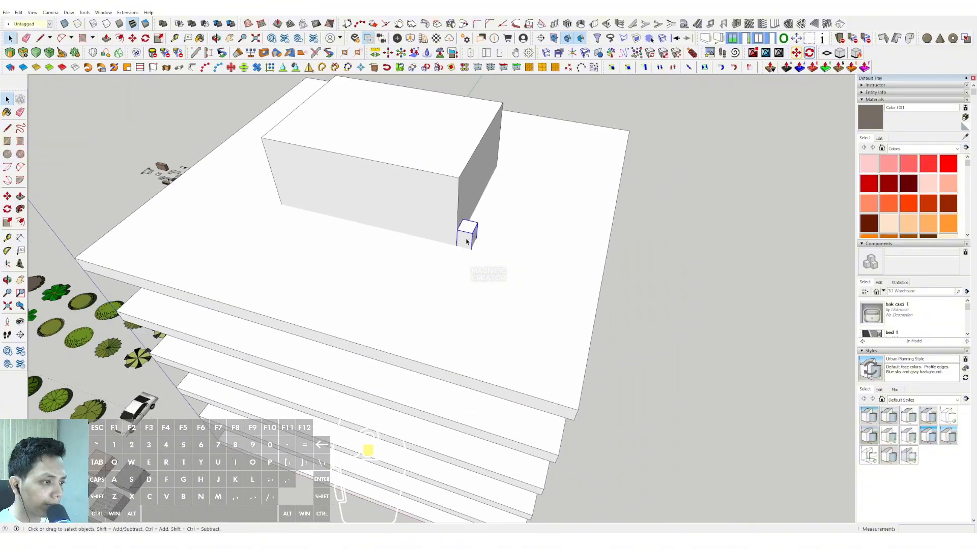
{"action": "scroll", "coordinate": [466, 235], "scroll_direction": "up", "scroll_amount": 2}
{"action": "key", "text": "m"}
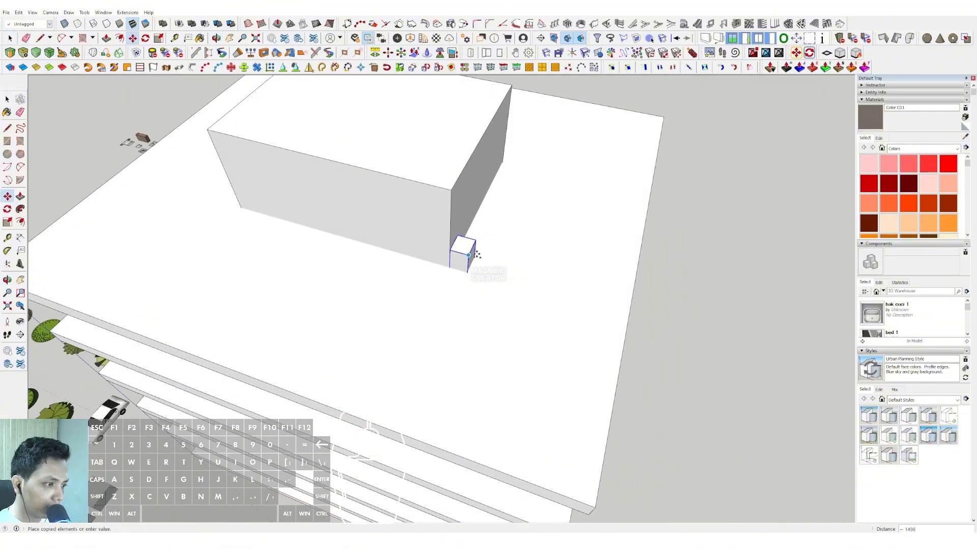
{"action": "scroll", "coordinate": [493, 262], "scroll_direction": "down", "scroll_amount": 3}
{"action": "scroll", "coordinate": [320, 163], "scroll_direction": "up", "scroll_amount": 2}
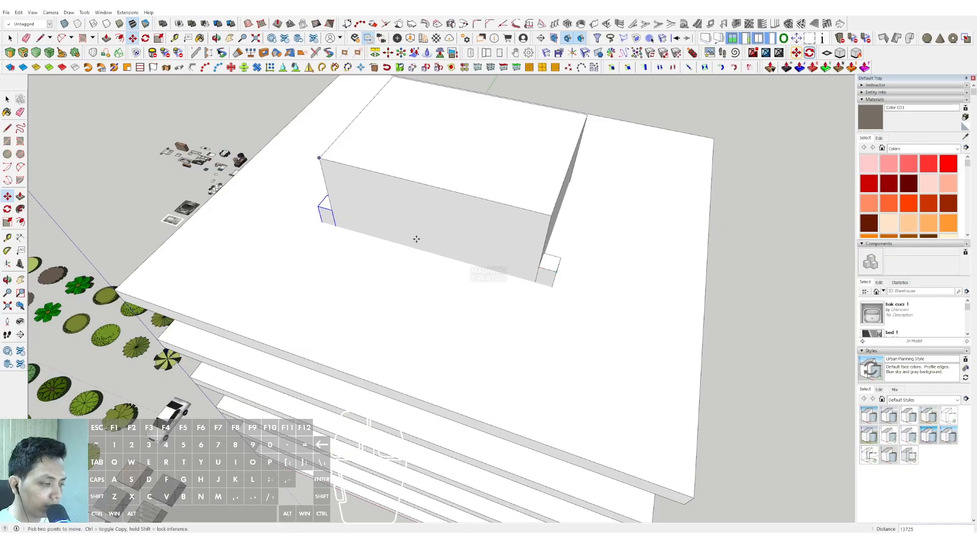
Move the original column 7500 outward from the core along the red axis.
{"action": "scroll", "coordinate": [418, 239], "scroll_direction": "down", "scroll_amount": 3}
{"action": "scroll", "coordinate": [497, 250], "scroll_direction": "up", "scroll_amount": 2}
{"action": "key", "text": "space"}
{"action": "left_click", "coordinate": [499, 261]}
{"action": "middle_click_drag", "start_coordinate": [499, 261], "coordinate": [459, 259]}
{"action": "key", "text": "m"}
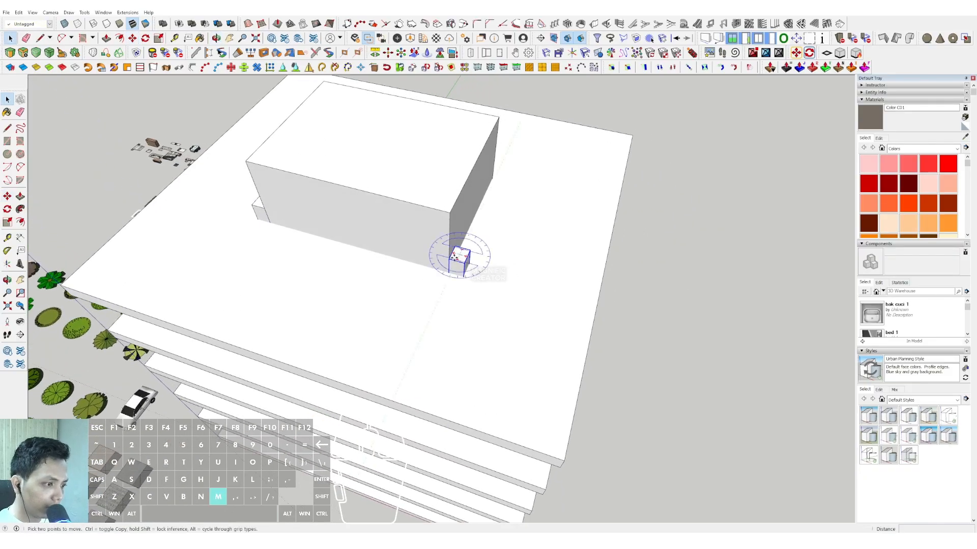
{"action": "left_click", "coordinate": [459, 259]}
{"action": "scroll", "coordinate": [519, 275], "scroll_direction": "up", "scroll_amount": 1}
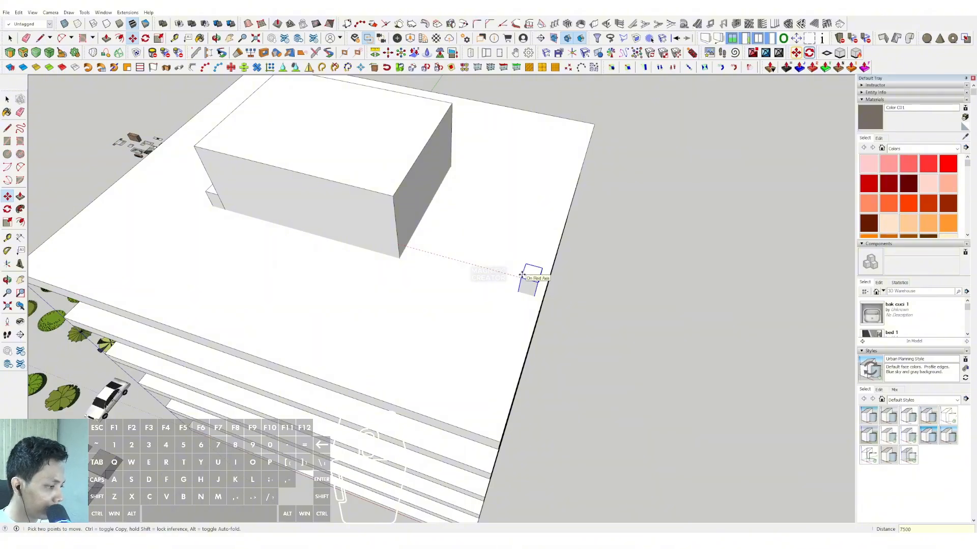
Move the copied column 7500 away from the core in the opposite direction along the red axis.
{"action": "key", "text": "space"}
{"action": "middle_click_drag", "start_coordinate": [324, 223], "coordinate": [544, 233], "text": "shift"}
{"action": "scroll", "coordinate": [434, 212], "scroll_direction": "up", "scroll_amount": 3}
{"action": "left_click", "coordinate": [429, 208]}
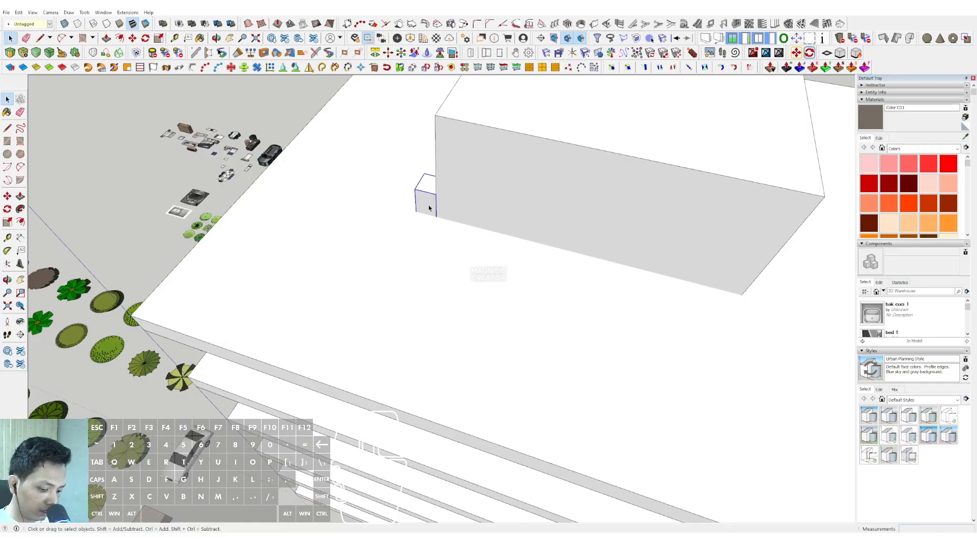
{"action": "key", "text": "m"}
{"action": "left_click", "coordinate": [429, 208]}
{"action": "type", "text": "7500"}
{"action": "key", "text": "Return"}
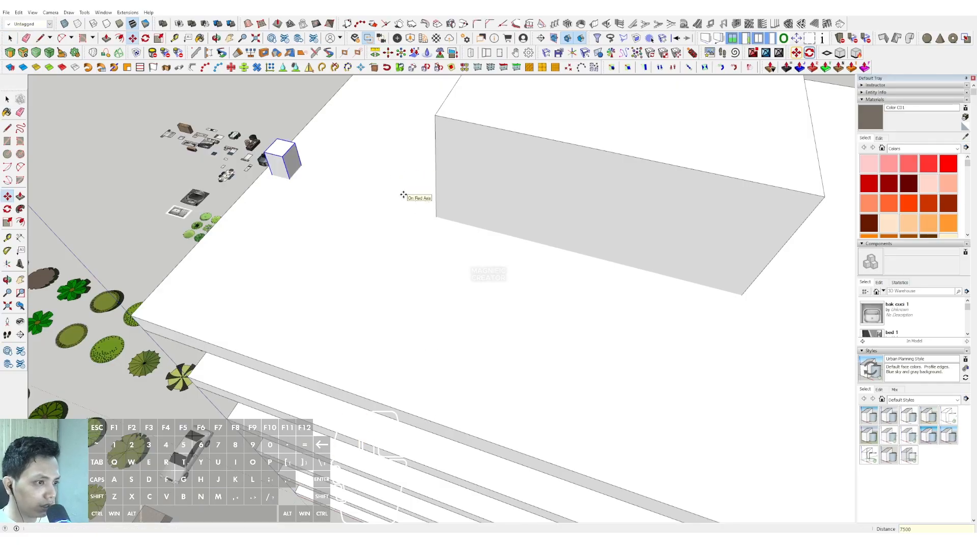
Copy both columns along the green axis to line up with the core's rear corners.
{"action": "key", "text": "space"}
{"action": "scroll", "coordinate": [401, 230], "scroll_direction": "down", "scroll_amount": 3}
{"action": "middle_click_drag", "start_coordinate": [401, 231], "coordinate": [449, 274]}
{"action": "scroll", "coordinate": [571, 277], "scroll_direction": "up", "scroll_amount": 1}
{"action": "left_click", "coordinate": [572, 277], "text": "shift"}
{"action": "scroll", "coordinate": [449, 275], "scroll_direction": "down", "scroll_amount": 1}
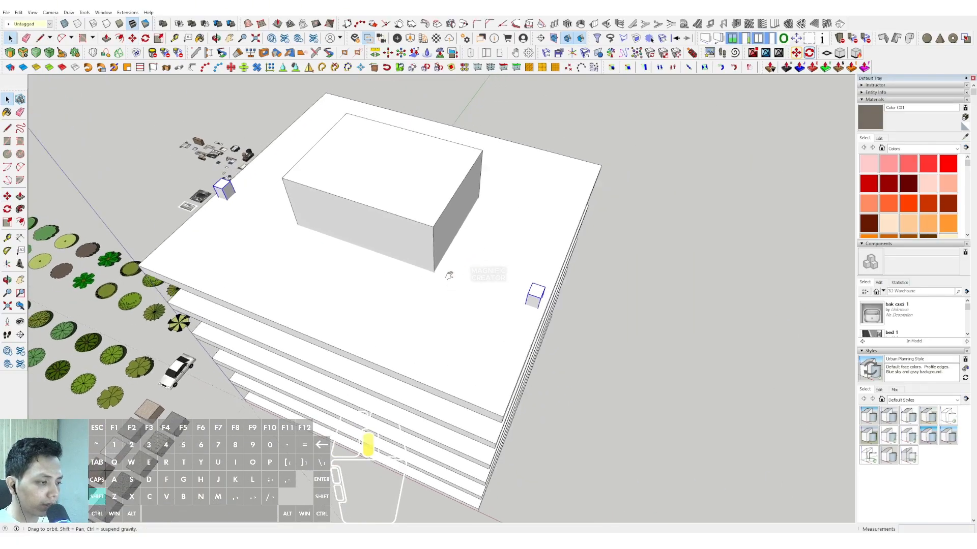
{"action": "scroll", "coordinate": [536, 292], "scroll_direction": "up", "scroll_amount": 1}
{"action": "middle_click_drag", "start_coordinate": [536, 292], "coordinate": [464, 347], "text": "shift"}
{"action": "key", "text": "m"}
{"action": "left_click", "coordinate": [461, 335]}
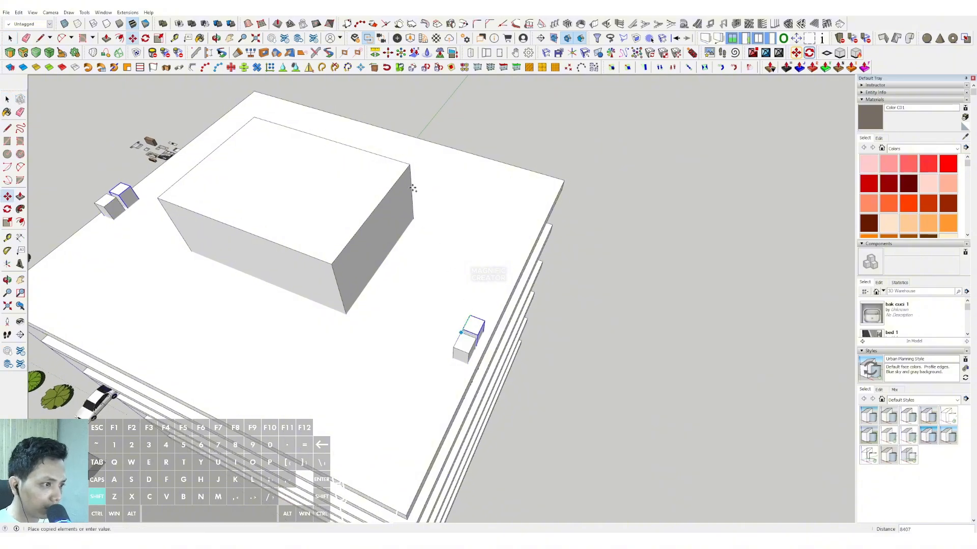
{"action": "key", "text": "ctrl"}
{"action": "scroll", "coordinate": [503, 249], "scroll_direction": "up", "scroll_amount": 1}
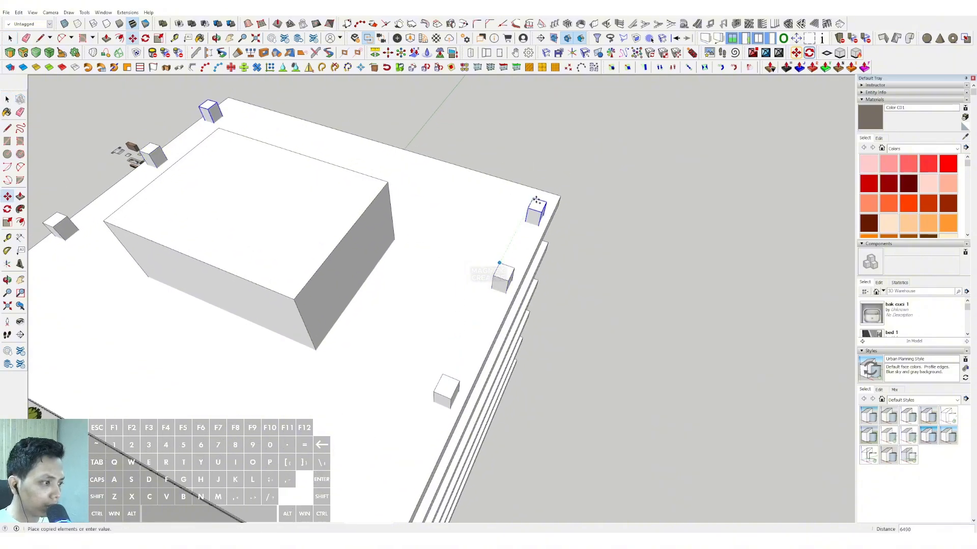
Copy the rear pair of columns farther along the green axis to the slab's rear edge.
{"action": "scroll", "coordinate": [534, 201], "scroll_direction": "up", "scroll_amount": 4}
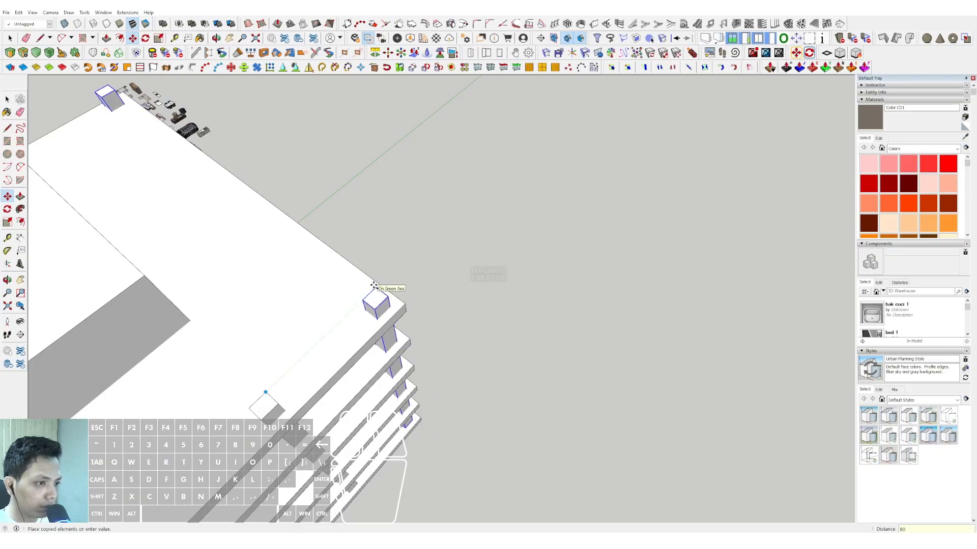
{"action": "left_click", "coordinate": [373, 286]}
{"action": "key", "text": "space"}
{"action": "scroll", "coordinate": [416, 297], "scroll_direction": "down", "scroll_amount": 5}
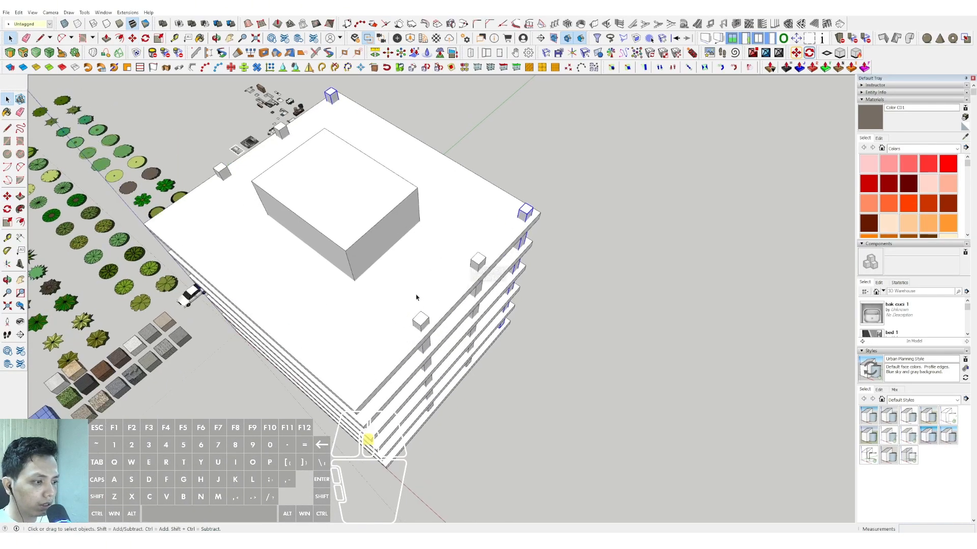
Copy the pair of columns beside the core's front corners along the green axis toward the slab's front edge.
{"action": "left_click", "coordinate": [422, 323]}
{"action": "scroll", "coordinate": [397, 338], "scroll_direction": "up", "scroll_amount": 3}
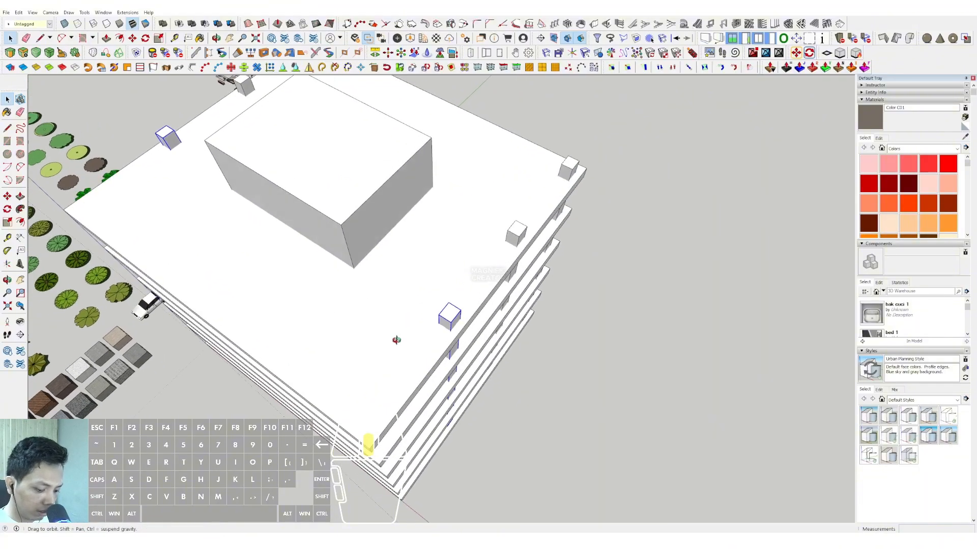
{"action": "key", "text": "m"}
{"action": "key", "text": "ctrl"}
{"action": "left_click", "coordinate": [424, 307]}
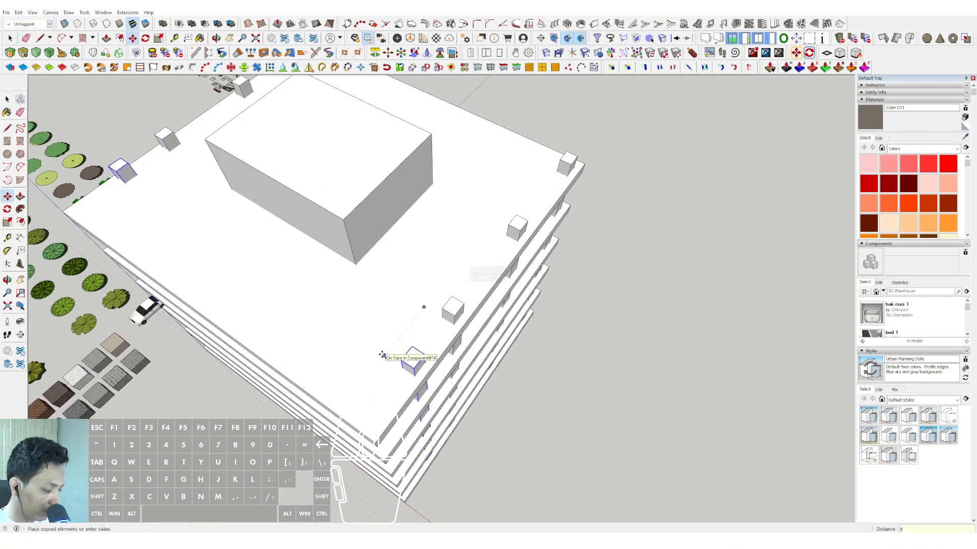
{"action": "key", "text": "Return"}
{"action": "key", "text": "space"}
{"action": "scroll", "coordinate": [382, 354], "scroll_direction": "down", "scroll_amount": 2}
{"action": "middle_click_drag", "start_coordinate": [390, 340], "coordinate": [467, 337]}
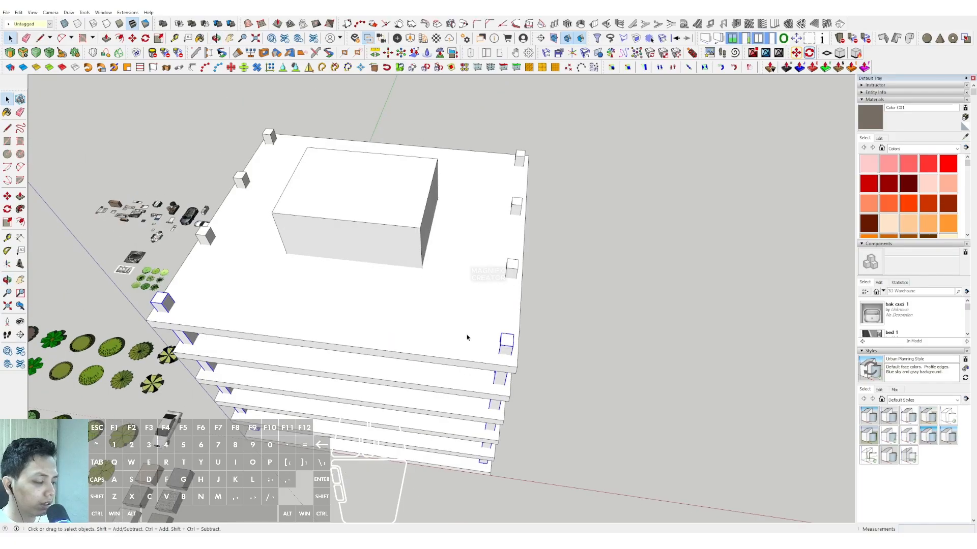
Copy the front and rear corner columns along the red axis twice, in line with the core's two side faces.
{"action": "left_click", "coordinate": [525, 160]}
{"action": "scroll", "coordinate": [503, 349], "scroll_direction": "up", "scroll_amount": 2}
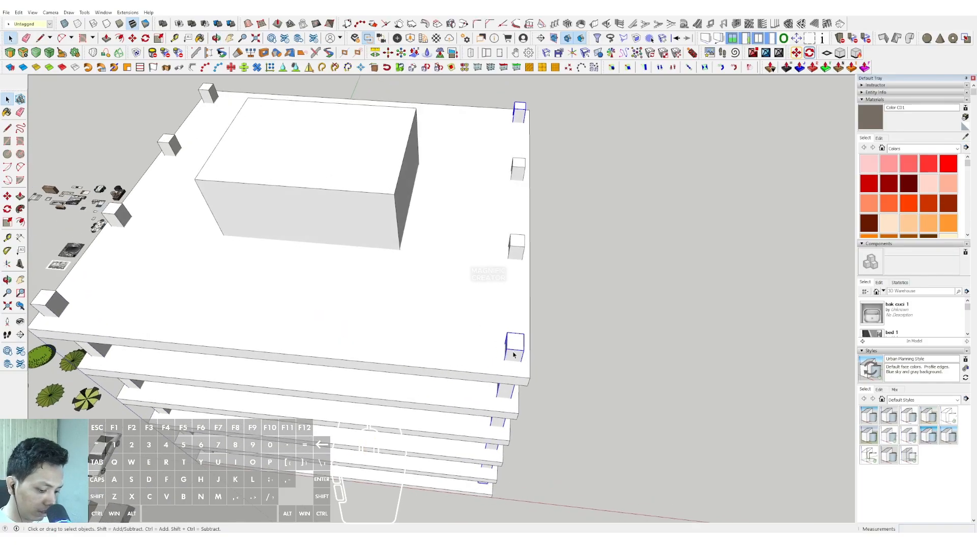
{"action": "key", "text": "m"}
{"action": "key", "text": "ctrl"}
{"action": "left_click", "coordinate": [523, 334]}
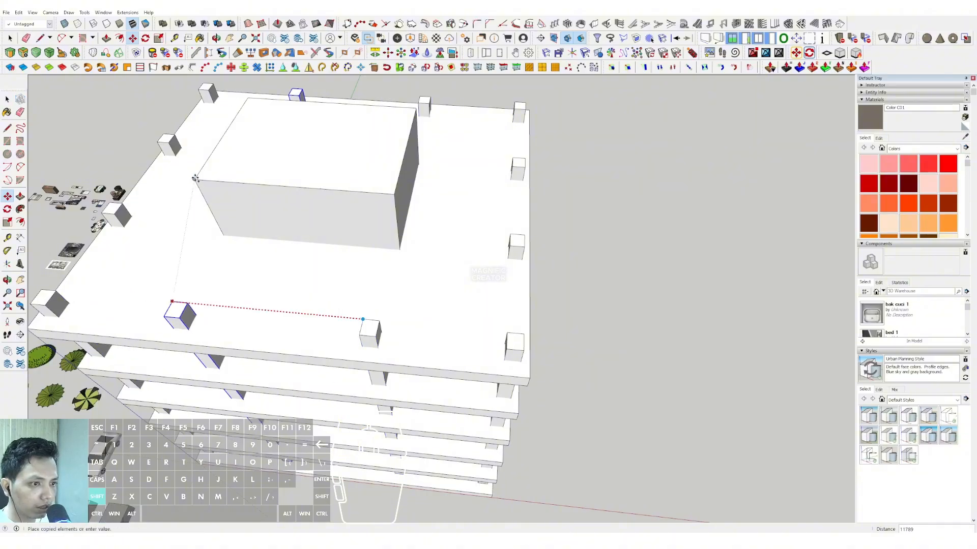
{"action": "left_click", "coordinate": [175, 302]}
{"action": "scroll", "coordinate": [322, 217], "scroll_direction": "down", "scroll_amount": 3}
{"action": "key", "text": "space"}
Push the column component's top face down so that no column projects above the roof slab.
{"action": "middle_click_drag", "start_coordinate": [321, 217], "coordinate": [479, 268]}
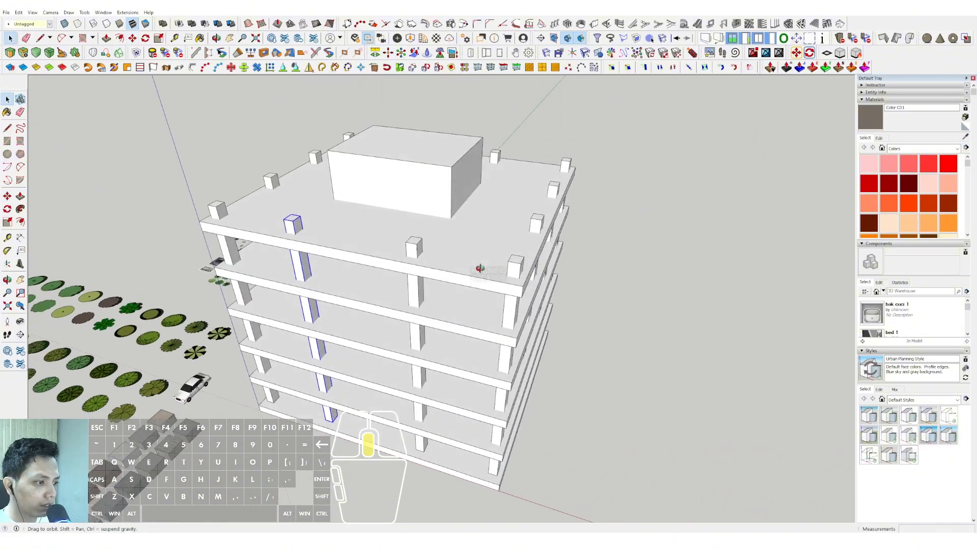
{"action": "scroll", "coordinate": [505, 258], "scroll_direction": "up", "scroll_amount": 2}
{"action": "scroll", "coordinate": [505, 259], "scroll_direction": "up", "scroll_amount": 2}
{"action": "key", "text": "p"}
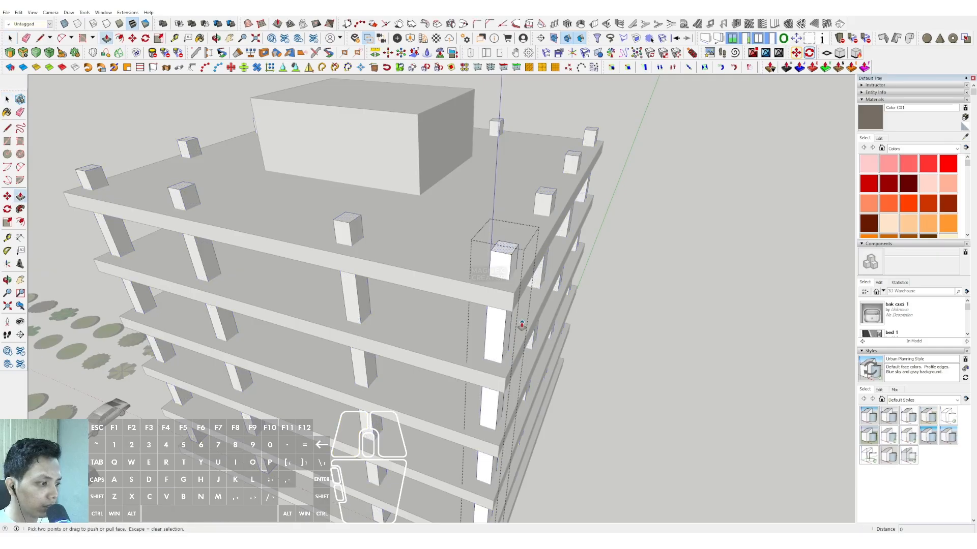
{"action": "left_click", "coordinate": [511, 255]}
{"action": "left_click", "coordinate": [505, 312]}
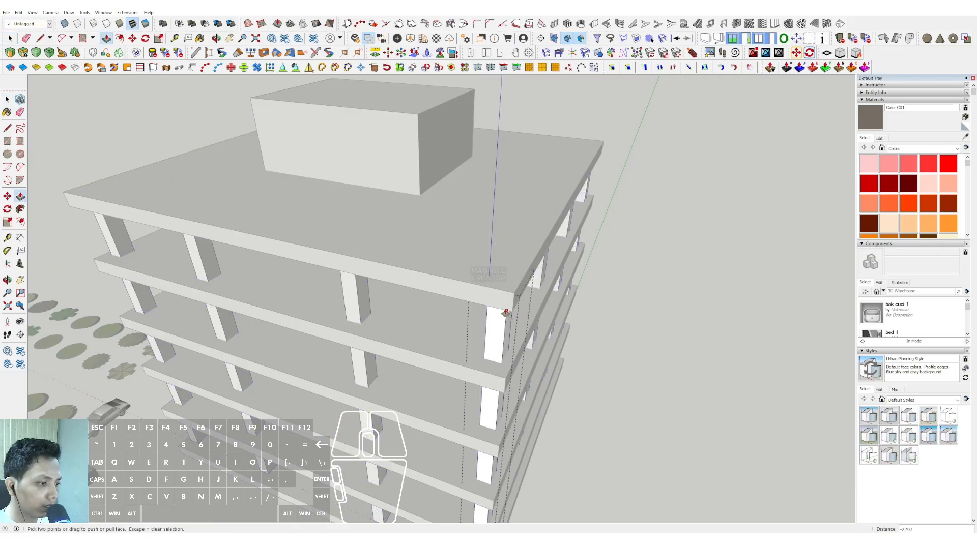
{"action": "key", "text": "space"}
{"action": "scroll", "coordinate": [452, 311], "scroll_direction": "down", "scroll_amount": 5}
{"action": "middle_click_drag", "start_coordinate": [428, 353], "coordinate": [488, 216]}
{"action": "left_click", "coordinate": [586, 238]}
{"action": "middle_click_drag", "start_coordinate": [432, 239], "coordinate": [466, 405]}
{"action": "scroll", "coordinate": [448, 275], "scroll_direction": "up", "scroll_amount": 3}
{"action": "middle_click_drag", "start_coordinate": [488, 318], "coordinate": [514, 336]}
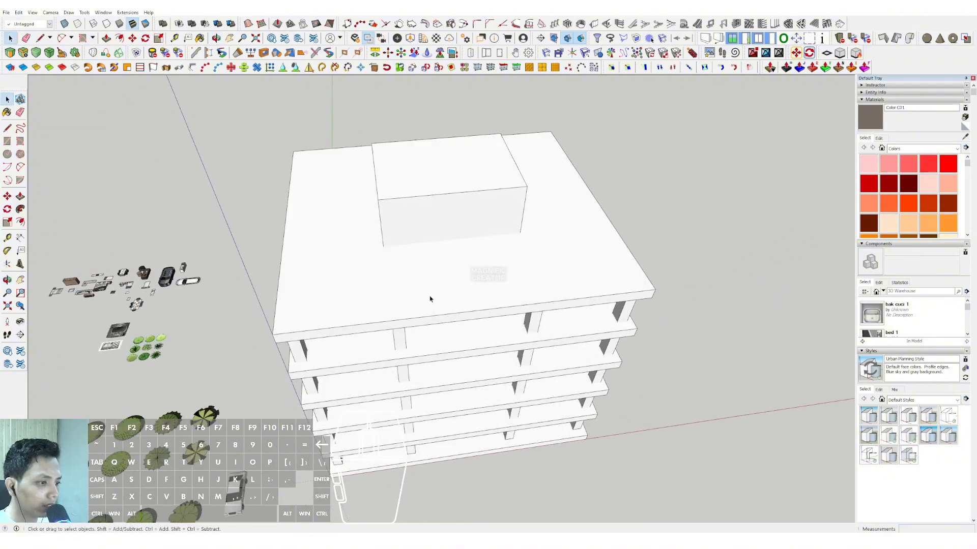
{"action": "middle_click_drag", "start_coordinate": [429, 298], "coordinate": [458, 315]}
Draw a rectangle on the roof slab over the core's footprint and offset its outline outward around the core.
{"action": "middle_click_drag", "start_coordinate": [397, 264], "coordinate": [431, 224]}
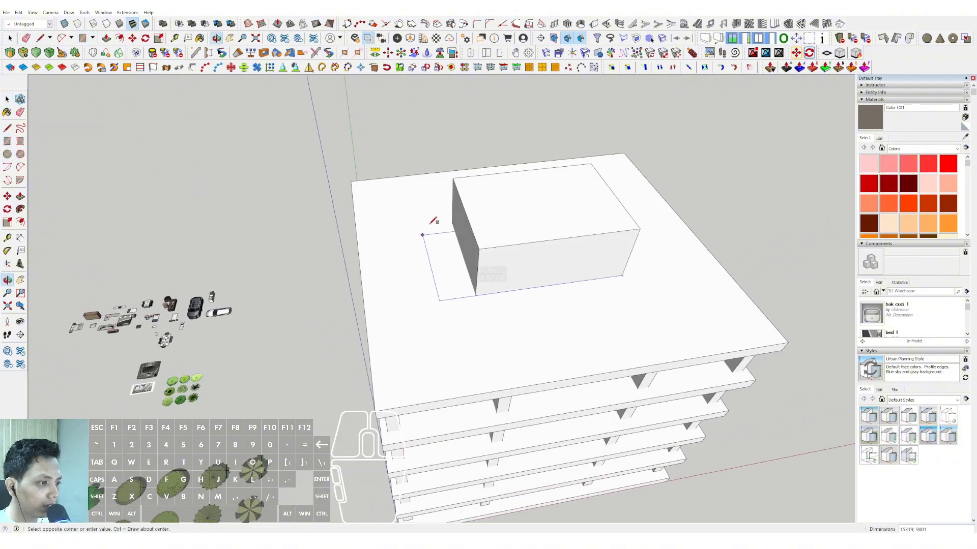
{"action": "left_click", "coordinate": [452, 222]}
{"action": "key", "text": "space"}
{"action": "triple_click", "coordinate": [453, 227]}
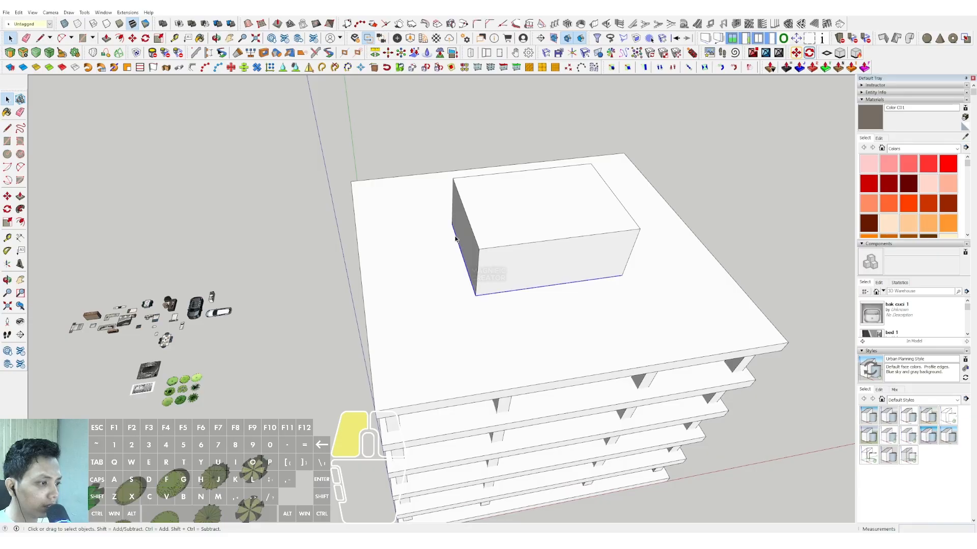
{"action": "scroll", "coordinate": [452, 228], "scroll_direction": "up", "scroll_amount": 2}
{"action": "key", "text": "f"}
{"action": "left_click", "coordinate": [451, 228]}
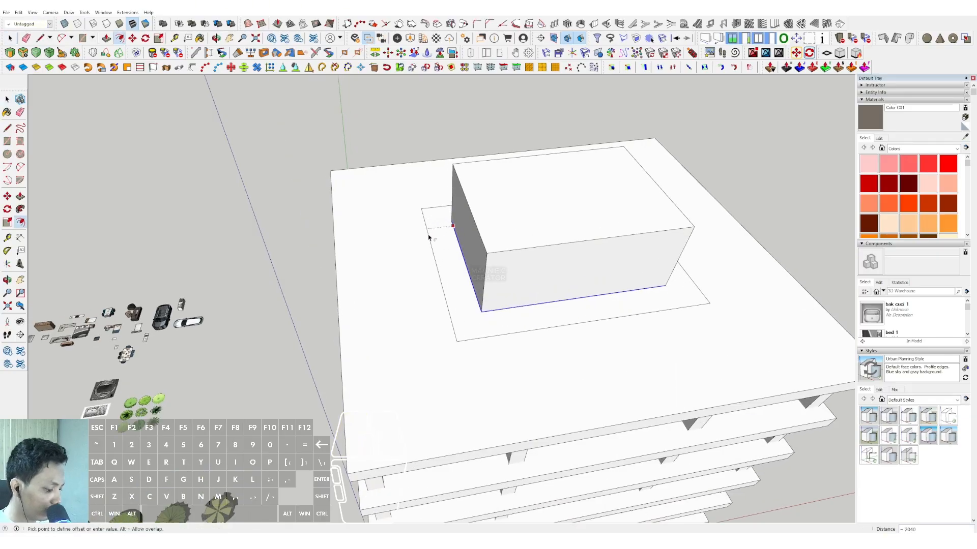
{"action": "left_click", "coordinate": [426, 235]}
{"action": "key", "text": "space"}
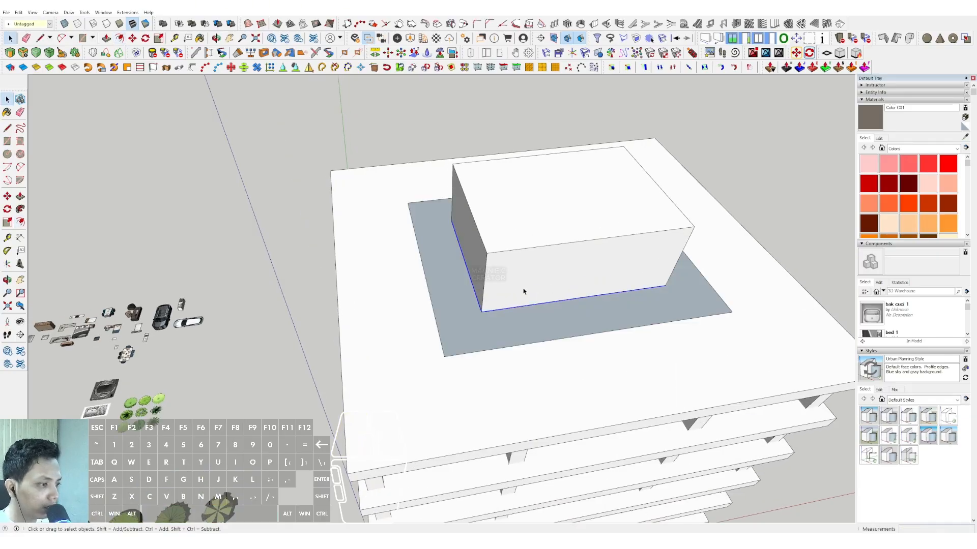
Extrude the offset face upward into a thin slab around the core and group it.
{"action": "key", "text": "p"}
{"action": "left_click_drag", "start_coordinate": [464, 268], "coordinate": [460, 265]}
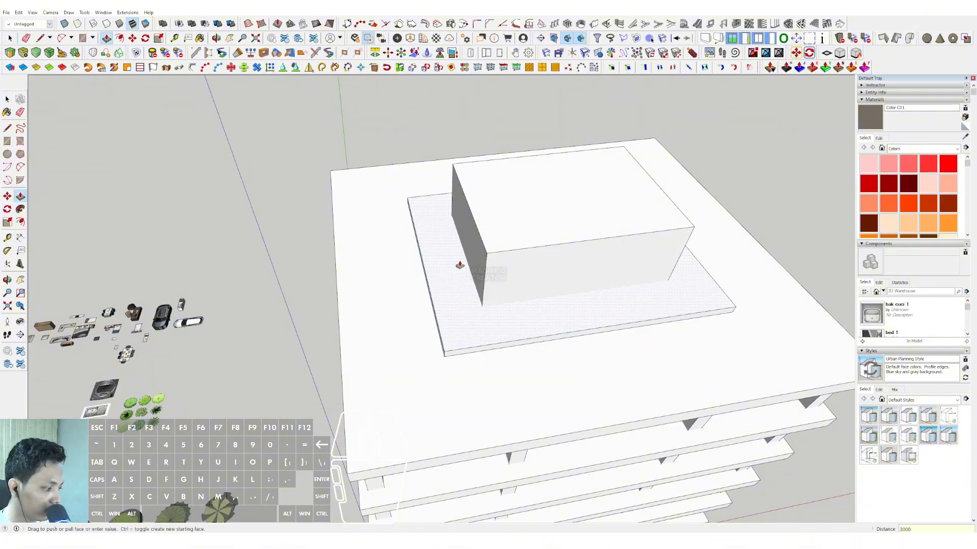
{"action": "key", "text": "space"}
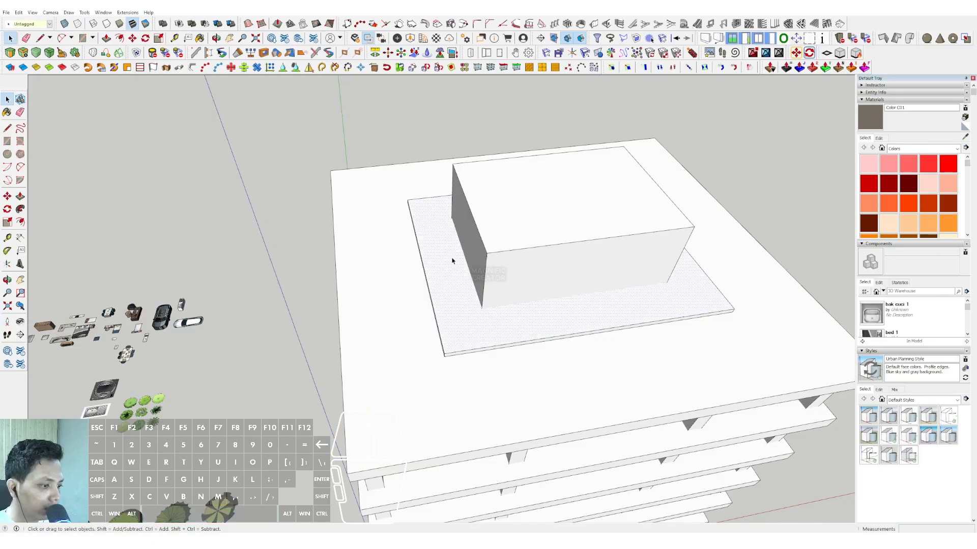
{"action": "right_click", "coordinate": [453, 261]}
{"action": "left_click", "coordinate": [472, 324]}
Copy the thin slab 5000 straight up so it rests on top of the core.
{"action": "scroll", "coordinate": [471, 325], "scroll_direction": "down", "scroll_amount": 3}
{"action": "middle_click_drag", "start_coordinate": [471, 324], "coordinate": [489, 266]}
{"action": "scroll", "coordinate": [654, 287], "scroll_direction": "up", "scroll_amount": 3}
{"action": "middle_click_drag", "start_coordinate": [654, 288], "coordinate": [602, 327], "text": "shift"}
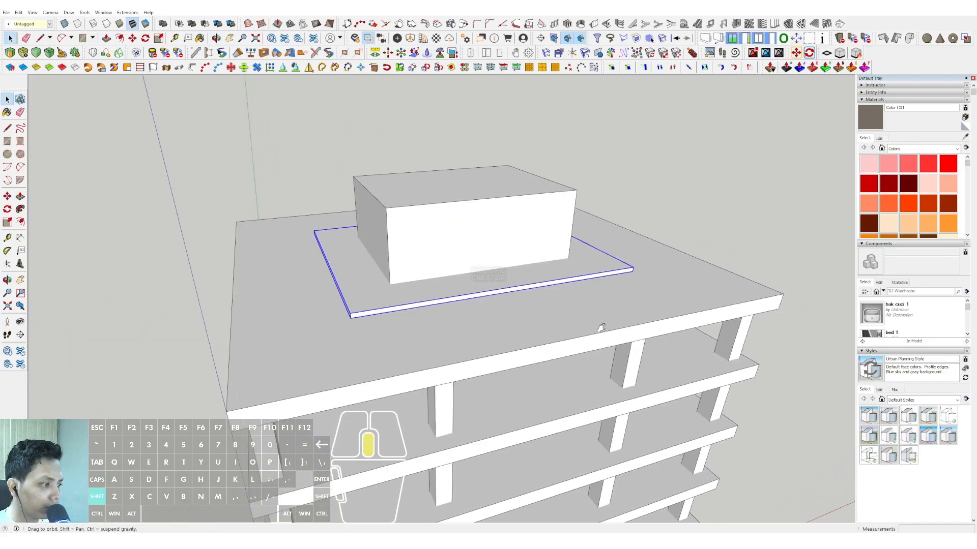
{"action": "scroll", "coordinate": [605, 266], "scroll_direction": "up", "scroll_amount": 2}
{"action": "middle_click_drag", "start_coordinate": [606, 266], "coordinate": [618, 261]}
{"action": "key", "text": "m"}
{"action": "left_click", "coordinate": [635, 262]}
{"action": "key", "text": "ctrl"}
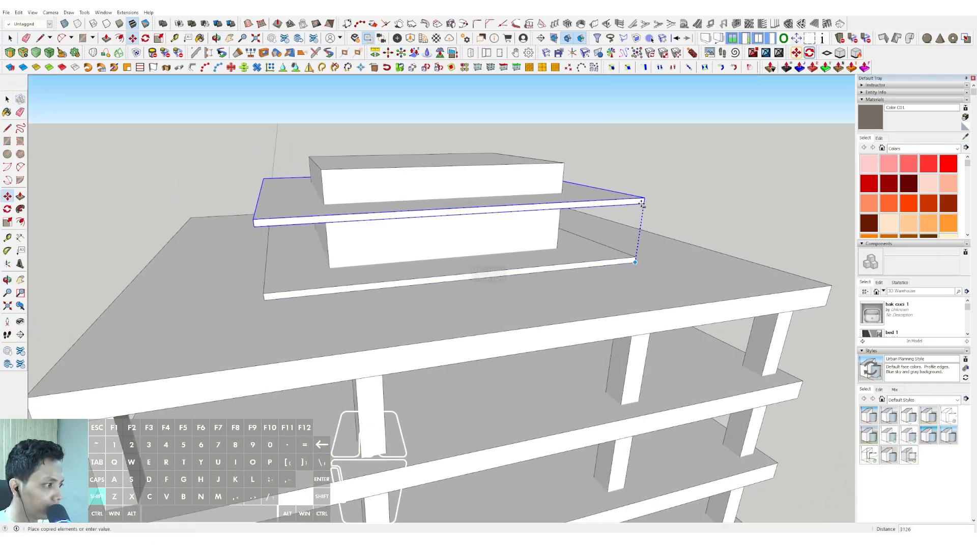
{"action": "scroll", "coordinate": [642, 202], "scroll_direction": "up", "scroll_amount": 3}
{"action": "middle_click_drag", "start_coordinate": [641, 202], "coordinate": [628, 116]}
{"action": "key", "text": "Escape"}
{"action": "middle_click_drag", "start_coordinate": [555, 157], "coordinate": [536, 191]}
{"action": "middle_click_drag", "start_coordinate": [577, 139], "coordinate": [573, 202], "text": "shift"}
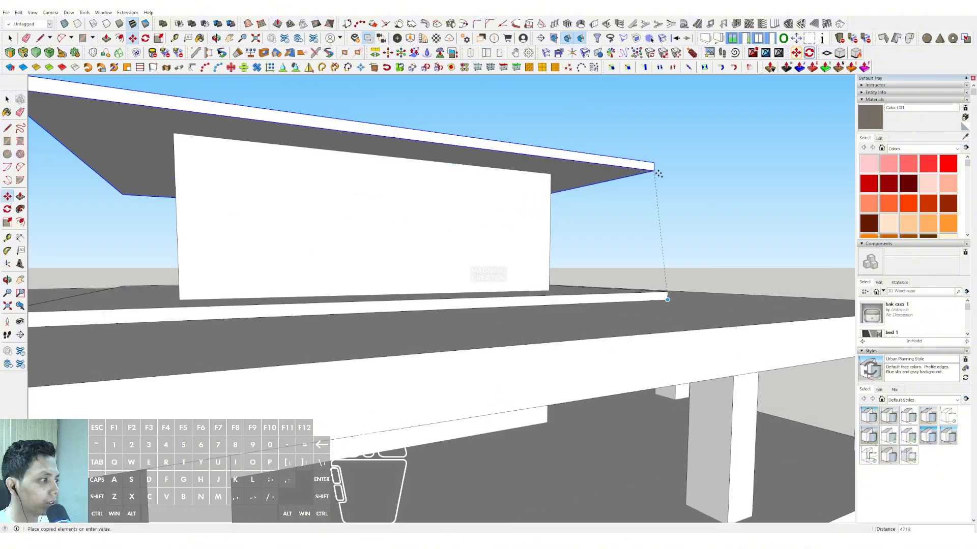
{"action": "key", "text": "shift"}
{"action": "left_click", "coordinate": [550, 177]}
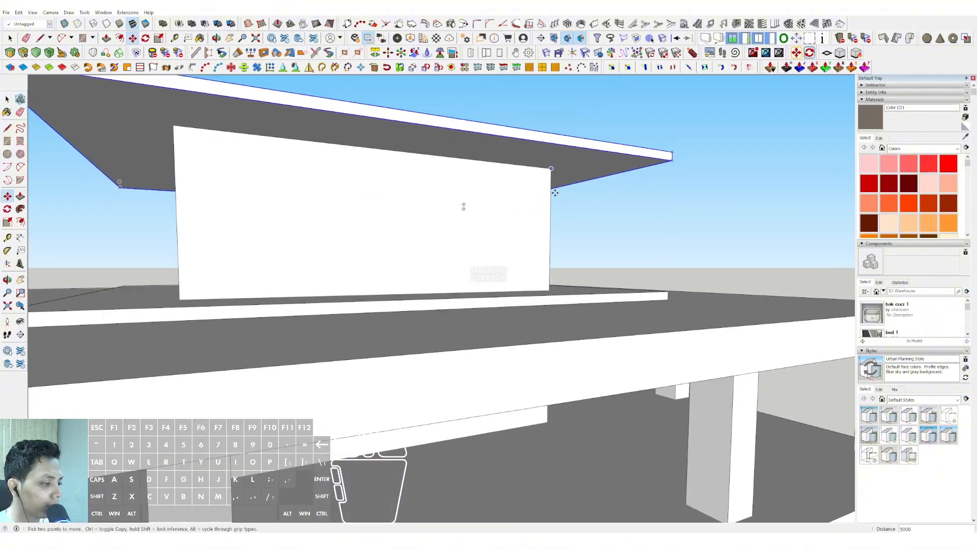
{"action": "key", "text": "space"}
Draw a rectangle over the lower thin slab and extrude it up to the underside of the upper one.
{"action": "middle_click_drag", "start_coordinate": [464, 207], "coordinate": [487, 250]}
{"action": "key", "text": "r"}
{"action": "left_click", "coordinate": [674, 293]}
{"action": "middle_click_drag", "start_coordinate": [673, 293], "coordinate": [497, 312]}
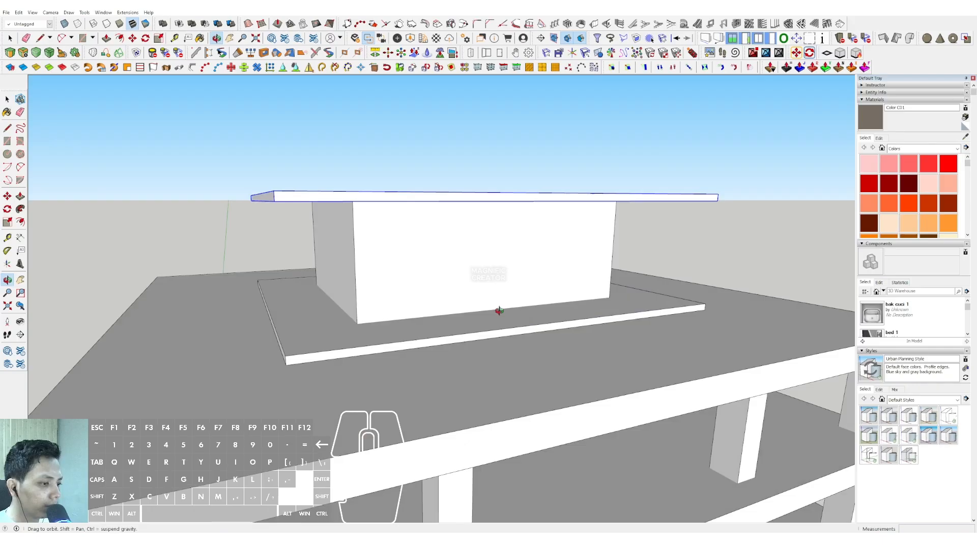
{"action": "left_click", "coordinate": [258, 280]}
{"action": "key", "text": "p"}
{"action": "left_click", "coordinate": [284, 234]}
Group the box between the two thin slabs, and delete its top and bottom faces to leave only the walls.
{"action": "key", "text": "space"}
{"action": "triple_click", "coordinate": [333, 251]}
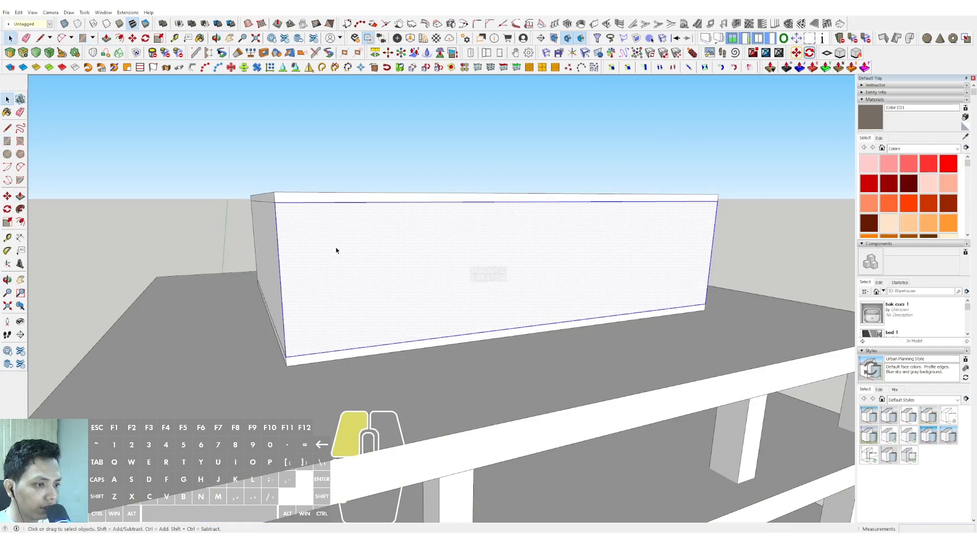
{"action": "right_click", "coordinate": [334, 250]}
{"action": "left_click", "coordinate": [362, 314]}
{"action": "mouse_move", "coordinate": [364, 280]}
{"action": "middle_mouse_down"}
{"action": "mouse_move", "coordinate": [429, 250]}
{"action": "mouse_move", "coordinate": [175, 316]}
{"action": "mouse_move", "coordinate": [288, 305]}
{"action": "mouse_move", "coordinate": [452, 243]}
{"action": "mouse_move", "coordinate": [476, 306]}
{"action": "mouse_move", "coordinate": [414, 229]}
{"action": "mouse_move", "coordinate": [446, 346]}
{"action": "middle_mouse_up"}
{"action": "key", "text": "Delete"}
{"action": "scroll", "coordinate": [543, 246], "scroll_direction": "up", "scroll_amount": 2}
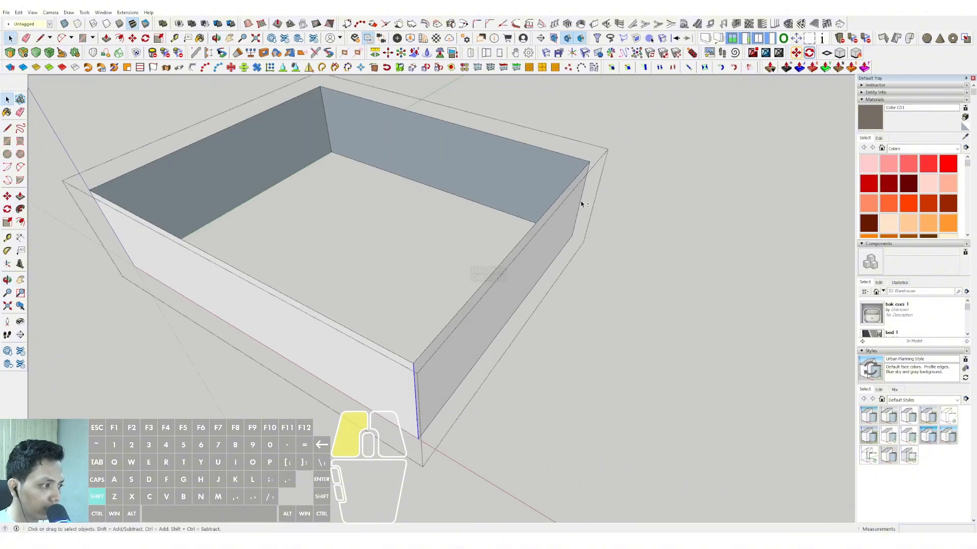
Copy the vertical corner edges 18757 along the red axis and divide the two long walls into 9 equal panels.
{"action": "middle_click_drag", "start_coordinate": [581, 204], "coordinate": [427, 358]}
{"action": "key", "text": "ctrl"}
{"action": "left_click", "coordinate": [443, 354]}
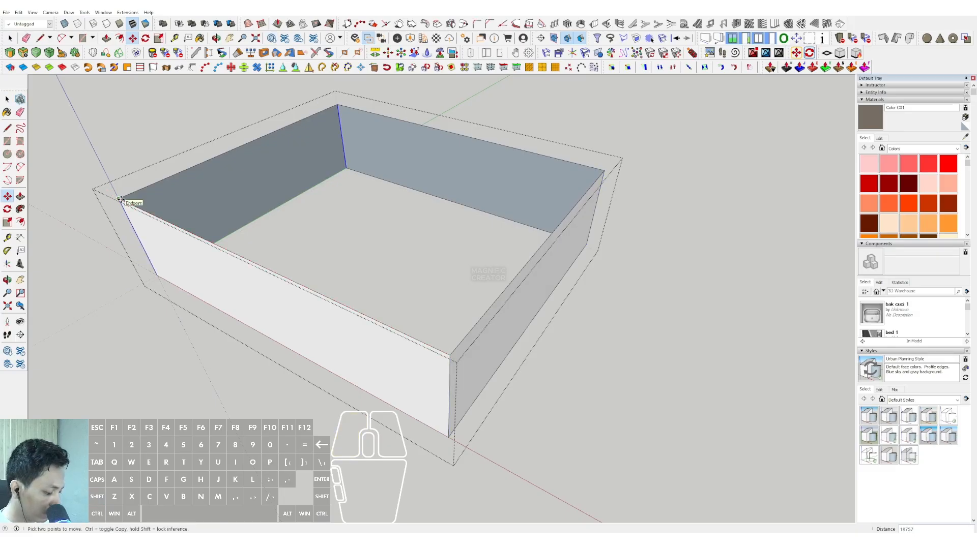
{"action": "key", "text": "Return"}
{"action": "key", "text": "space"}
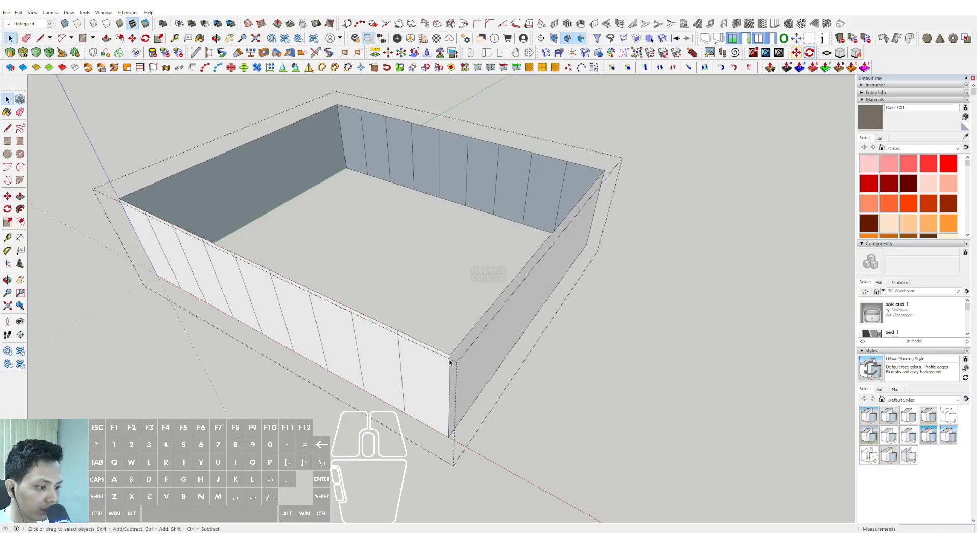
Copy the vertical corner edges 15522 along the green axis and divide the two shorter walls into 7 equal panels.
{"action": "middle_click_drag", "start_coordinate": [478, 367], "coordinate": [469, 373]}
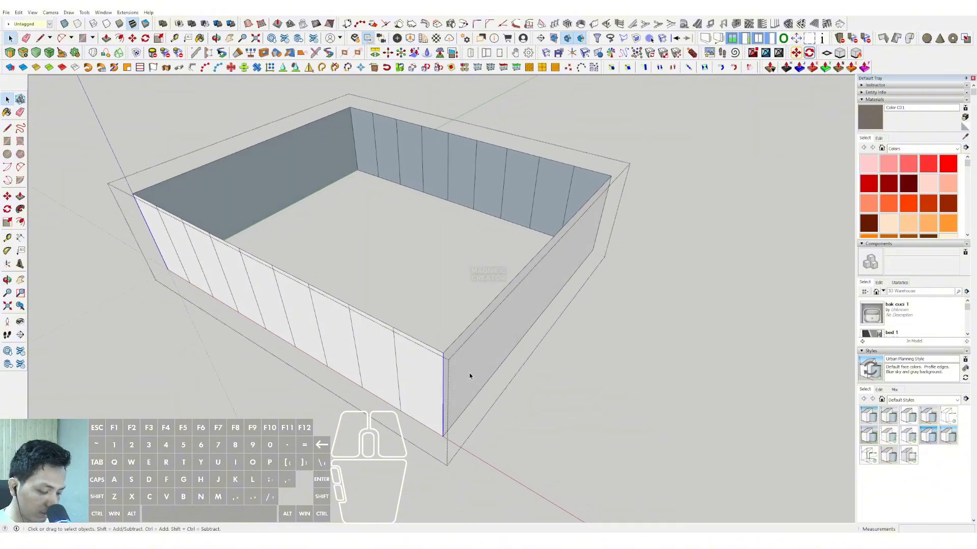
{"action": "key", "text": "m"}
{"action": "key", "text": "ctrl"}
{"action": "left_click", "coordinate": [443, 352]}
{"action": "key", "text": "shift"}
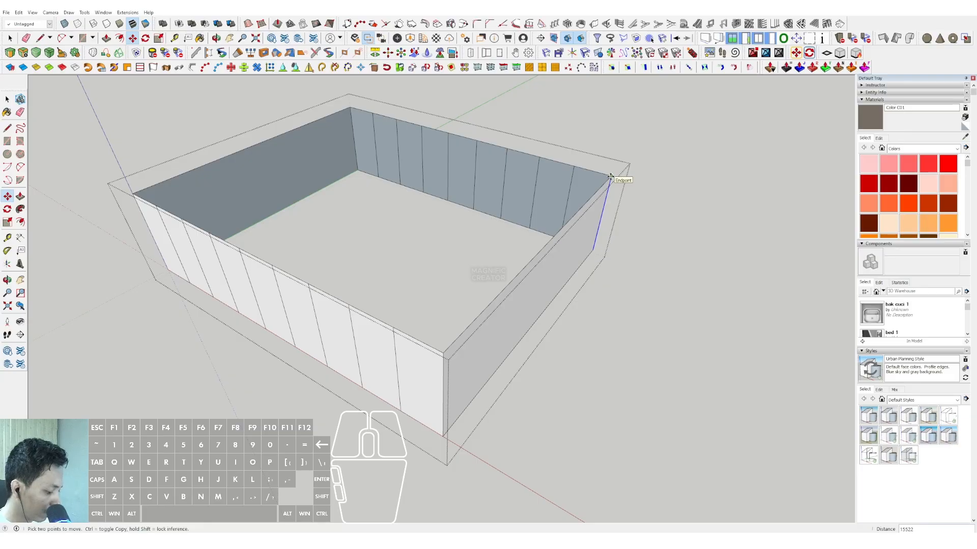
{"action": "key", "text": "Return"}
{"action": "key", "text": "space"}
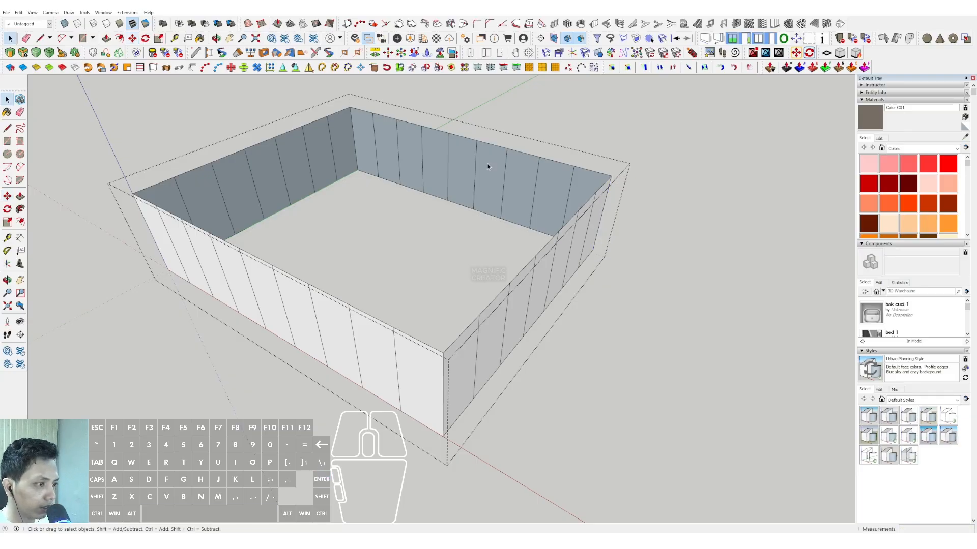
Close the wall group and paint it with Translucent Glass Blue from the Glass and Mirrors materials.
{"action": "scroll", "coordinate": [366, 306], "scroll_direction": "down", "scroll_amount": 3}
{"action": "left_click", "coordinate": [566, 243]}
{"action": "middle_click_drag", "start_coordinate": [390, 306], "coordinate": [443, 247]}
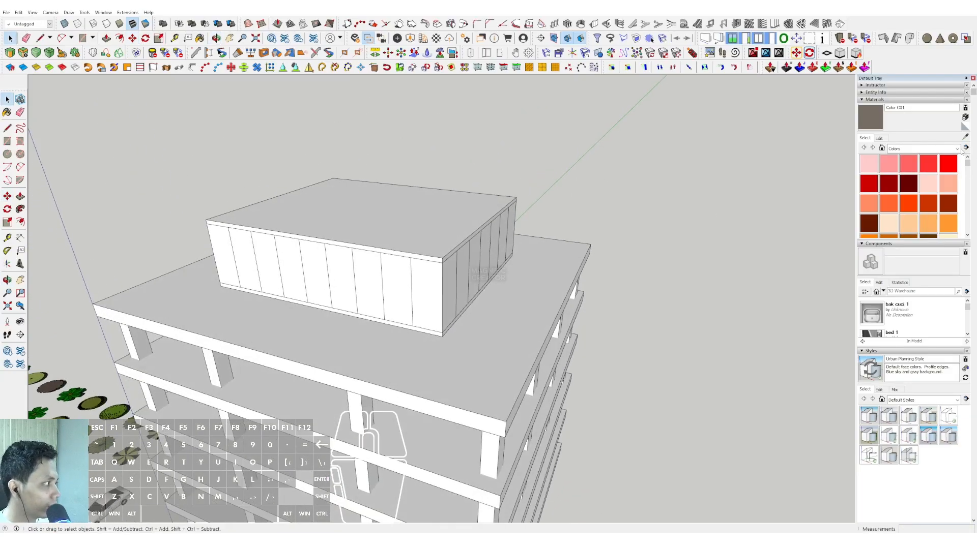
{"action": "left_click", "coordinate": [956, 148]}
{"action": "left_click", "coordinate": [910, 204]}
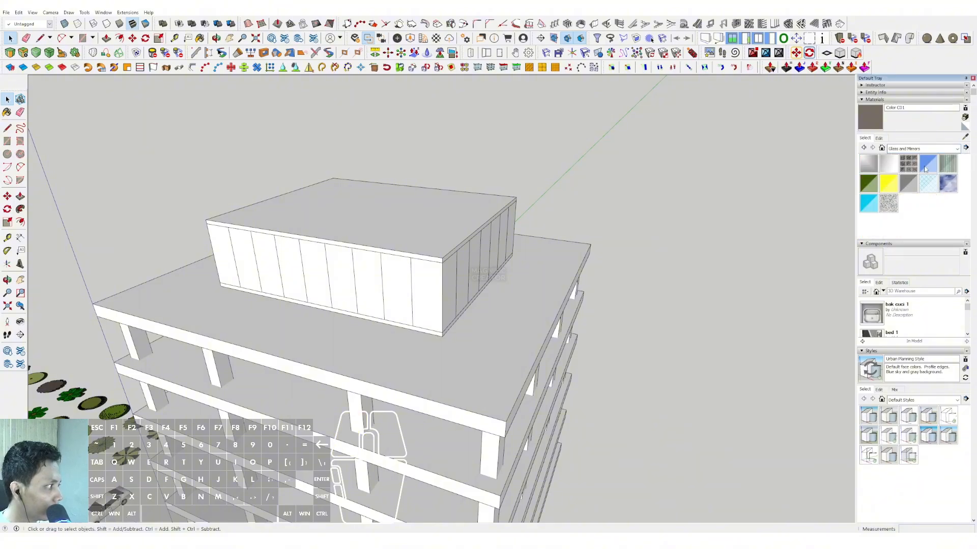
{"action": "left_click", "coordinate": [925, 168]}
{"action": "left_click", "coordinate": [379, 270]}
Open the top floor slab under the glazed storey and offset its top face inward twice to outline a thin parapet strip.
{"action": "mouse_move", "coordinate": [379, 271]}
{"action": "middle_mouse_down"}
{"action": "mouse_move", "coordinate": [578, 145]}
{"action": "mouse_move", "coordinate": [468, 246]}
{"action": "mouse_move", "coordinate": [512, 343]}
{"action": "middle_mouse_up"}
{"action": "scroll", "coordinate": [468, 246], "scroll_direction": "down", "scroll_amount": 3}
{"action": "scroll", "coordinate": [539, 249], "scroll_direction": "up", "scroll_amount": 4}
{"action": "double_click", "coordinate": [541, 244]}
{"action": "double_click", "coordinate": [547, 238]}
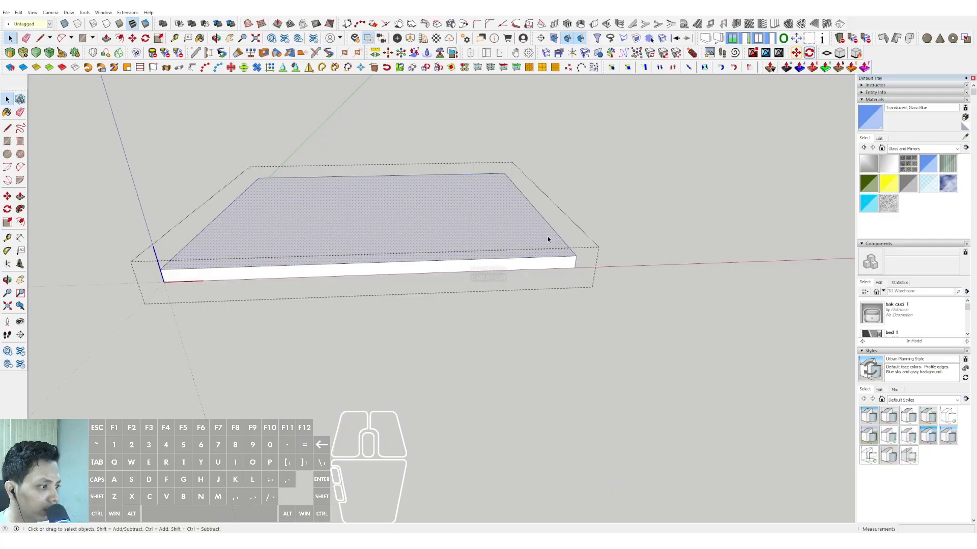
{"action": "scroll", "coordinate": [548, 239], "scroll_direction": "up", "scroll_amount": 1}
{"action": "key", "text": "f"}
{"action": "left_click", "coordinate": [555, 230]}
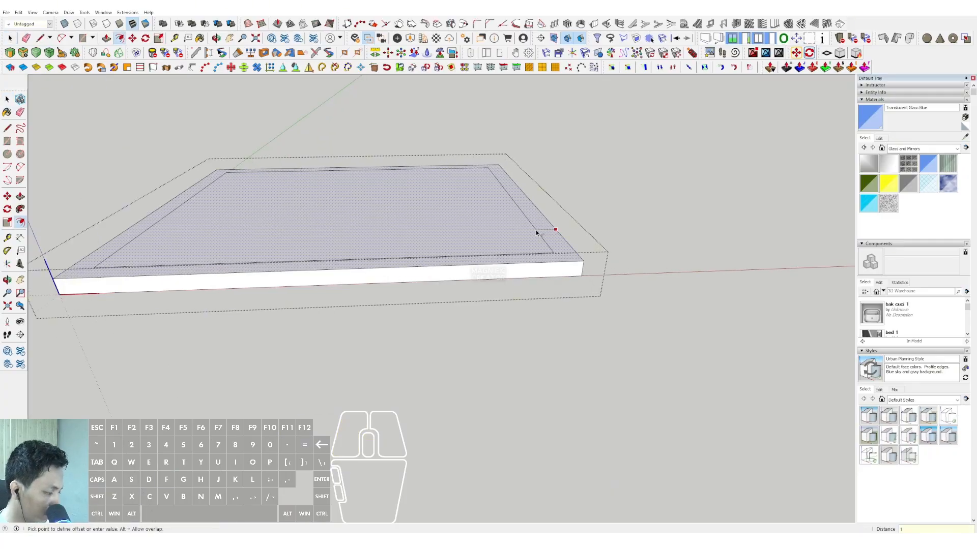
{"action": "scroll", "coordinate": [534, 232], "scroll_direction": "up", "scroll_amount": 2}
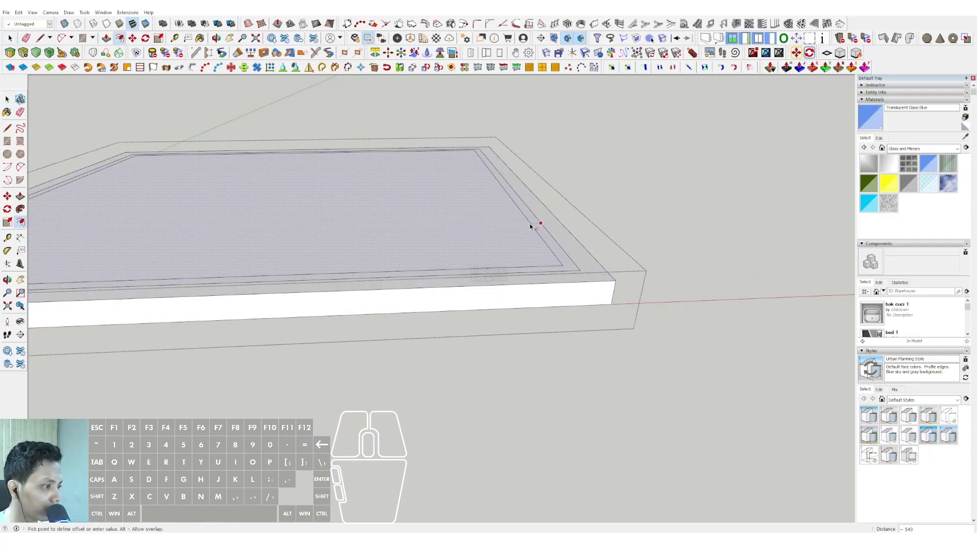
Pull the thin strip on the top slab upward to form the parapet, and close the slab.
{"action": "key", "text": "Escape"}
{"action": "key", "text": "space"}
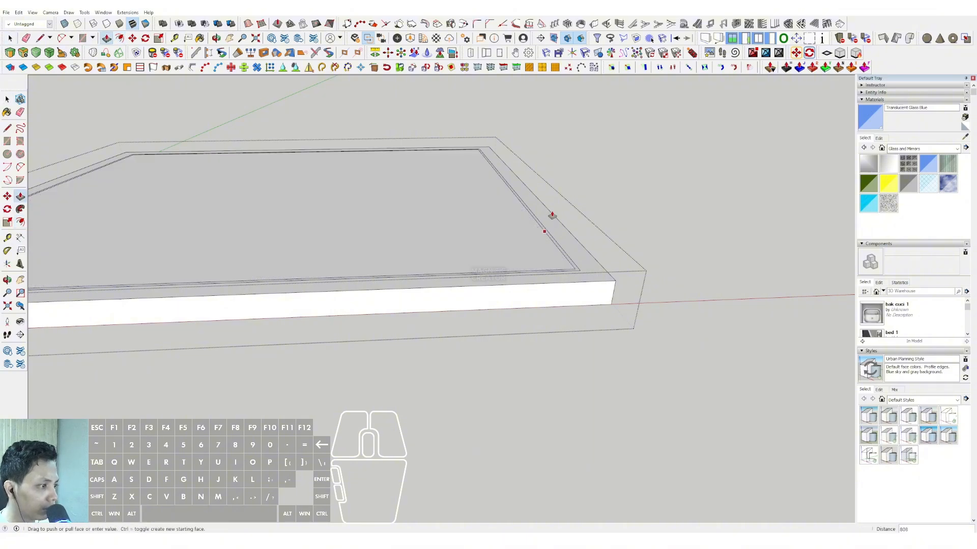
{"action": "key", "text": "Return"}
{"action": "key", "text": "space"}
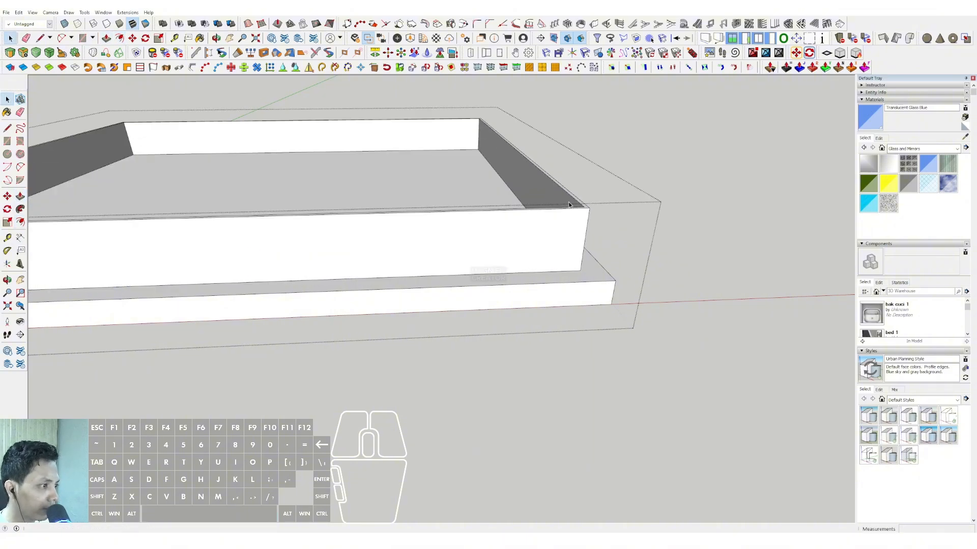
{"action": "scroll", "coordinate": [567, 204], "scroll_direction": "down", "scroll_amount": 2}
{"action": "left_click", "coordinate": [661, 183]}
Make the lowest floor slab unique so that it is independent of the slab copies above it.
{"action": "scroll", "coordinate": [511, 247], "scroll_direction": "down", "scroll_amount": 3}
{"action": "middle_click_drag", "start_coordinate": [491, 244], "coordinate": [475, 272]}
{"action": "middle_click_drag", "start_coordinate": [391, 292], "coordinate": [535, 335]}
{"action": "scroll", "coordinate": [453, 323], "scroll_direction": "up", "scroll_amount": 3}
{"action": "scroll", "coordinate": [563, 349], "scroll_direction": "up", "scroll_amount": 3}
{"action": "scroll", "coordinate": [499, 355], "scroll_direction": "up", "scroll_amount": 3}
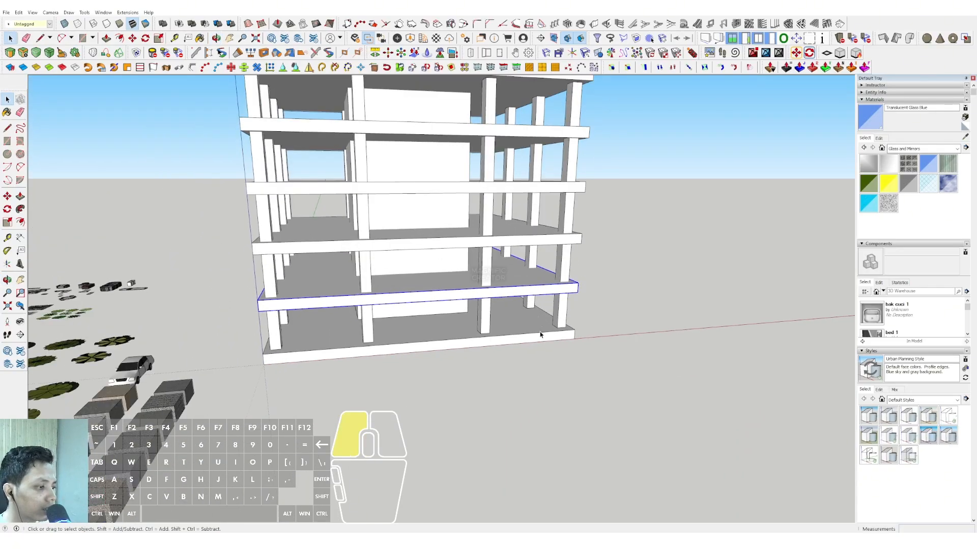
{"action": "right_click", "coordinate": [535, 337]}
{"action": "left_click", "coordinate": [568, 131]}
Open the slab above the ground slab and offset its top face outward by 2 m on all linked copies.
{"action": "scroll", "coordinate": [521, 223], "scroll_direction": "down", "scroll_amount": 1}
{"action": "middle_click_drag", "start_coordinate": [522, 223], "coordinate": [520, 264], "text": "shift"}
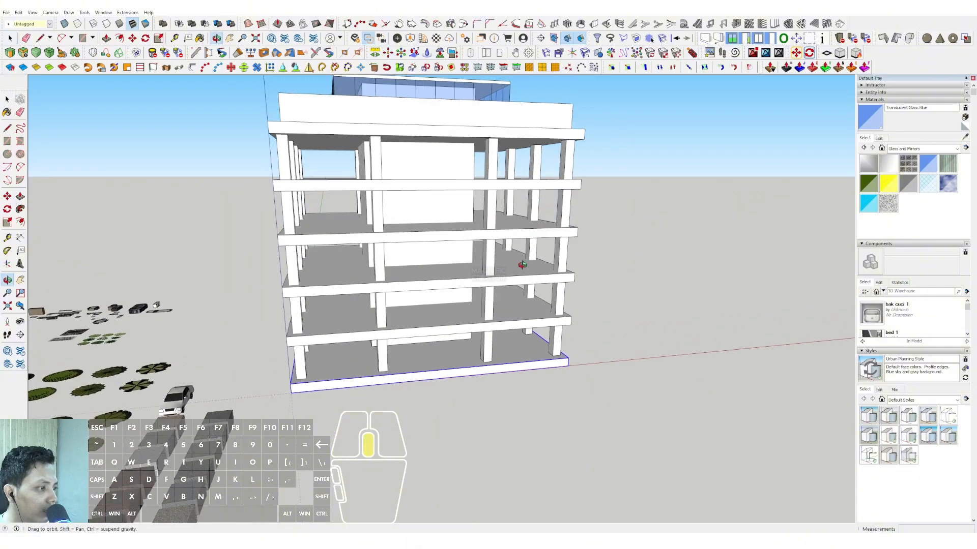
{"action": "triple_click", "coordinate": [545, 329]}
{"action": "scroll", "coordinate": [545, 329], "scroll_direction": "up", "scroll_amount": 1}
{"action": "middle_click_drag", "start_coordinate": [544, 307], "coordinate": [541, 333]}
{"action": "scroll", "coordinate": [540, 332], "scroll_direction": "up", "scroll_amount": 2}
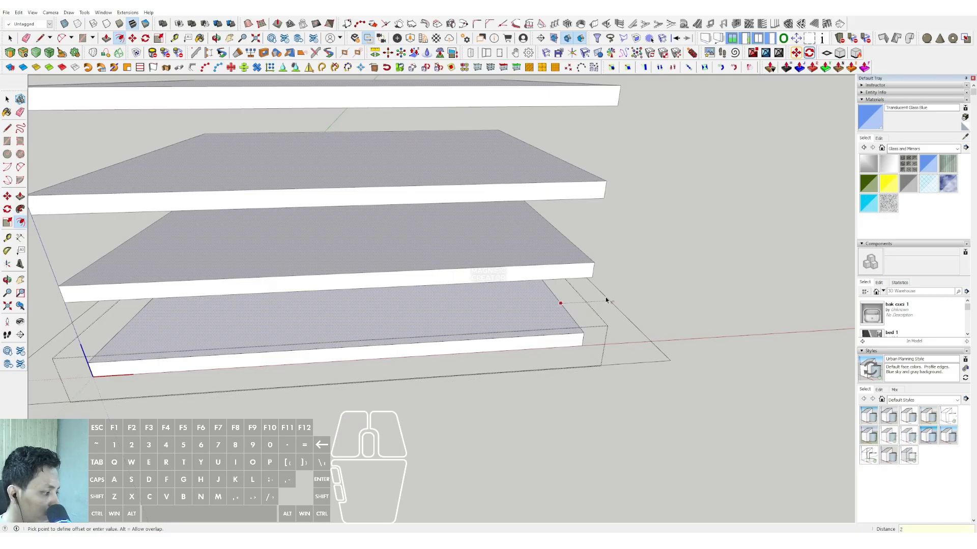
{"action": "type", "text": "m"}
{"action": "key", "text": "Return"}
{"action": "key", "text": "space"}
{"action": "scroll", "coordinate": [605, 298], "scroll_direction": "down", "scroll_amount": 1}
{"action": "left_click", "coordinate": [659, 296]}
{"action": "scroll", "coordinate": [532, 291], "scroll_direction": "down", "scroll_amount": 1}
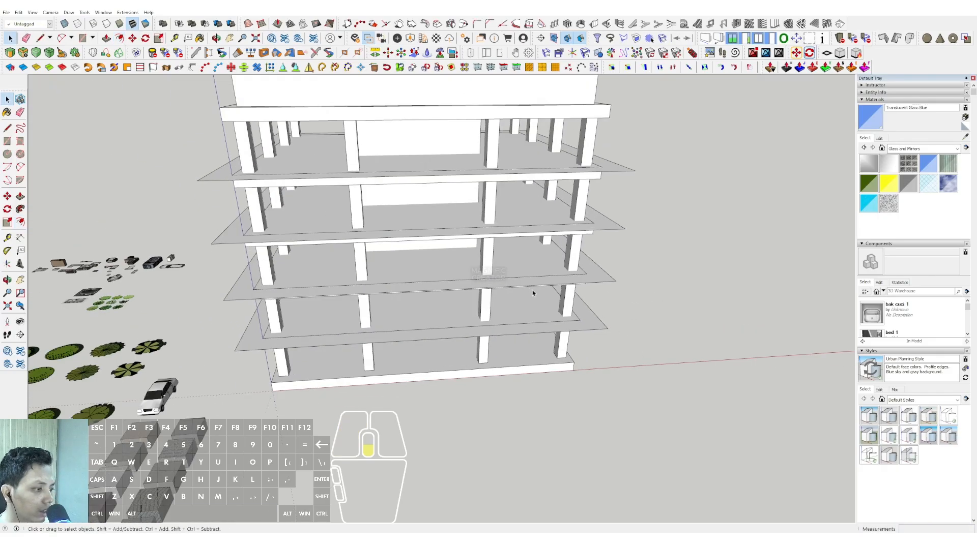
Extrude the 2 m overhanging border down to the slab's thickness, and close the slab.
{"action": "middle_click_drag", "start_coordinate": [532, 292], "coordinate": [551, 254]}
{"action": "scroll", "coordinate": [554, 330], "scroll_direction": "up", "scroll_amount": 4}
{"action": "triple_click", "coordinate": [589, 324]}
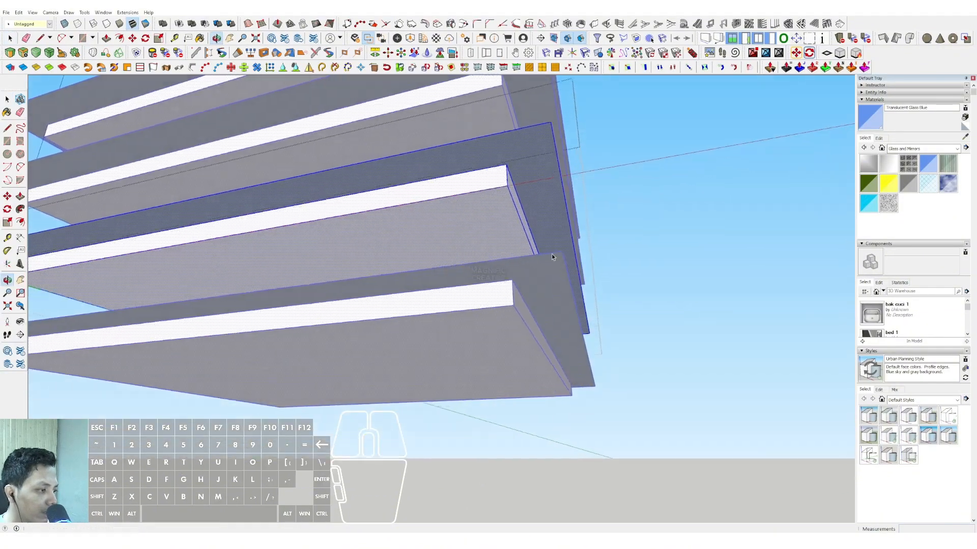
{"action": "left_click", "coordinate": [529, 186]}
{"action": "middle_click_drag", "start_coordinate": [501, 201], "coordinate": [503, 312]}
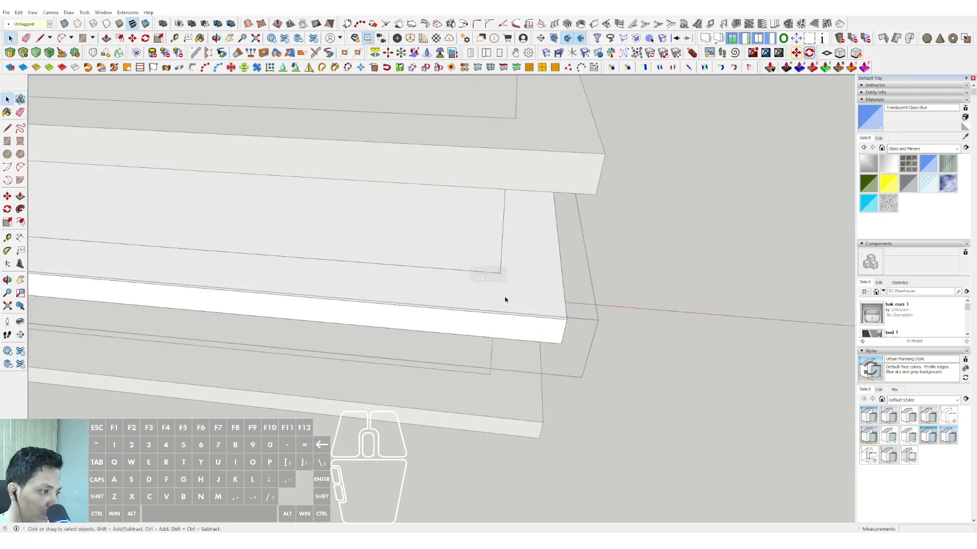
{"action": "scroll", "coordinate": [499, 310], "scroll_direction": "down", "scroll_amount": 8}
{"action": "left_click", "coordinate": [672, 308]}
Reopen the linked slab and draw lines from the inner rectangle's two right-hand corners to the outer edges.
{"action": "triple_click", "coordinate": [495, 262]}
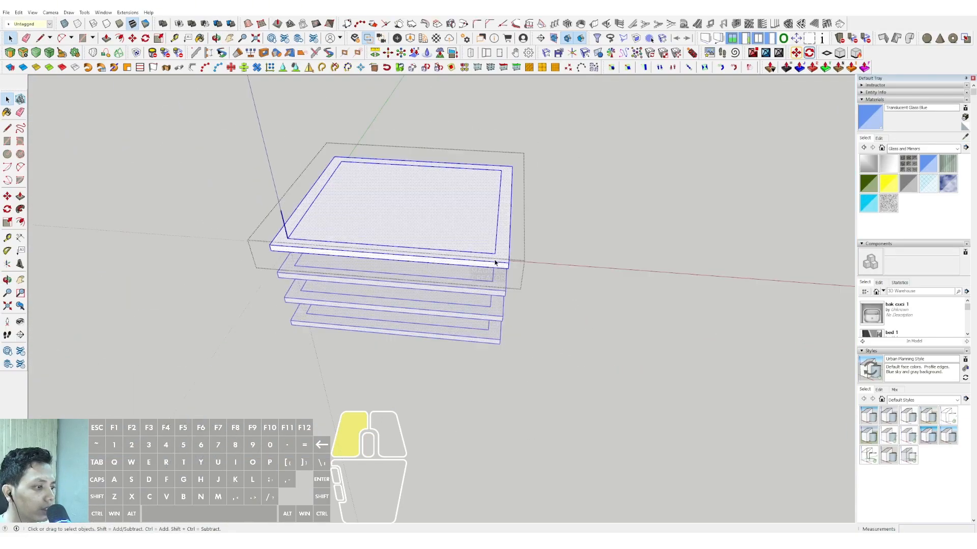
{"action": "scroll", "coordinate": [494, 265], "scroll_direction": "up", "scroll_amount": 6}
{"action": "key", "text": "l"}
{"action": "left_click", "coordinate": [505, 282]}
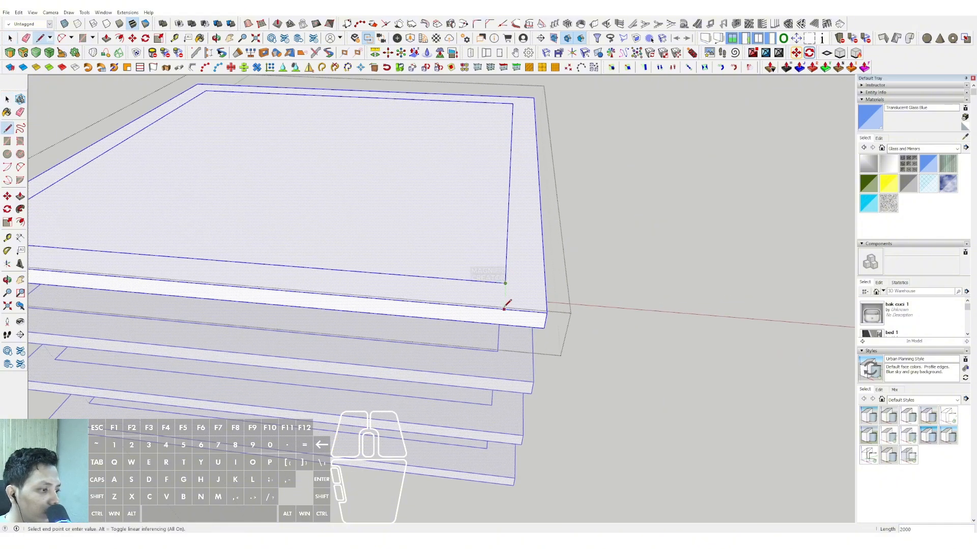
{"action": "left_click", "coordinate": [545, 286]}
{"action": "key", "text": "space"}
{"action": "scroll", "coordinate": [511, 183], "scroll_direction": "up", "scroll_amount": 3}
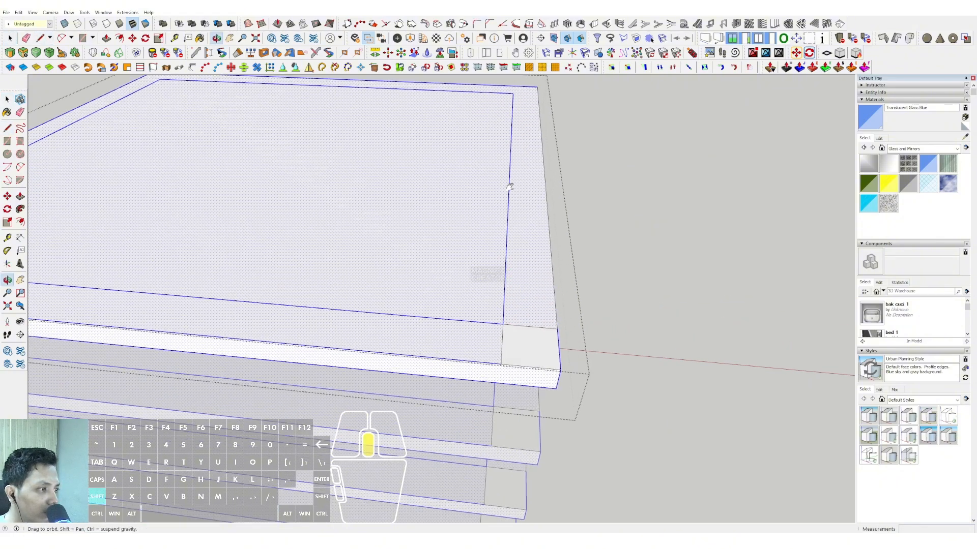
{"action": "middle_click_drag", "start_coordinate": [510, 183], "coordinate": [510, 243], "text": "shift"}
{"action": "left_click", "coordinate": [503, 200]}
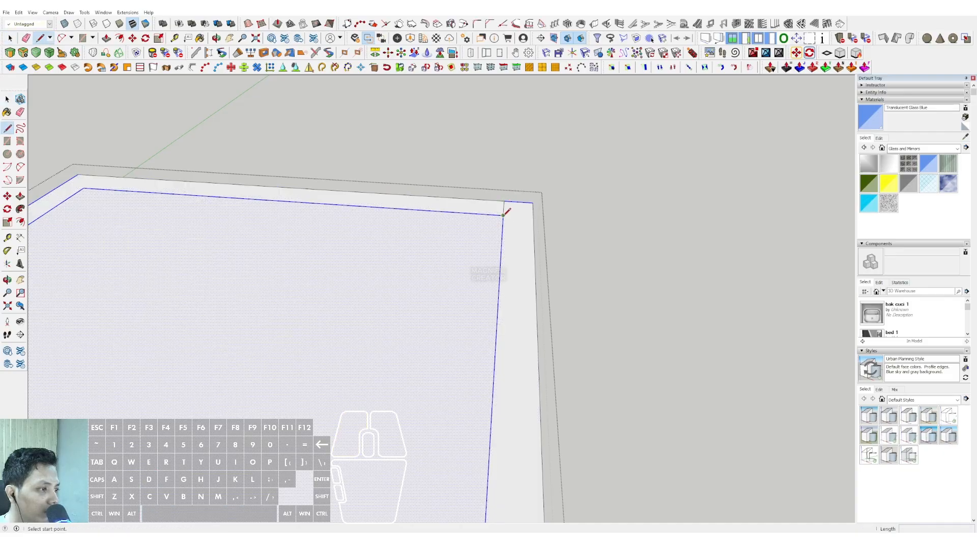
{"action": "left_click", "coordinate": [533, 217]}
{"action": "key", "text": "space"}
Draw matching lines from the inner rectangle's two left-hand corners to the outer edges of the slab.
{"action": "scroll", "coordinate": [470, 219], "scroll_direction": "down", "scroll_amount": 2}
{"action": "middle_click_drag", "start_coordinate": [203, 210], "coordinate": [428, 257], "text": "shift"}
{"action": "scroll", "coordinate": [427, 257], "scroll_direction": "up", "scroll_amount": 3}
{"action": "key", "text": "l"}
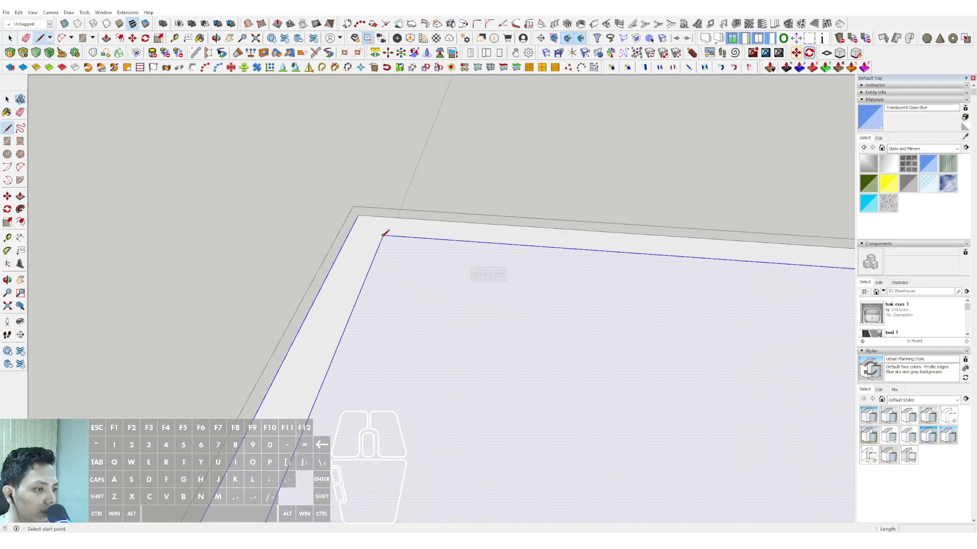
{"action": "key", "text": "space"}
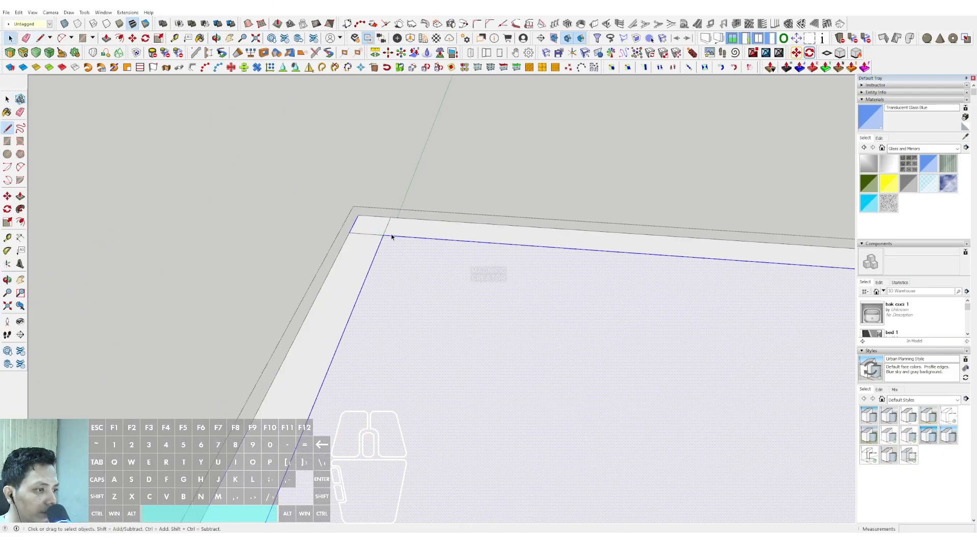
{"action": "scroll", "coordinate": [392, 237], "scroll_direction": "down", "scroll_amount": 3}
{"action": "middle_click_drag", "start_coordinate": [407, 280], "coordinate": [514, 174], "text": "shift"}
{"action": "scroll", "coordinate": [502, 288], "scroll_direction": "up", "scroll_amount": 2}
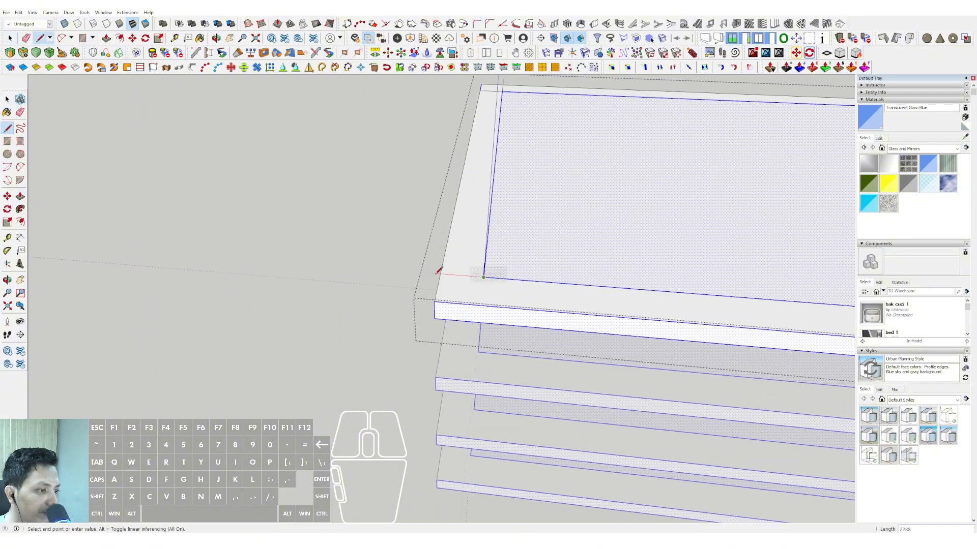
{"action": "left_click", "coordinate": [483, 277]}
{"action": "scroll", "coordinate": [484, 278], "scroll_direction": "up", "scroll_amount": 2}
{"action": "key", "text": "space"}
Round the slab's front-left corner with a two-point arc and push the leftover corner piece away through the slab.
{"action": "scroll", "coordinate": [585, 168], "scroll_direction": "up", "scroll_amount": 2}
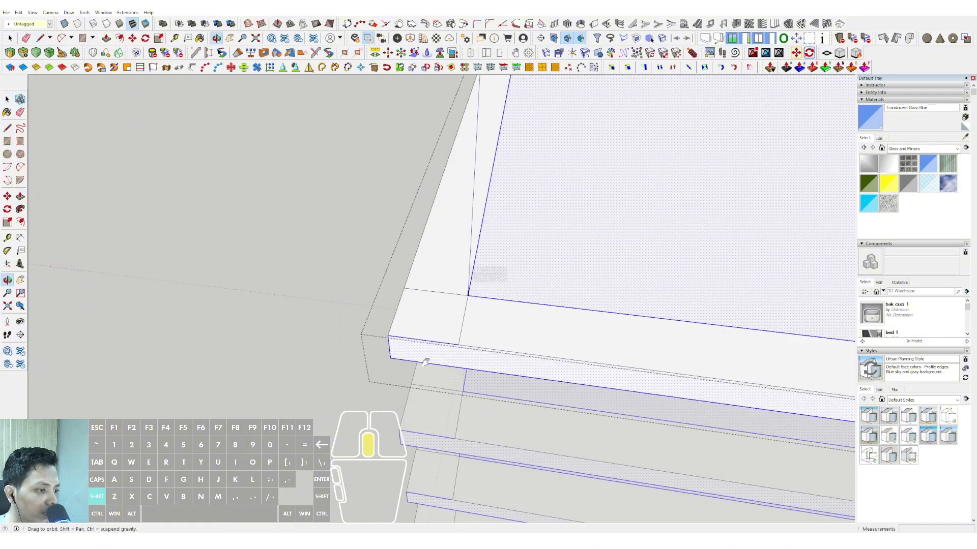
{"action": "left_click", "coordinate": [20, 168]}
{"action": "scroll", "coordinate": [365, 323], "scroll_direction": "up", "scroll_amount": 1}
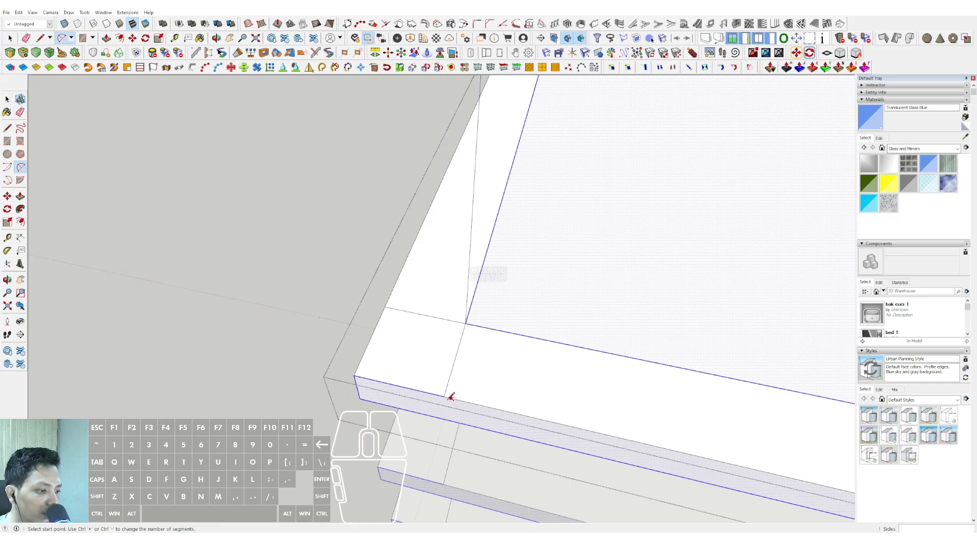
{"action": "scroll", "coordinate": [385, 343], "scroll_direction": "up", "scroll_amount": 1}
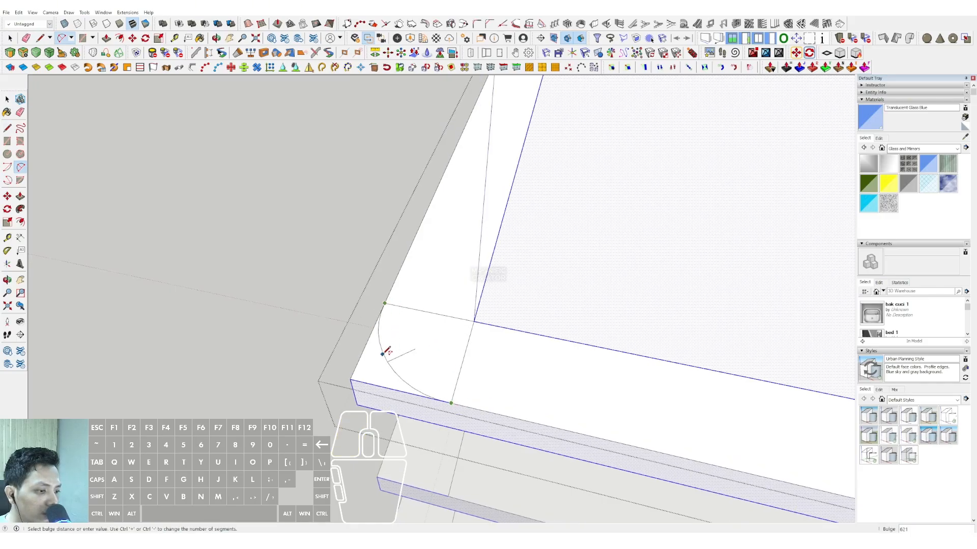
{"action": "key", "text": "p"}
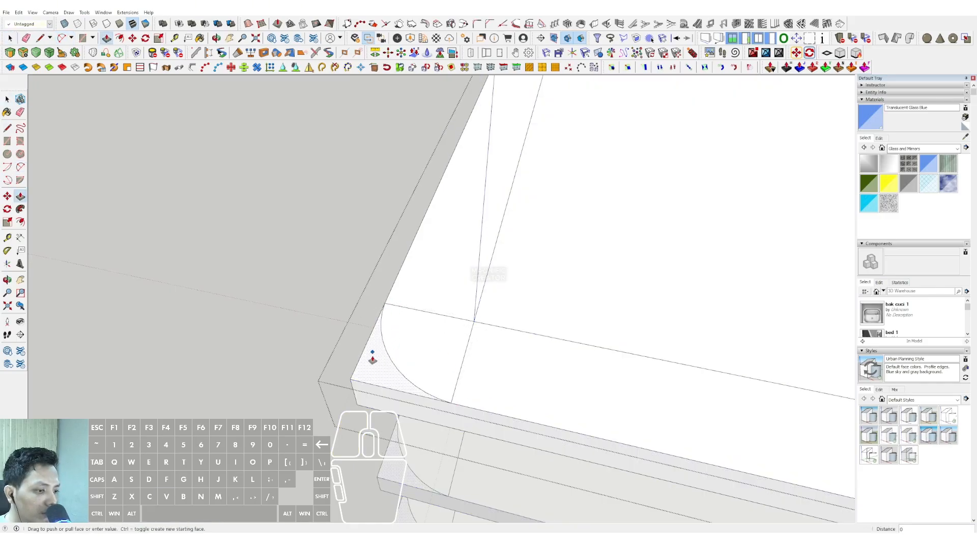
{"action": "left_click", "coordinate": [372, 356]}
{"action": "left_click", "coordinate": [375, 410]}
{"action": "key", "text": "space"}
Round the slab's front-right corner with an arc between the construction lines and remove the leftover corner piece.
{"action": "scroll", "coordinate": [547, 341], "scroll_direction": "down", "scroll_amount": 5}
{"action": "middle_click_drag", "start_coordinate": [547, 340], "coordinate": [379, 284], "text": "shift"}
{"action": "scroll", "coordinate": [379, 283], "scroll_direction": "down", "scroll_amount": 3}
{"action": "key", "text": "a"}
{"action": "scroll", "coordinate": [436, 345], "scroll_direction": "up", "scroll_amount": 5}
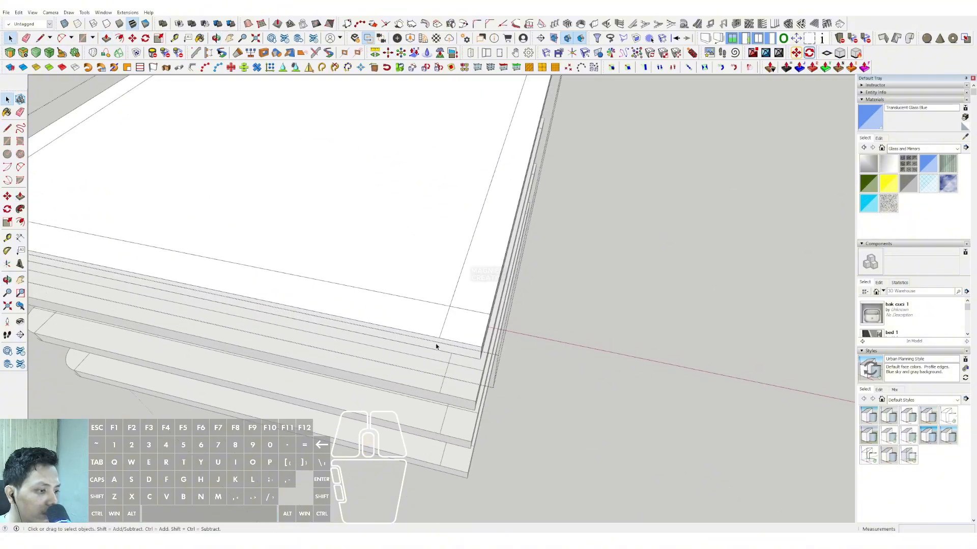
{"action": "left_click", "coordinate": [439, 337]}
{"action": "left_click", "coordinate": [503, 306]}
{"action": "scroll", "coordinate": [481, 325], "scroll_direction": "up", "scroll_amount": 1}
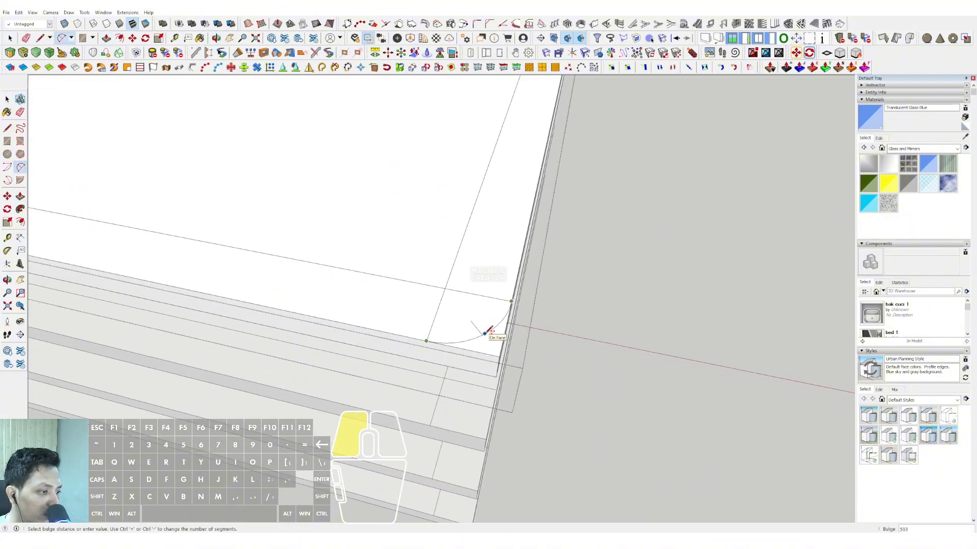
{"action": "left_click", "coordinate": [490, 330]}
{"action": "key", "text": "space"}
{"action": "left_click", "coordinate": [491, 339]}
Draw an arc across the slab's back-right corner and push the leftover corner piece down 1000 to round it.
{"action": "scroll", "coordinate": [491, 340], "scroll_direction": "down", "scroll_amount": 5}
{"action": "scroll", "coordinate": [475, 277], "scroll_direction": "up", "scroll_amount": 5}
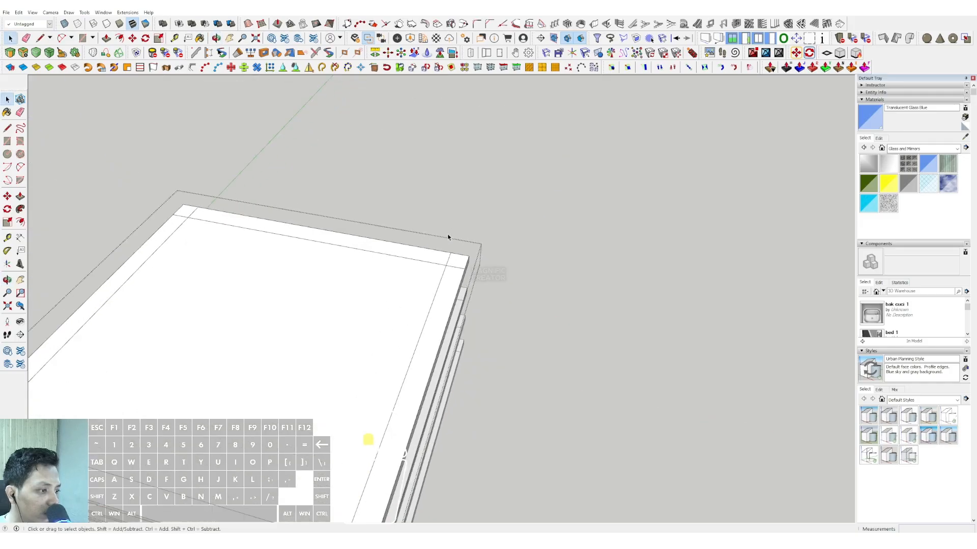
{"action": "scroll", "coordinate": [448, 237], "scroll_direction": "up", "scroll_amount": 3}
{"action": "key", "text": "a"}
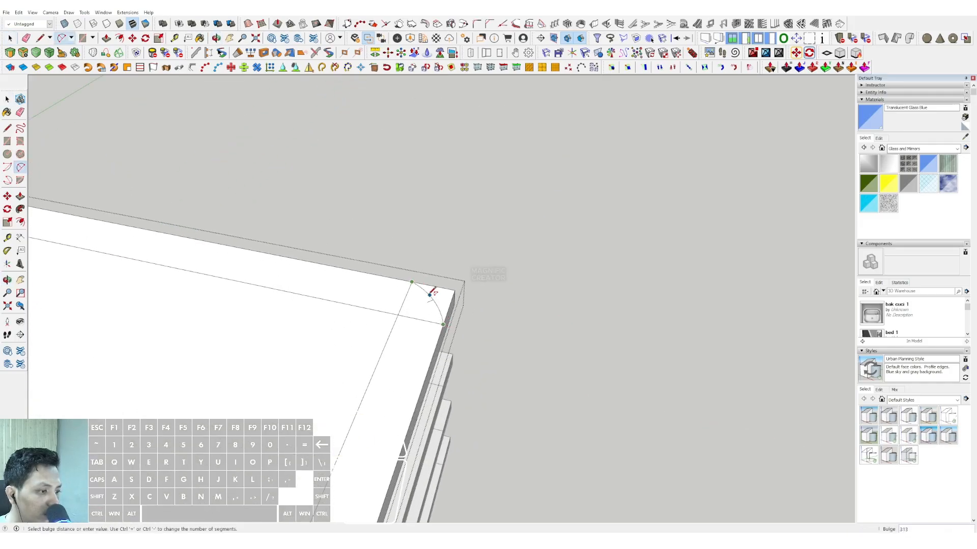
{"action": "scroll", "coordinate": [433, 293], "scroll_direction": "up", "scroll_amount": 1}
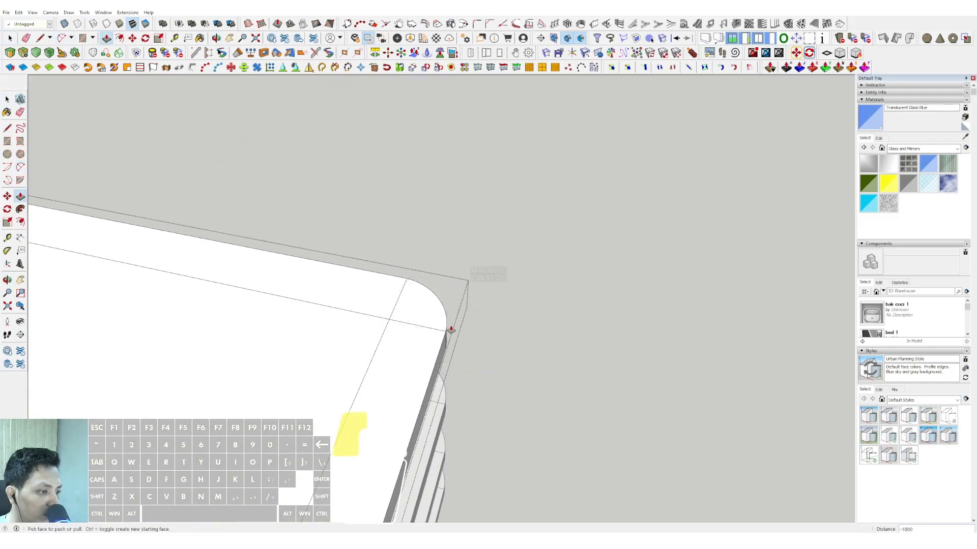
{"action": "key", "text": "space"}
Draw an arc across the slab's back-left corner and push the leftover piece through to round it.
{"action": "scroll", "coordinate": [317, 327], "scroll_direction": "down", "scroll_amount": 5}
{"action": "scroll", "coordinate": [334, 317], "scroll_direction": "up", "scroll_amount": 5}
{"action": "key", "text": "a"}
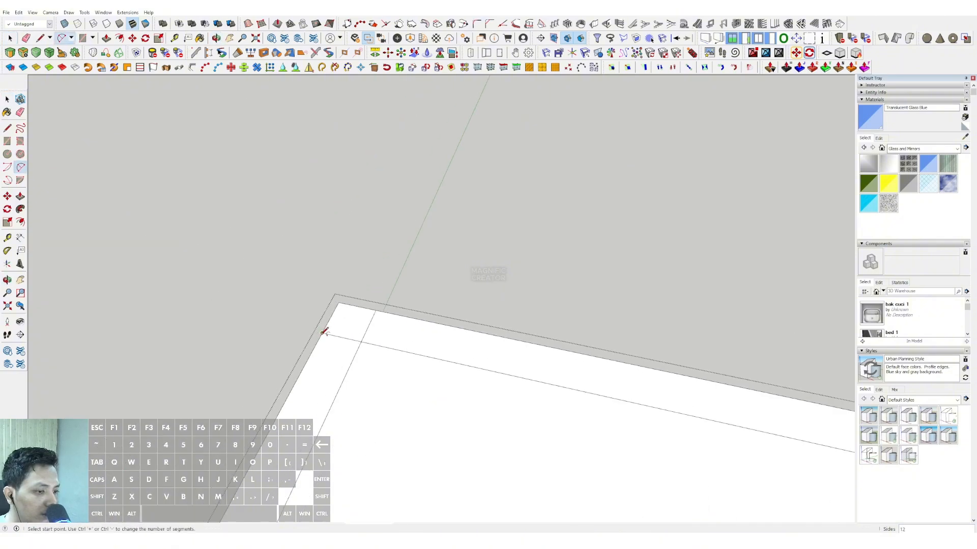
{"action": "left_click", "coordinate": [379, 309]}
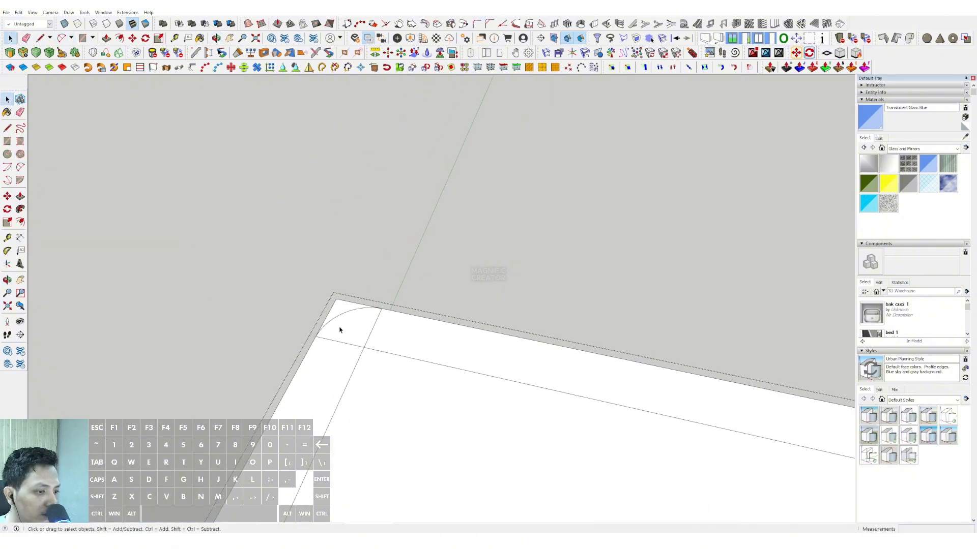
{"action": "middle_click_drag", "start_coordinate": [340, 330], "coordinate": [353, 381]}
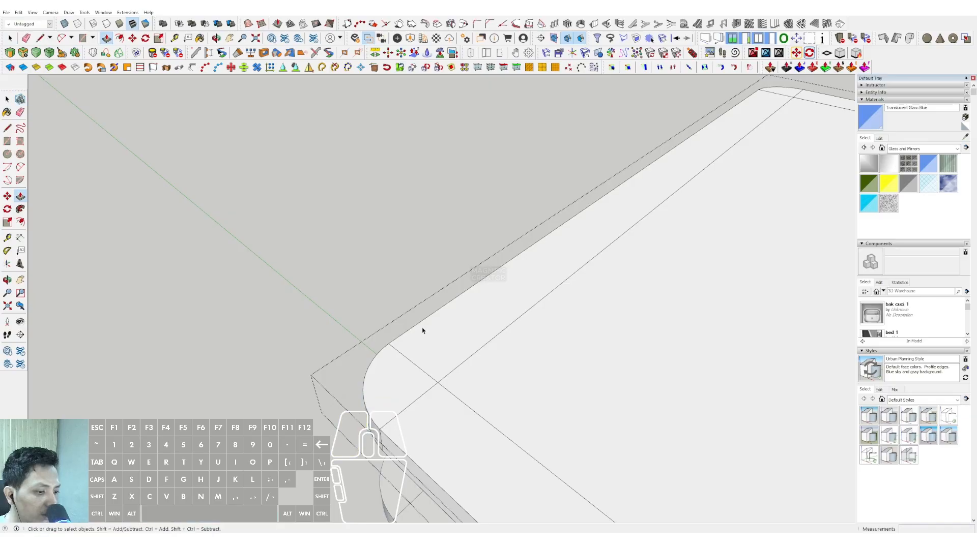
Try to erase the leftover construction lines across the slab's border at the front-right corner, and close the slab.
{"action": "scroll", "coordinate": [422, 330], "scroll_direction": "down", "scroll_amount": 10}
{"action": "middle_click_drag", "start_coordinate": [360, 283], "coordinate": [518, 351]}
{"action": "scroll", "coordinate": [481, 305], "scroll_direction": "up", "scroll_amount": 2}
{"action": "triple_click", "coordinate": [523, 356]}
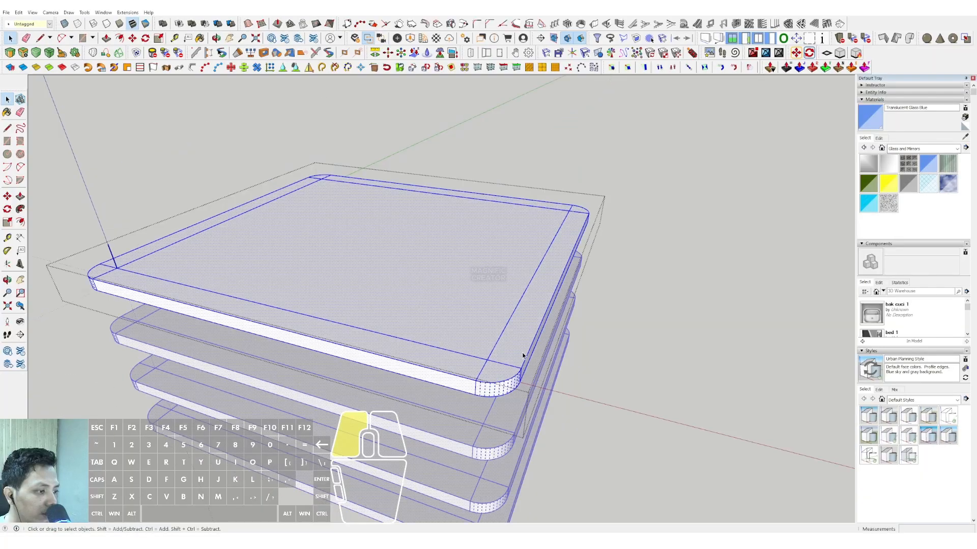
{"action": "scroll", "coordinate": [518, 358], "scroll_direction": "up", "scroll_amount": 1}
{"action": "key", "text": "e"}
{"action": "left_click_drag", "start_coordinate": [473, 372], "coordinate": [505, 358]}
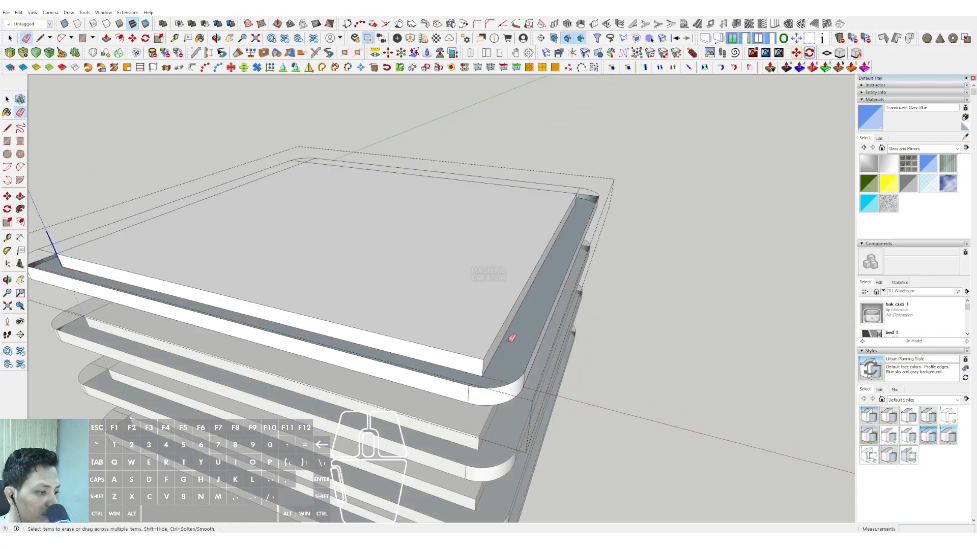
{"action": "left_click", "coordinate": [497, 361]}
{"action": "key", "text": "space"}
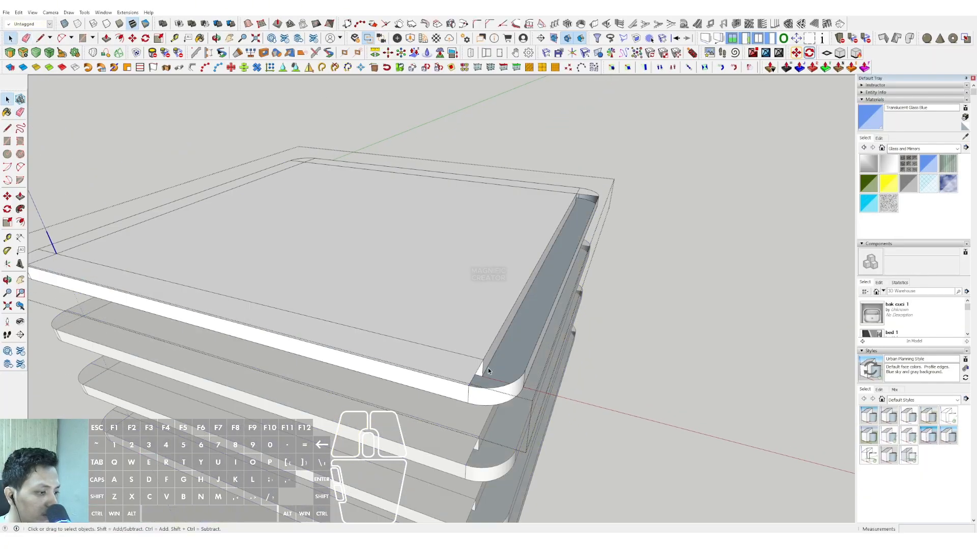
{"action": "scroll", "coordinate": [503, 356], "scroll_direction": "down", "scroll_amount": 10}
{"action": "left_click", "coordinate": [660, 264]}
Copy the border face on the underside of the topmost rounded slab and paste it in place outside its group.
{"action": "middle_click_drag", "start_coordinate": [660, 264], "coordinate": [488, 160]}
{"action": "scroll", "coordinate": [511, 218], "scroll_direction": "up", "scroll_amount": 2}
{"action": "triple_click", "coordinate": [518, 225]}
{"action": "scroll", "coordinate": [537, 219], "scroll_direction": "up", "scroll_amount": 1}
{"action": "left_click", "coordinate": [560, 212]}
{"action": "scroll", "coordinate": [558, 210], "scroll_direction": "up", "scroll_amount": 1}
{"action": "middle_click_drag", "start_coordinate": [554, 209], "coordinate": [520, 221], "text": "shift"}
{"action": "left_click", "coordinate": [17, 14]}
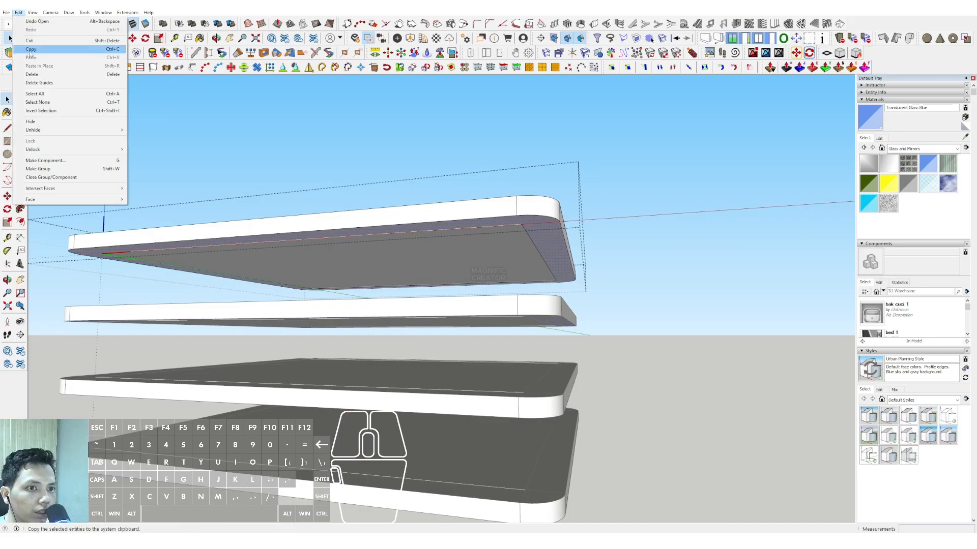
{"action": "left_click", "coordinate": [30, 49]}
{"action": "left_click", "coordinate": [642, 165]}
{"action": "left_click", "coordinate": [19, 13]}
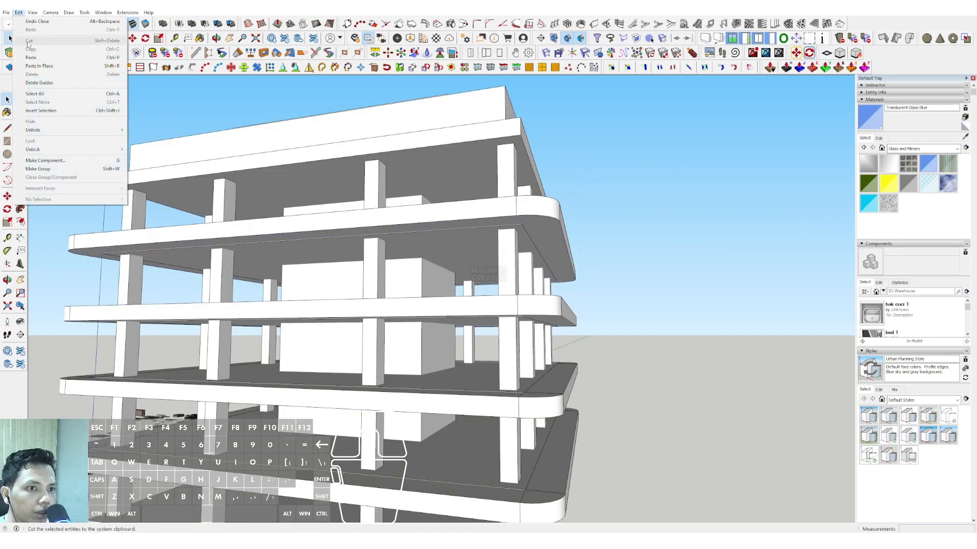
{"action": "left_click", "coordinate": [32, 67]}
Move the pasted border face up 5000 to the roof slab's level.
{"action": "scroll", "coordinate": [527, 235], "scroll_direction": "up", "scroll_amount": 2}
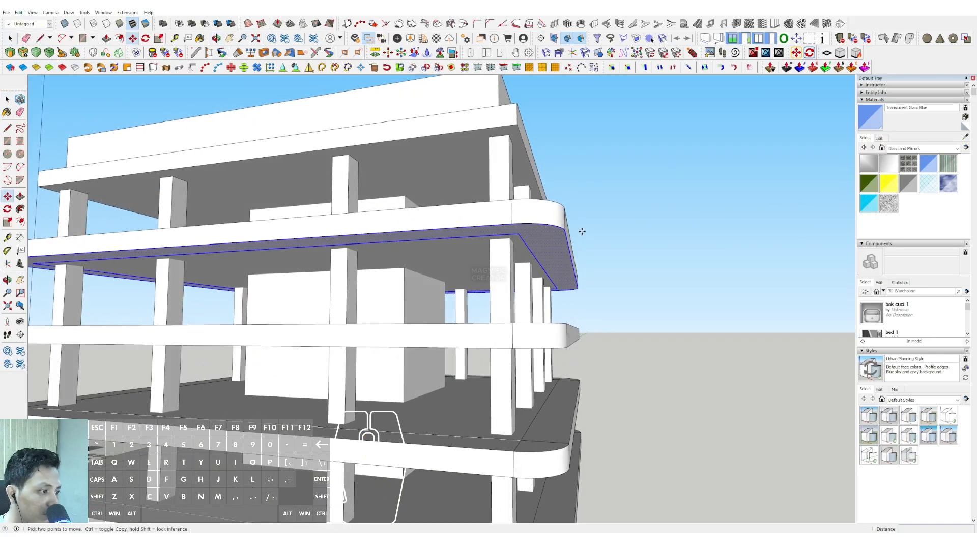
{"action": "left_click", "coordinate": [566, 231]}
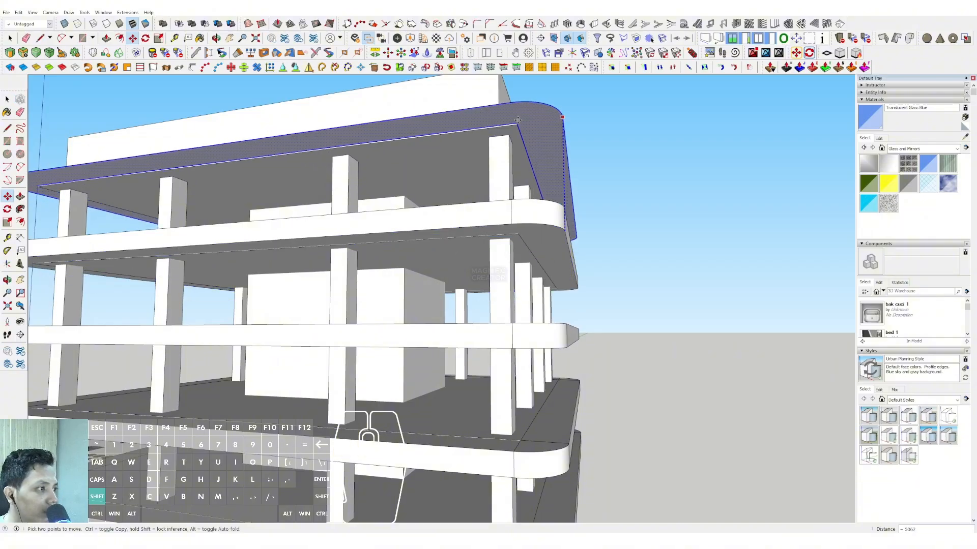
{"action": "type", "text": "5000"}
{"action": "key", "text": "Return"}
Pull the raised border face up to slab thickness around the roof and make all its geometry a group.
{"action": "middle_click_drag", "start_coordinate": [515, 125], "coordinate": [556, 217]}
{"action": "key", "text": "v"}
{"action": "key", "text": "p"}
{"action": "left_click", "coordinate": [557, 216]}
{"action": "left_click", "coordinate": [546, 208]}
{"action": "key", "text": "space"}
{"action": "scroll", "coordinate": [535, 223], "scroll_direction": "down", "scroll_amount": 1}
{"action": "left_click", "coordinate": [557, 218]}
{"action": "right_click", "coordinate": [557, 217]}
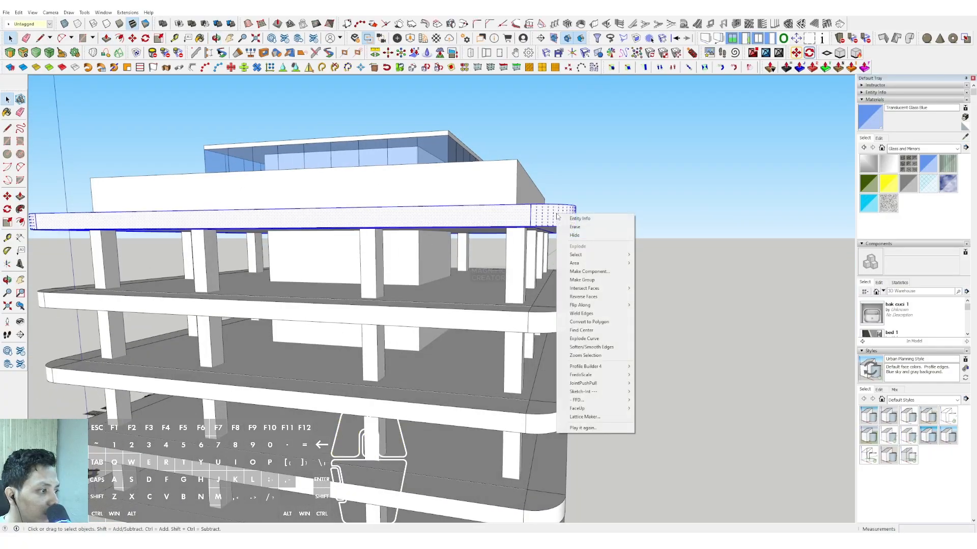
{"action": "left_click", "coordinate": [577, 281]}
Reopen the slab group below the roof, copy its underside border face again and paste it in place in the model.
{"action": "scroll", "coordinate": [564, 277], "scroll_direction": "down", "scroll_amount": 3}
{"action": "middle_click_drag", "start_coordinate": [565, 277], "coordinate": [427, 233]}
{"action": "scroll", "coordinate": [480, 305], "scroll_direction": "up", "scroll_amount": 6}
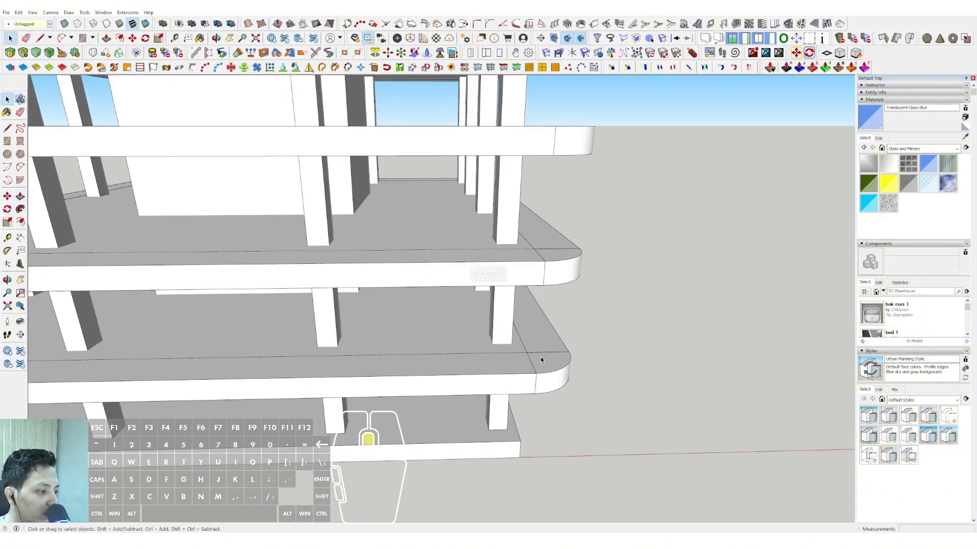
{"action": "double_click", "coordinate": [542, 356]}
{"action": "triple_click", "coordinate": [543, 352]}
{"action": "scroll", "coordinate": [542, 357], "scroll_direction": "down", "scroll_amount": 4}
{"action": "middle_click_drag", "start_coordinate": [543, 358], "coordinate": [548, 195]}
{"action": "scroll", "coordinate": [520, 223], "scroll_direction": "up", "scroll_amount": 3}
{"action": "left_click", "coordinate": [521, 224]}
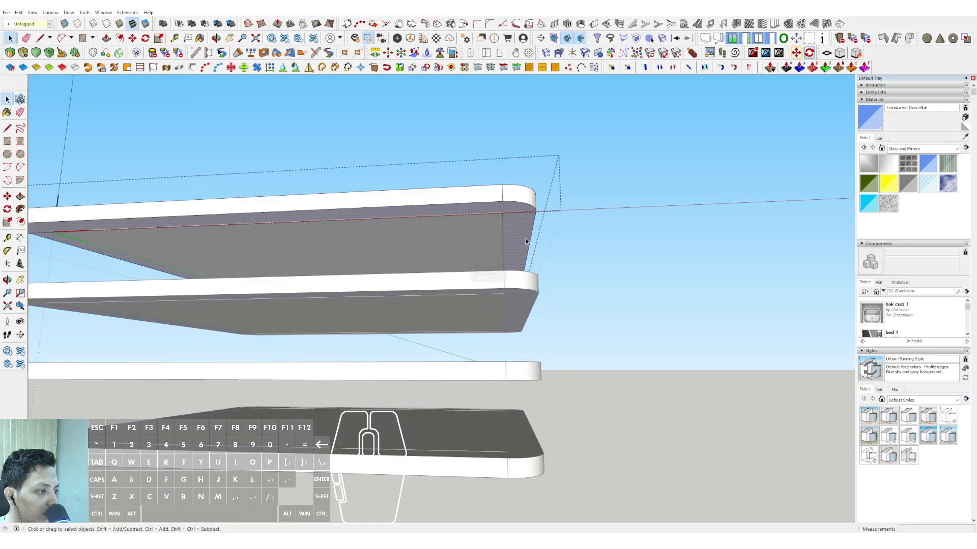
{"action": "left_click", "coordinate": [18, 13]}
{"action": "left_click", "coordinate": [36, 49]}
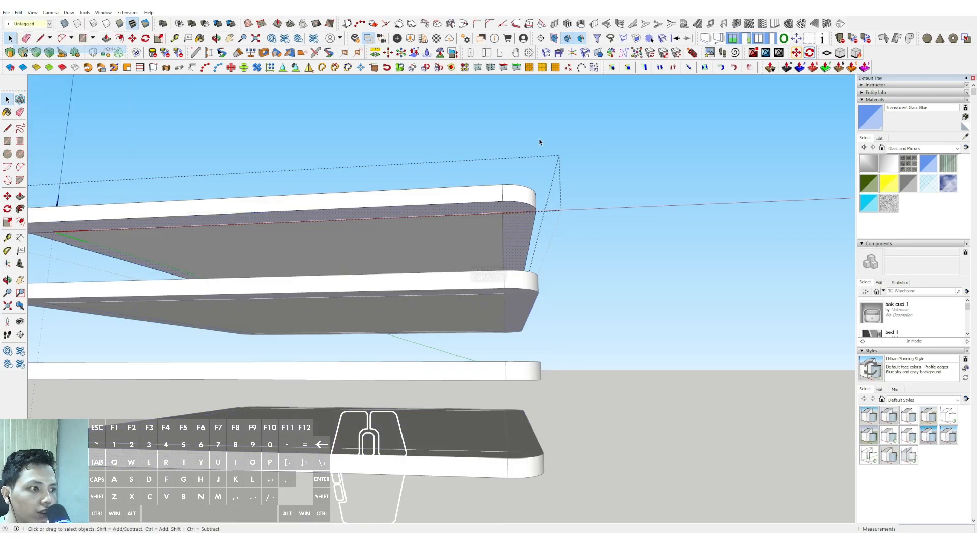
{"action": "left_click", "coordinate": [644, 161]}
{"action": "left_click", "coordinate": [18, 12]}
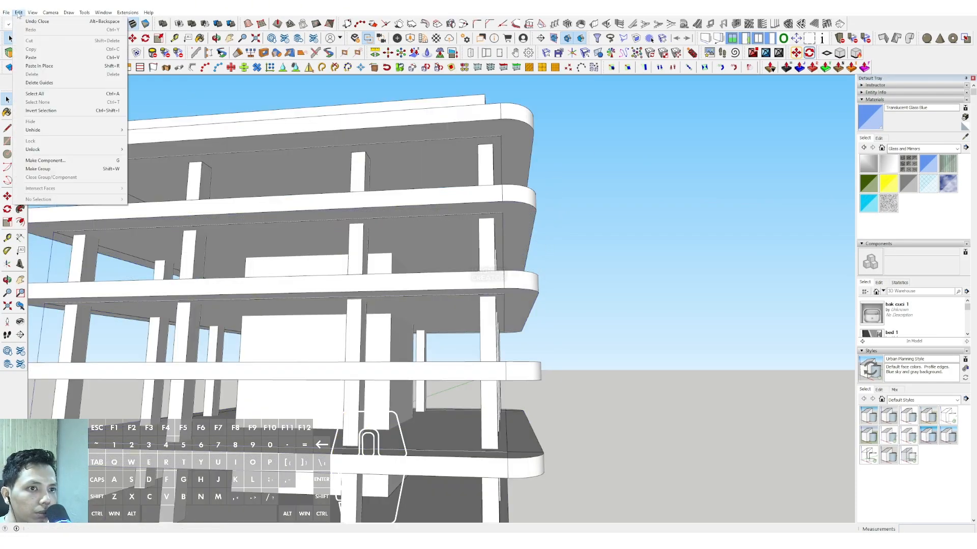
{"action": "left_click", "coordinate": [36, 66]}
{"action": "mouse_move", "coordinate": [500, 219]}
{"action": "middle_mouse_down"}
{"action": "mouse_move", "coordinate": [509, 209]}
{"action": "mouse_move", "coordinate": [517, 221]}
{"action": "middle_mouse_up"}
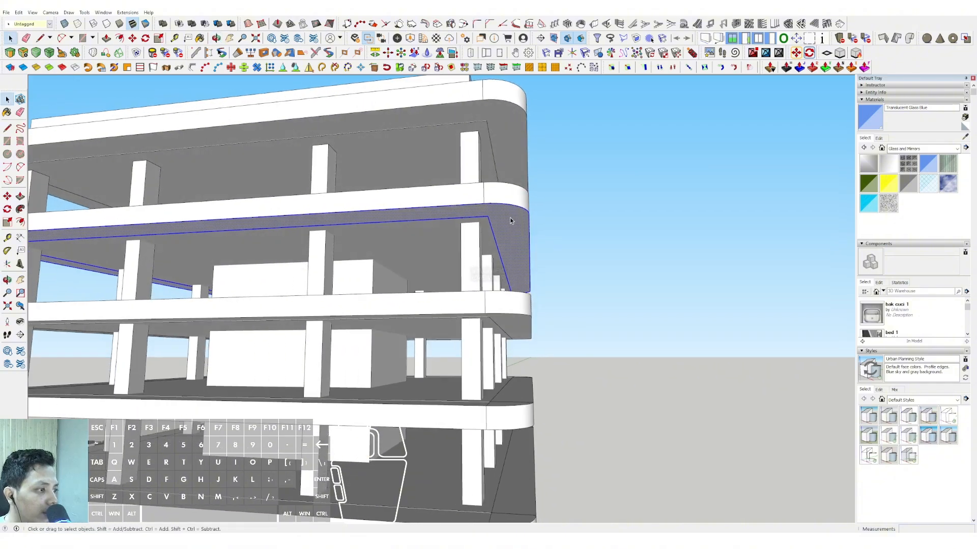
{"action": "left_click_drag", "start_coordinate": [494, 131], "coordinate": [501, 110]}
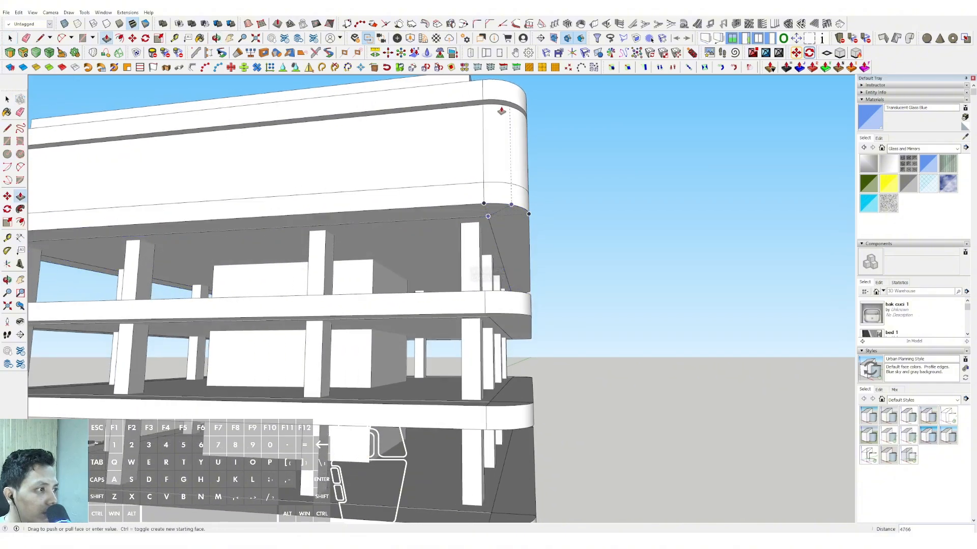
{"action": "key", "text": "space"}
Offset the pasted face's rounded outline inward and erase the outer outline so that only the inset ring remains.
{"action": "scroll", "coordinate": [512, 229], "scroll_direction": "up", "scroll_amount": 2}
{"action": "left_click", "coordinate": [518, 212]}
{"action": "scroll", "coordinate": [523, 202], "scroll_direction": "up", "scroll_amount": 3}
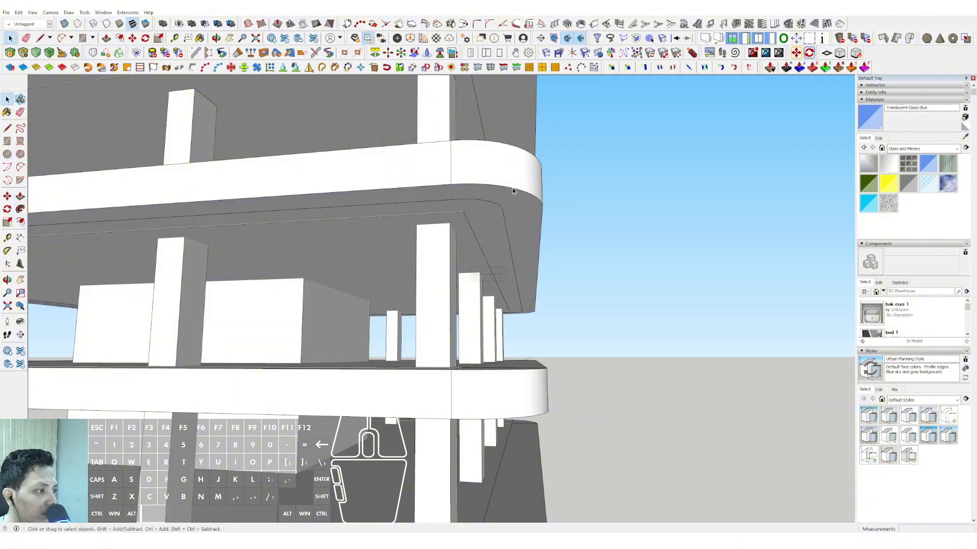
{"action": "left_click", "coordinate": [511, 188]}
{"action": "key", "text": "e"}
{"action": "left_click", "coordinate": [488, 214]}
Pull the inset ring up 5000 to the roof slab and make the resulting wall block a group.
{"action": "middle_click_drag", "start_coordinate": [488, 214], "coordinate": [493, 203]}
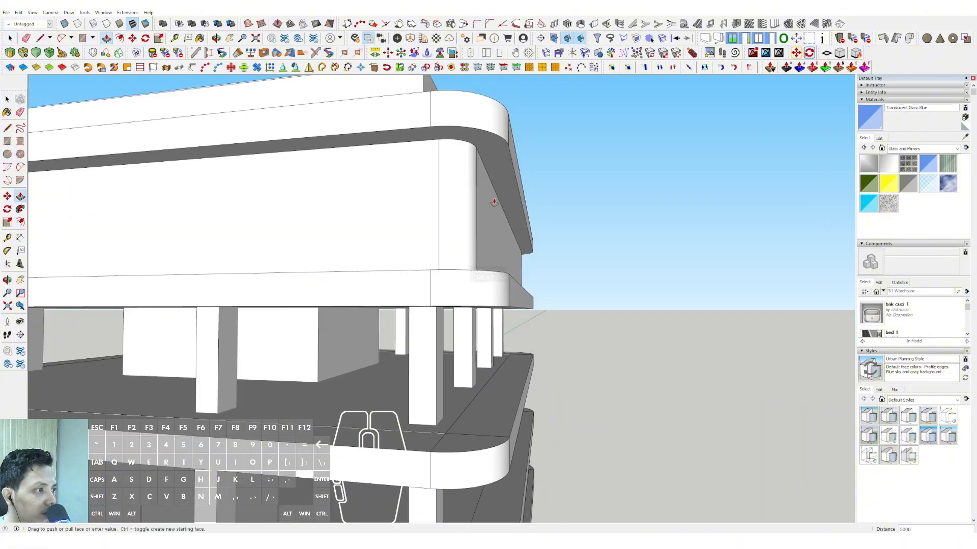
{"action": "key", "text": "space"}
{"action": "scroll", "coordinate": [471, 179], "scroll_direction": "down", "scroll_amount": 3}
{"action": "triple_click", "coordinate": [458, 192]}
{"action": "right_click", "coordinate": [458, 192]}
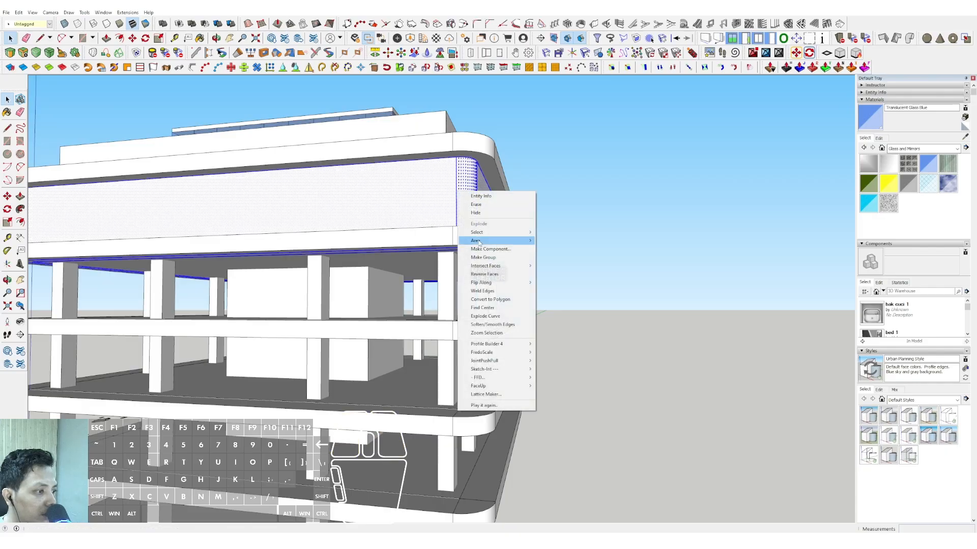
{"action": "left_click", "coordinate": [471, 258]}
Open the wall group and remove its inner walls and its top and bottom border faces, leaving only the outer shell.
{"action": "double_click", "coordinate": [463, 208]}
{"action": "middle_click_drag", "start_coordinate": [463, 208], "coordinate": [545, 145]}
{"action": "scroll", "coordinate": [502, 224], "scroll_direction": "up", "scroll_amount": 2}
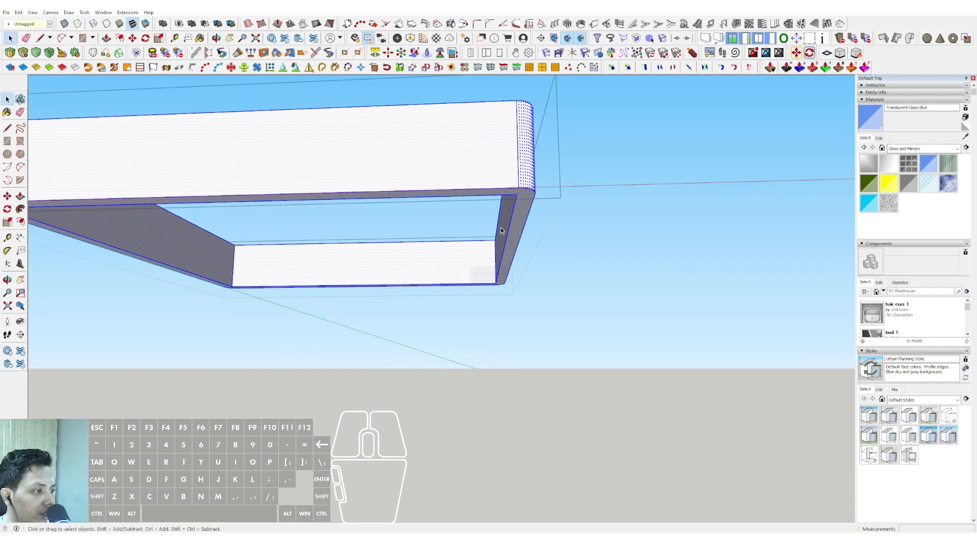
{"action": "key", "text": "e"}
{"action": "left_click", "coordinate": [505, 219]}
{"action": "key", "text": "space"}
{"action": "scroll", "coordinate": [366, 227], "scroll_direction": "down", "scroll_amount": 1}
{"action": "middle_click_drag", "start_coordinate": [372, 227], "coordinate": [463, 287], "text": "shift"}
{"action": "left_click", "coordinate": [414, 209]}
{"action": "key", "text": "e"}
Select the shell's bottom edges and move them down 15000, extending the walls to the first-floor slab.
{"action": "middle_click_drag", "start_coordinate": [467, 164], "coordinate": [495, 115]}
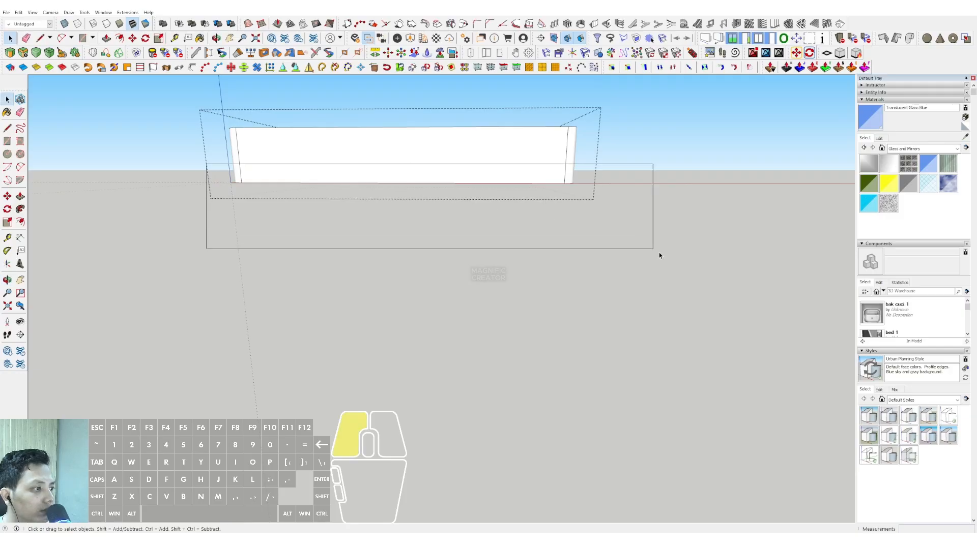
{"action": "left_click_drag", "start_coordinate": [659, 255], "coordinate": [659, 256]}
{"action": "key", "text": "comma"}
{"action": "middle_click_drag", "start_coordinate": [495, 171], "coordinate": [559, 149]}
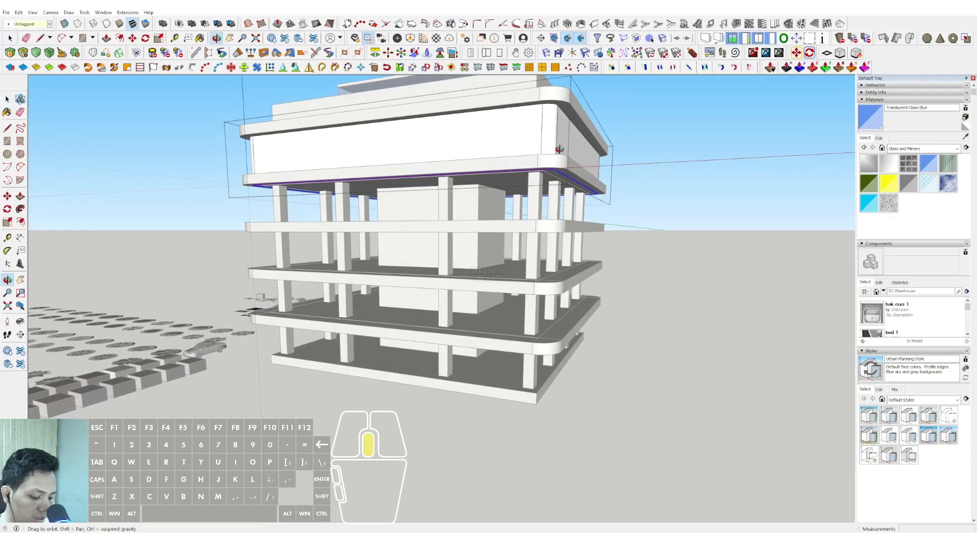
{"action": "left_click", "coordinate": [547, 170]}
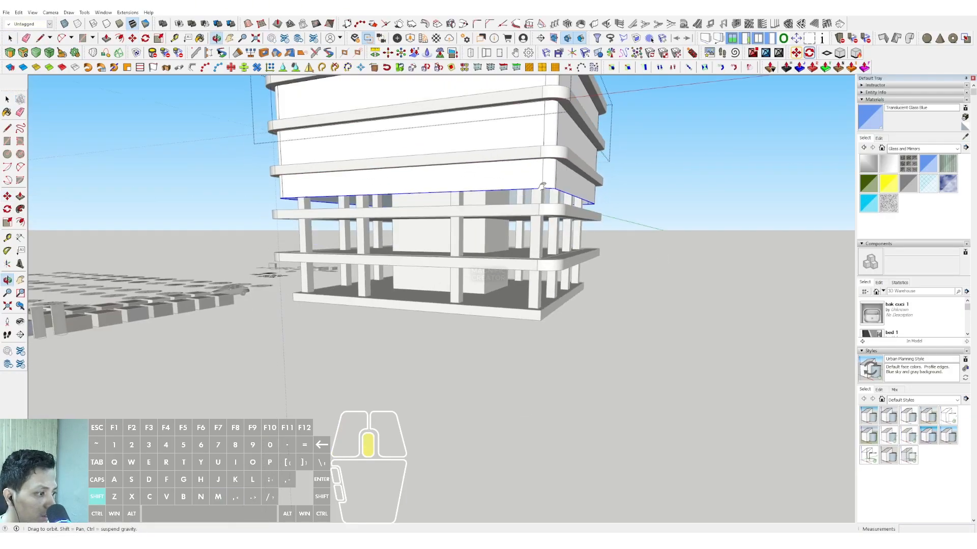
{"action": "left_click", "coordinate": [571, 258], "text": "shift"}
{"action": "scroll", "coordinate": [524, 229], "scroll_direction": "down", "scroll_amount": 2}
{"action": "key", "text": "space"}
{"action": "middle_click_drag", "start_coordinate": [510, 222], "coordinate": [527, 257]}
{"action": "scroll", "coordinate": [526, 257], "scroll_direction": "up", "scroll_amount": 1}
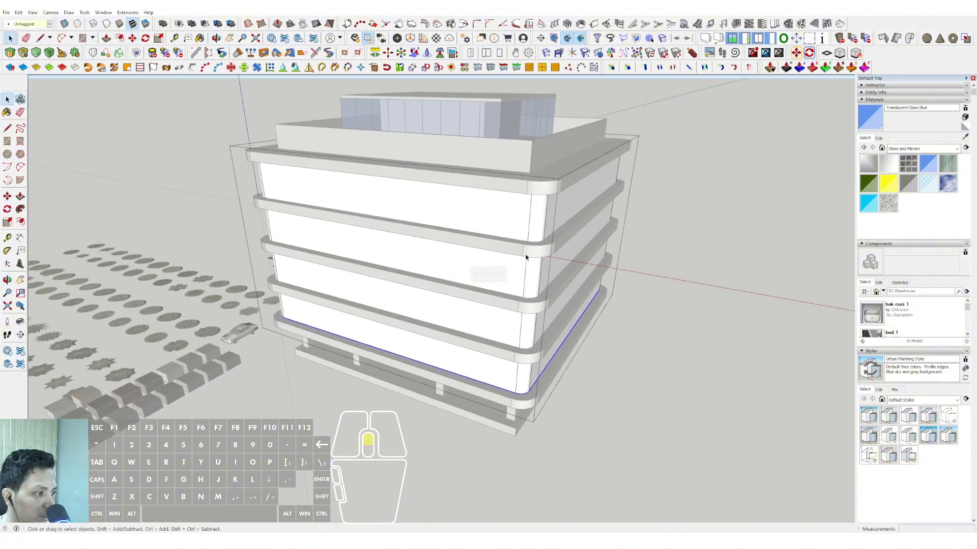
{"action": "scroll", "coordinate": [526, 257], "scroll_direction": "up", "scroll_amount": 1}
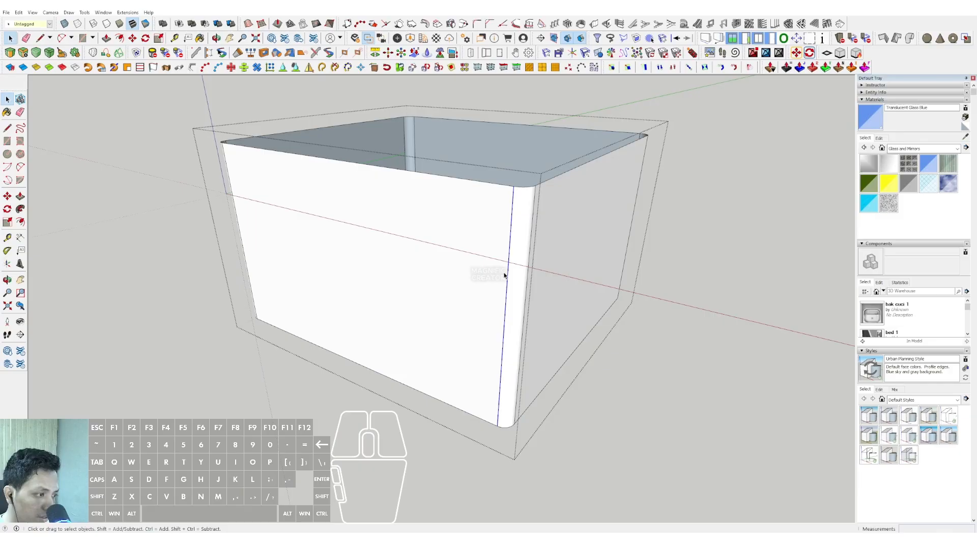
{"action": "middle_click_drag", "start_coordinate": [504, 275], "coordinate": [489, 371]}
{"action": "scroll", "coordinate": [613, 272], "scroll_direction": "up", "scroll_amount": 5}
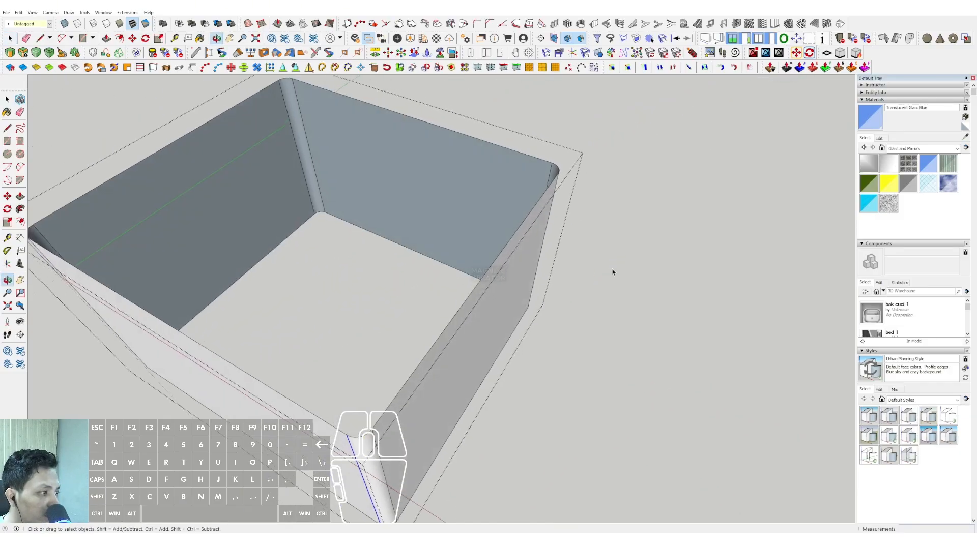
{"action": "left_click", "coordinate": [550, 172], "text": "shift"}
{"action": "scroll", "coordinate": [549, 171], "scroll_direction": "down", "scroll_amount": 3}
{"action": "middle_click_drag", "start_coordinate": [508, 239], "coordinate": [605, 199], "text": "shift"}
{"action": "scroll", "coordinate": [508, 319], "scroll_direction": "up", "scroll_amount": 1}
{"action": "middle_click_drag", "start_coordinate": [508, 318], "coordinate": [503, 352], "text": "shift"}
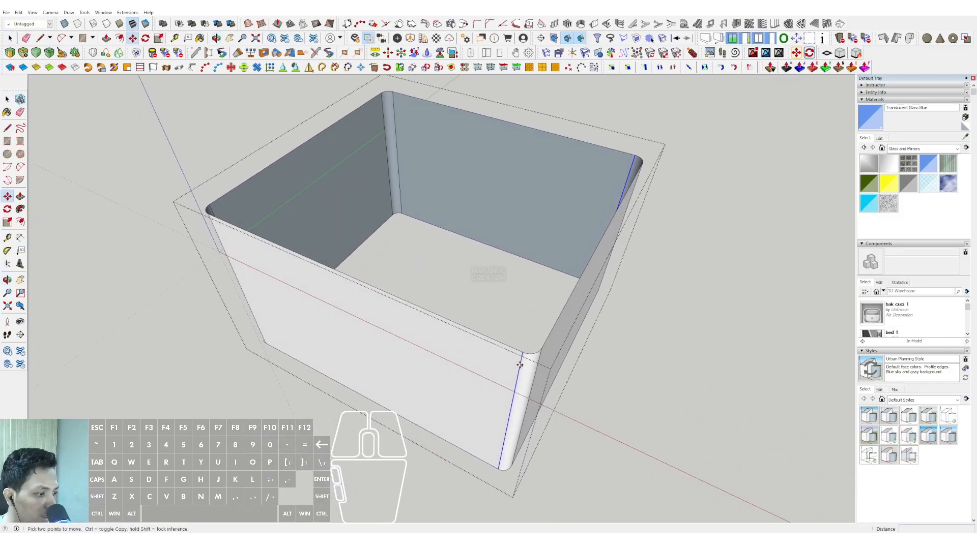
{"action": "left_click", "coordinate": [520, 364]}
{"action": "middle_click_drag", "start_coordinate": [240, 250], "coordinate": [626, 360], "text": "shift"}
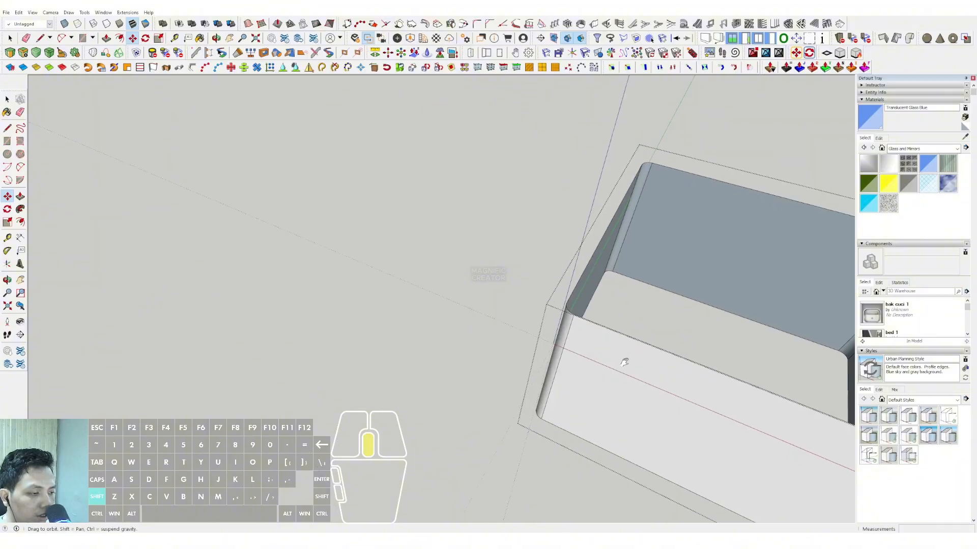
{"action": "scroll", "coordinate": [597, 323], "scroll_direction": "up", "scroll_amount": 1}
{"action": "key", "text": "space"}
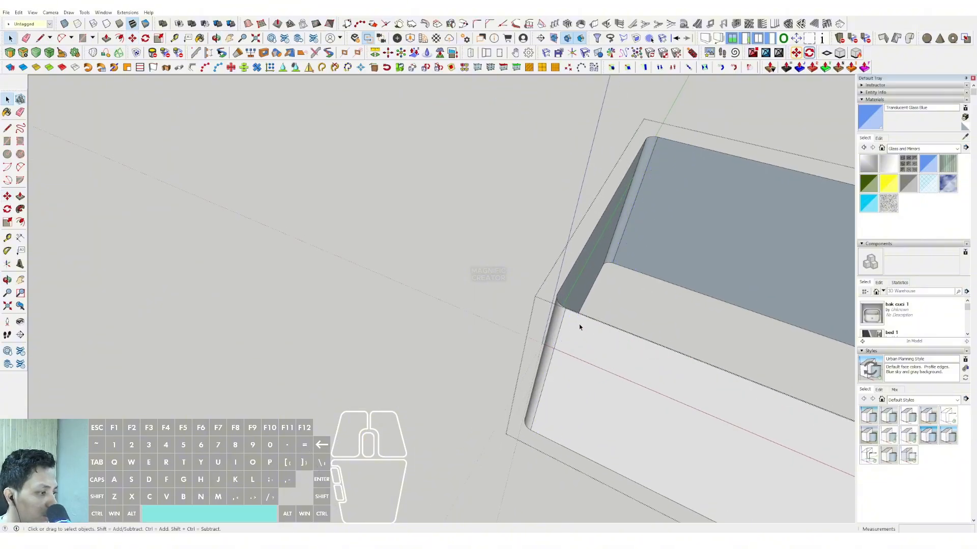
{"action": "scroll", "coordinate": [580, 327], "scroll_direction": "down", "scroll_amount": 3}
Copy the vertical corner edges across the front and back walls to the opposite corner and divide the span into evenly spaced lines.
{"action": "middle_click_drag", "start_coordinate": [580, 326], "coordinate": [387, 310], "text": "shift"}
{"action": "middle_click_drag", "start_coordinate": [457, 308], "coordinate": [585, 299]}
{"action": "middle_click_drag", "start_coordinate": [519, 305], "coordinate": [605, 282]}
{"action": "key", "text": "m"}
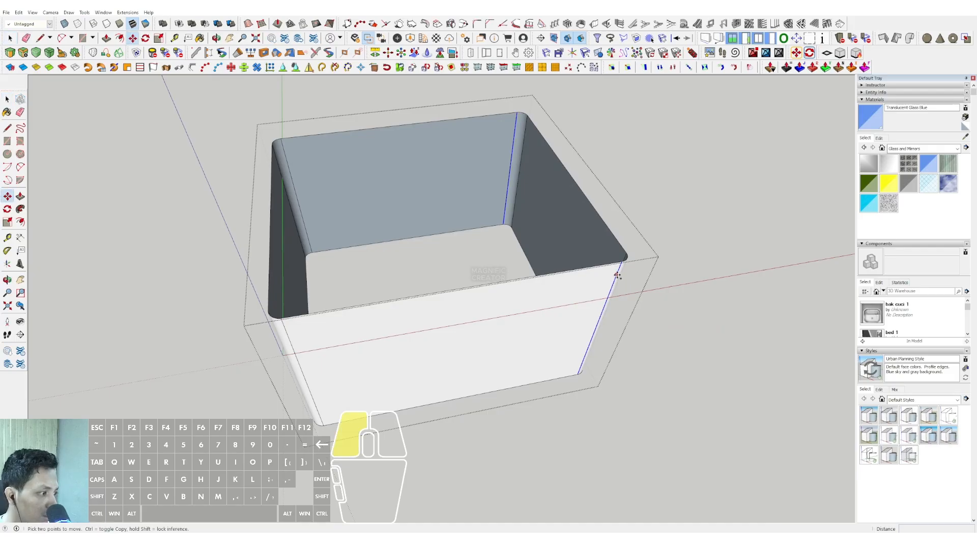
{"action": "left_click", "coordinate": [617, 275]}
{"action": "middle_click_drag", "start_coordinate": [286, 314], "coordinate": [452, 289], "text": "shift"}
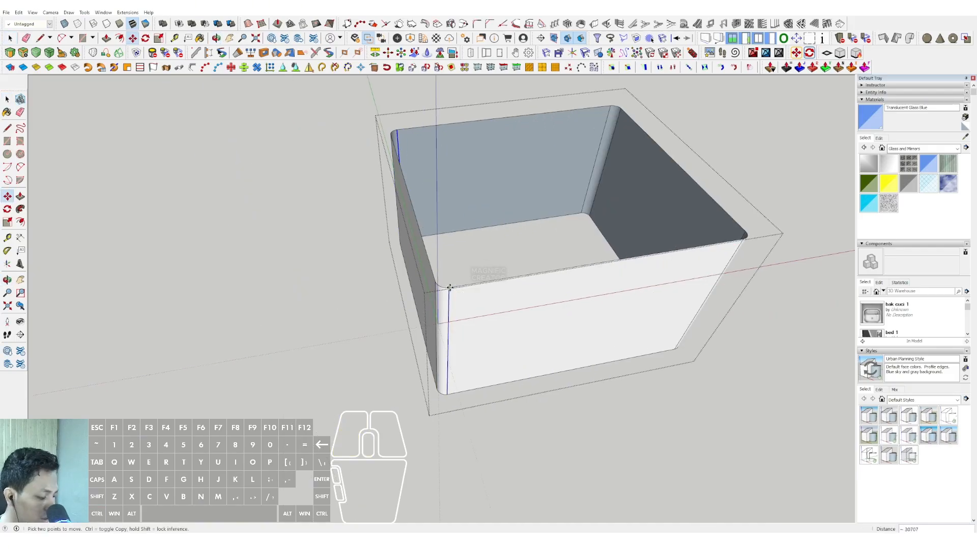
{"action": "key", "text": "Return"}
{"action": "key", "text": "space"}
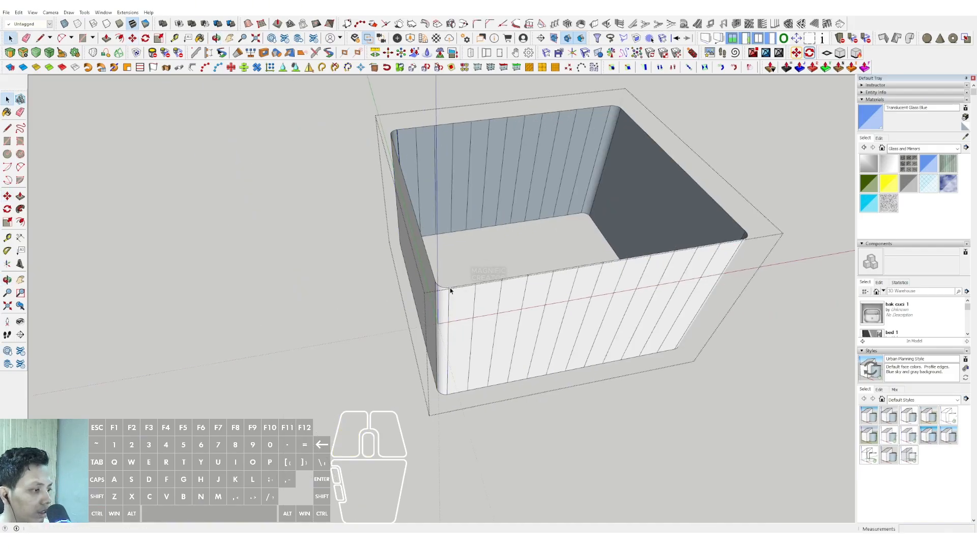
Copy the vertical corner edges along the two side walls to the far corner and divide the span into evenly spaced lines.
{"action": "middle_click_drag", "start_coordinate": [449, 288], "coordinate": [316, 285]}
{"action": "middle_click_drag", "start_coordinate": [610, 346], "coordinate": [392, 224], "text": "shift"}
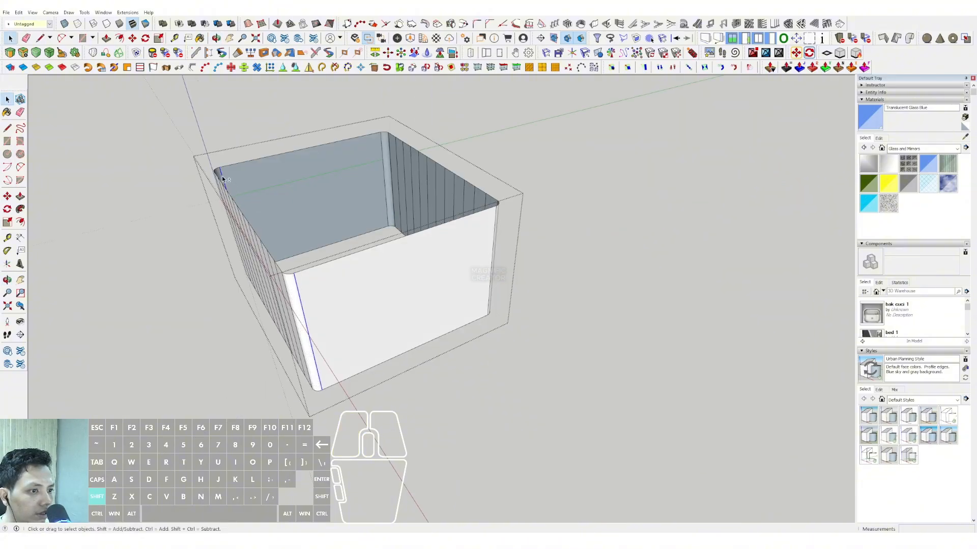
{"action": "scroll", "coordinate": [312, 285], "scroll_direction": "up", "scroll_amount": 2}
{"action": "key", "text": "m"}
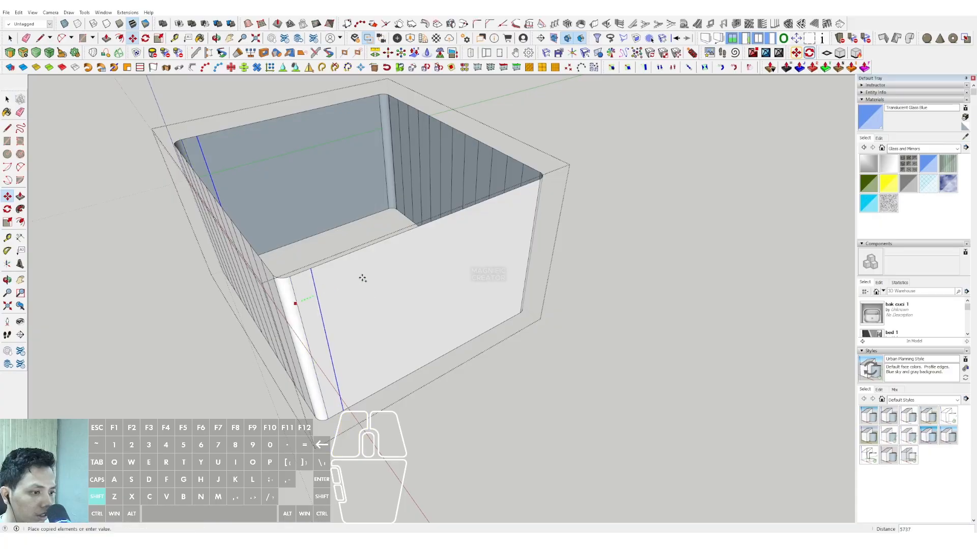
{"action": "key", "text": "space"}
{"action": "scroll", "coordinate": [314, 297], "scroll_direction": "up", "scroll_amount": 2}
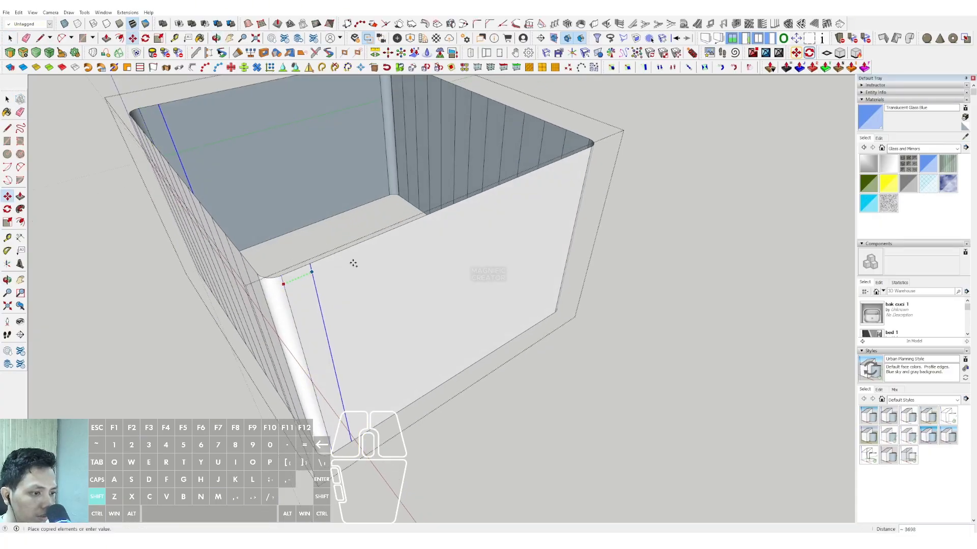
{"action": "middle_click_drag", "start_coordinate": [583, 169], "coordinate": [335, 274], "text": "shift"}
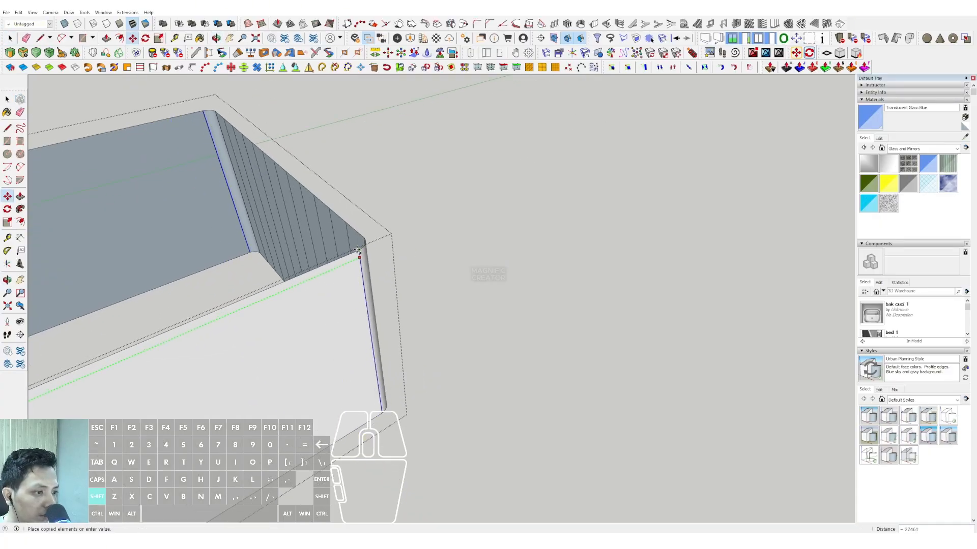
{"action": "scroll", "coordinate": [356, 251], "scroll_direction": "down", "scroll_amount": 6}
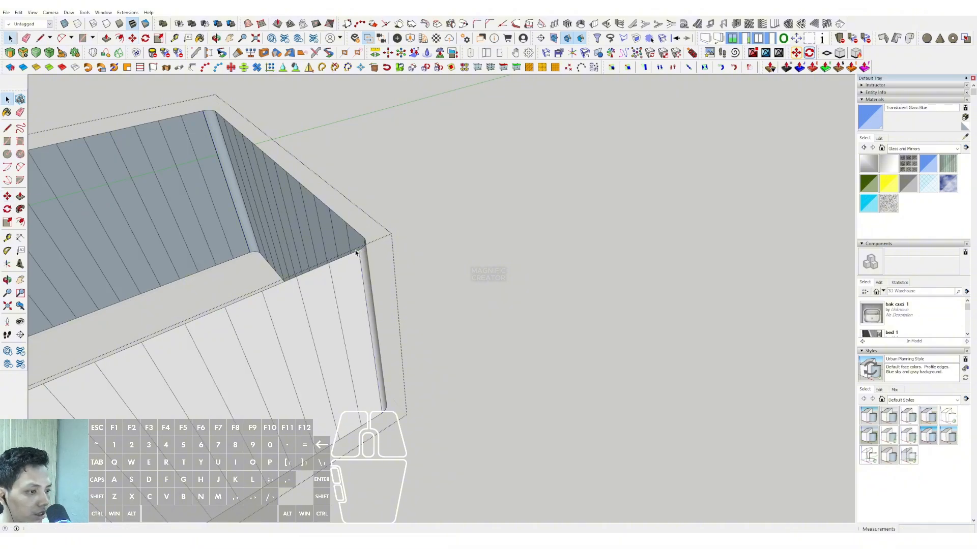
Close the wall group and draw a rectangle over the top of the ground-floor slab from corner to corner.
{"action": "middle_click_drag", "start_coordinate": [567, 207], "coordinate": [512, 218]}
{"action": "scroll", "coordinate": [555, 376], "scroll_direction": "up", "scroll_amount": 6}
{"action": "middle_click_drag", "start_coordinate": [556, 374], "coordinate": [690, 425]}
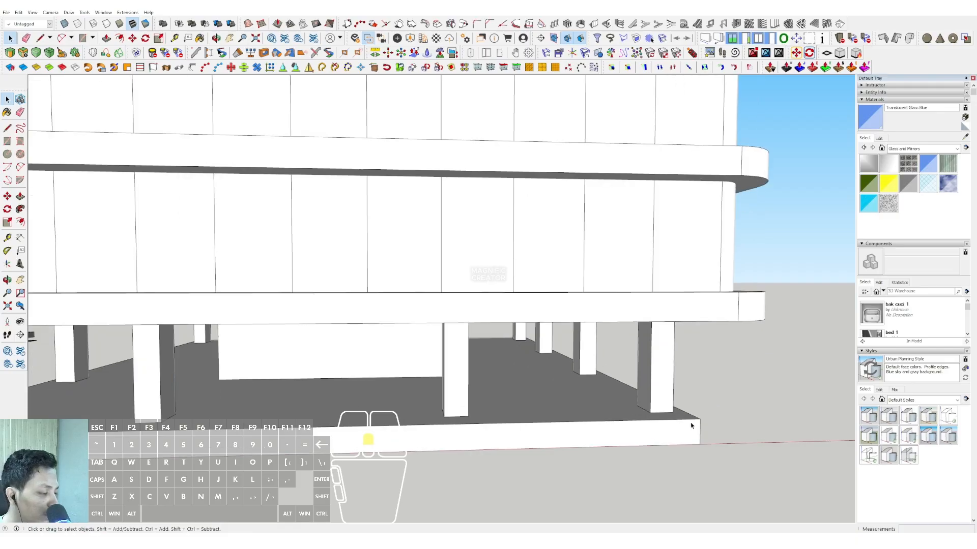
{"action": "left_click", "coordinate": [700, 419]}
{"action": "scroll", "coordinate": [304, 388], "scroll_direction": "down", "scroll_amount": 2}
{"action": "middle_click_drag", "start_coordinate": [304, 388], "coordinate": [605, 371], "text": "shift"}
{"action": "scroll", "coordinate": [265, 341], "scroll_direction": "up", "scroll_amount": 4}
{"action": "left_click", "coordinate": [261, 337]}
{"action": "key", "text": "space"}
{"action": "scroll", "coordinate": [441, 412], "scroll_direction": "down", "scroll_amount": 3}
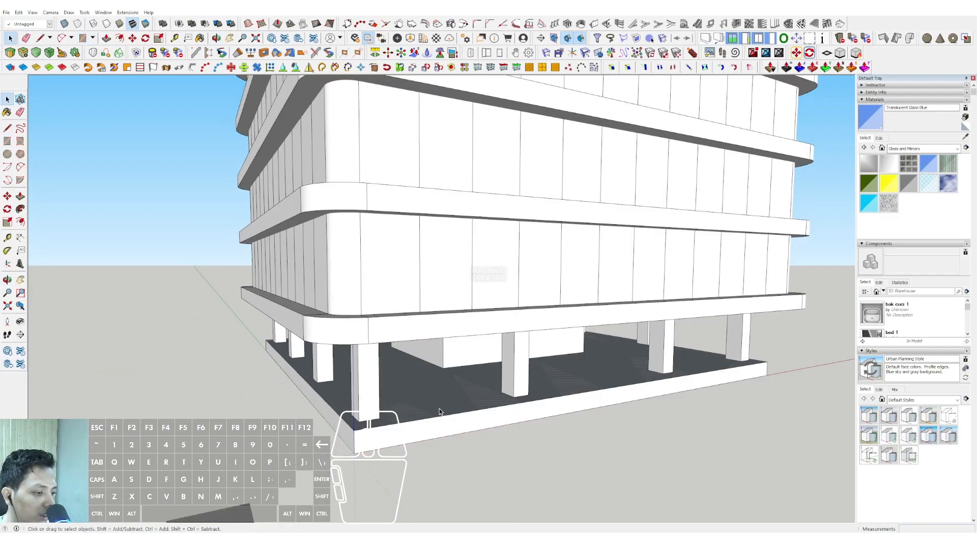
Pull the ground-floor rectangle up to the underside of the first-floor slab and make the box a group.
{"action": "left_click_drag", "start_coordinate": [444, 387], "coordinate": [429, 341]}
{"action": "key", "text": "space"}
{"action": "left_click", "coordinate": [427, 364]}
{"action": "right_click", "coordinate": [427, 365]}
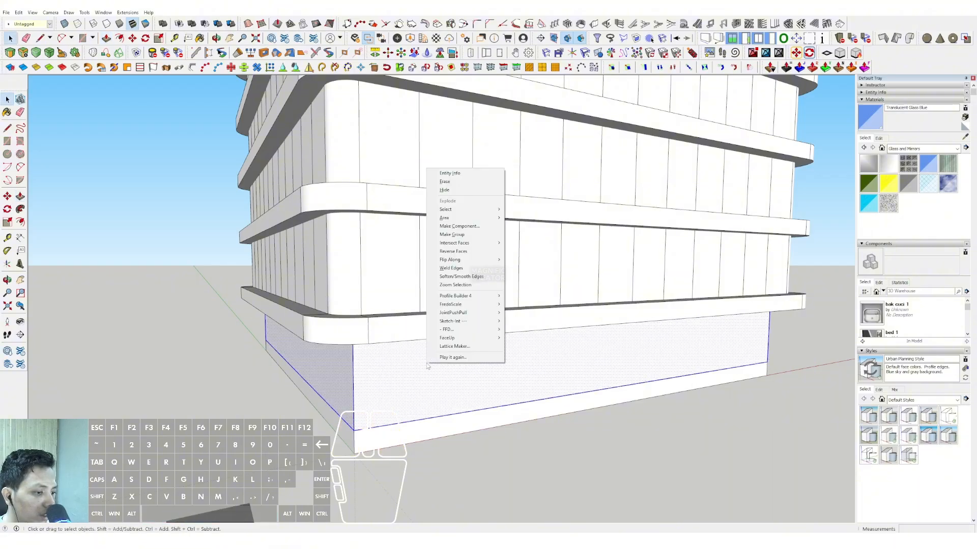
{"action": "left_click", "coordinate": [453, 236]}
Open the ground-floor box group and delete its top and bottom faces, keeping only the four walls.
{"action": "double_click", "coordinate": [436, 353]}
{"action": "middle_click_drag", "start_coordinate": [422, 277], "coordinate": [417, 319]}
{"action": "left_click", "coordinate": [413, 300]}
{"action": "key", "text": "Delete"}
{"action": "left_click", "coordinate": [433, 304]}
{"action": "key", "text": "Delete"}
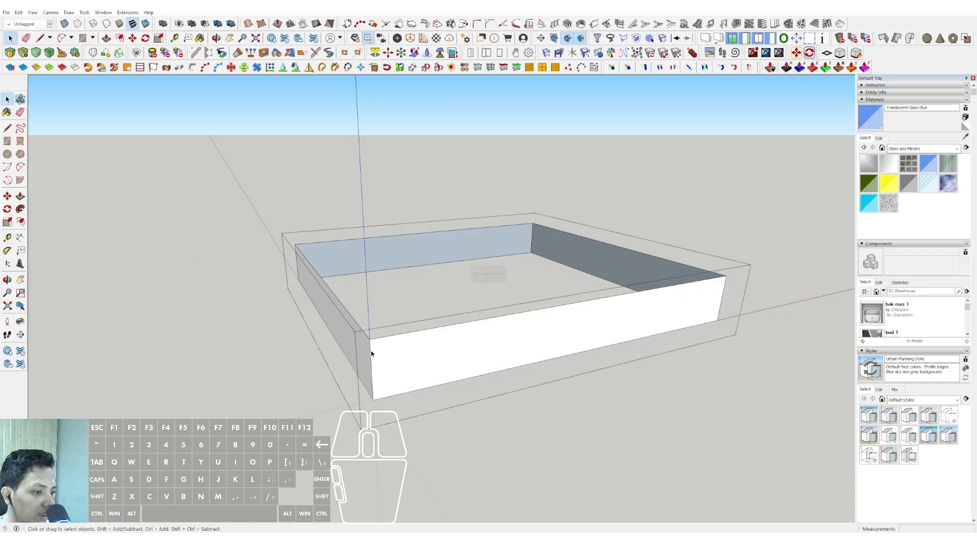
Copy the vertical corner edges along the ground-floor walls, dividing the side-wall span into 12 parts, and close the group.
{"action": "left_click", "coordinate": [297, 263], "text": "shift"}
{"action": "key", "text": "m"}
{"action": "middle_click_drag", "start_coordinate": [393, 345], "coordinate": [392, 350]}
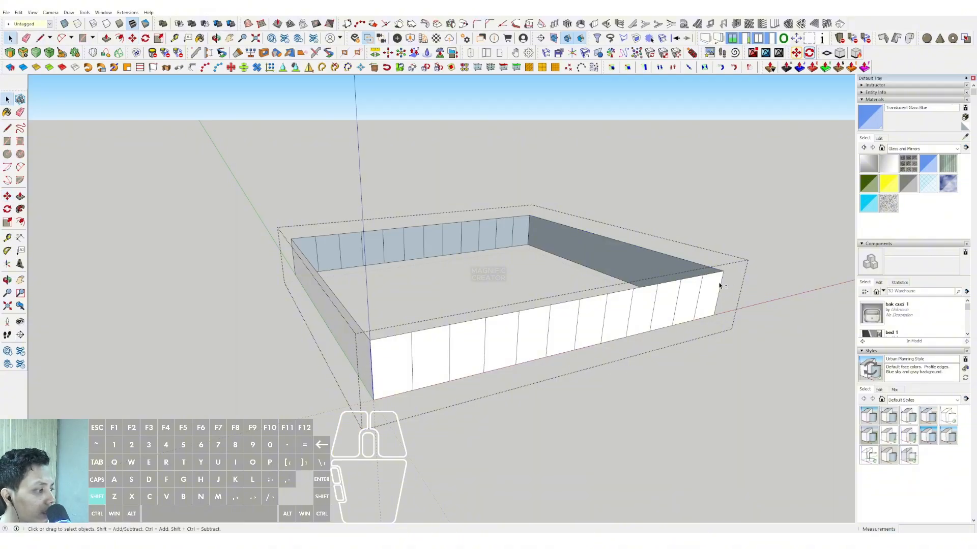
{"action": "middle_click_drag", "start_coordinate": [549, 327], "coordinate": [447, 362]}
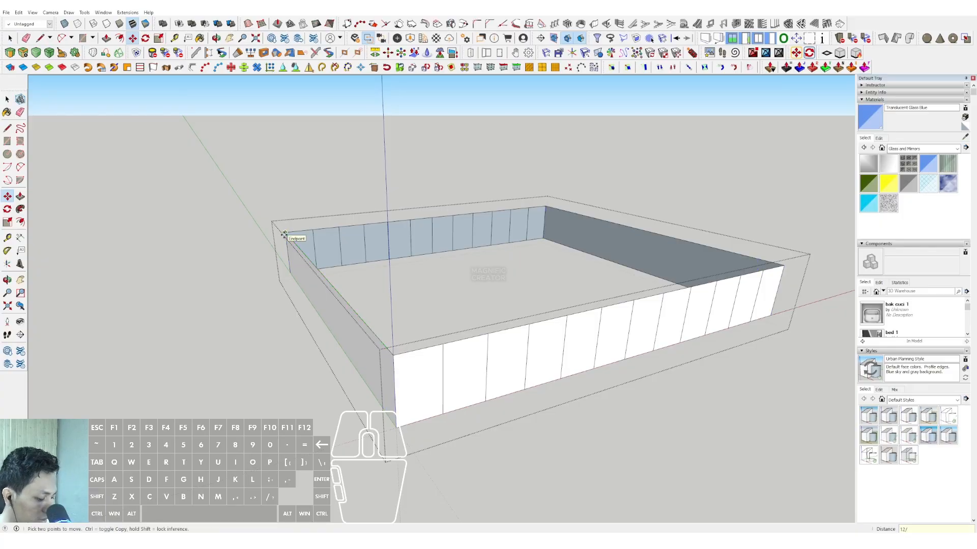
{"action": "key", "text": "Return"}
{"action": "key", "text": "space"}
{"action": "middle_click_drag", "start_coordinate": [433, 511], "coordinate": [251, 377]}
{"action": "left_click", "coordinate": [250, 377]}
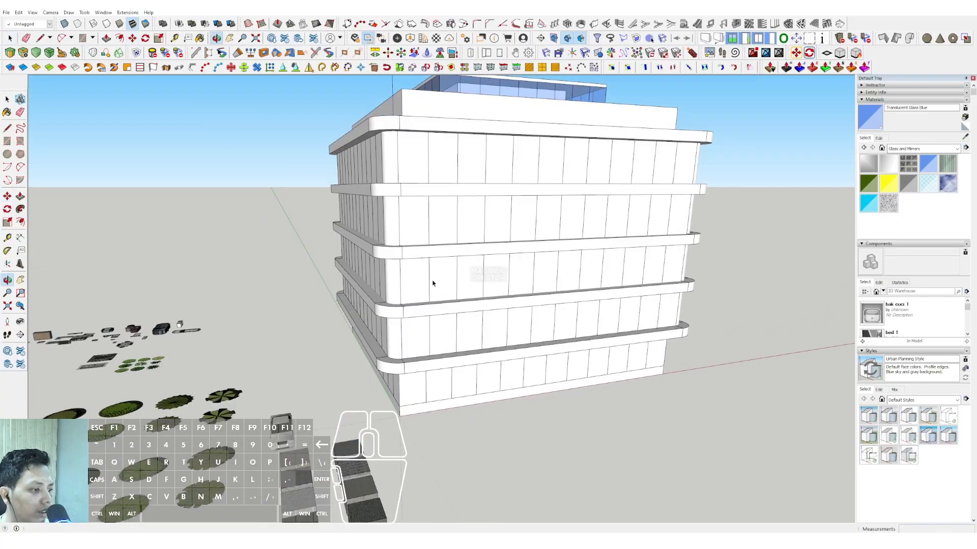
Paint the divided facade walls and the ground-floor walls with Translucent Glass Blue.
{"action": "left_click", "coordinate": [878, 120]}
{"action": "left_click", "coordinate": [614, 153]}
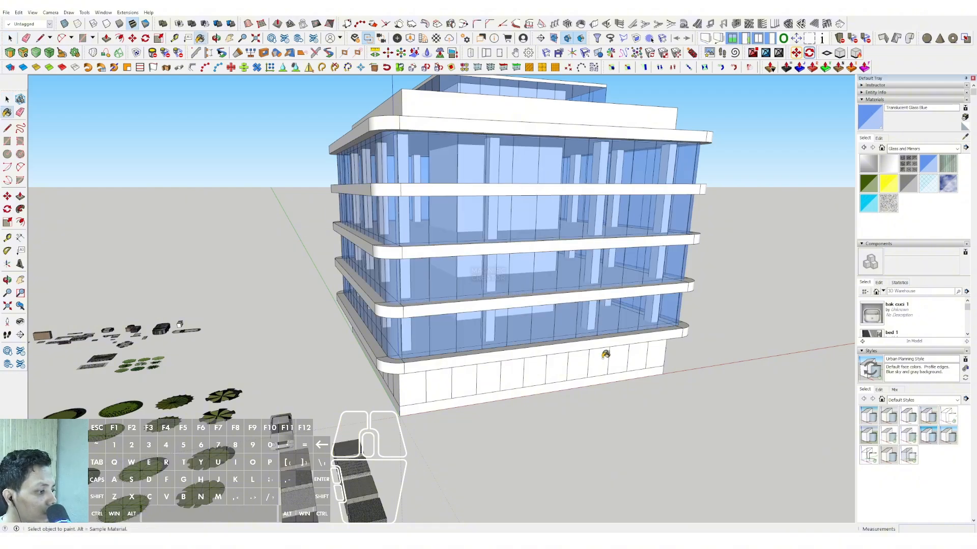
{"action": "mouse_move", "coordinate": [605, 354]}
{"action": "middle_mouse_down"}
{"action": "mouse_move", "coordinate": [410, 280]}
{"action": "mouse_move", "coordinate": [409, 209]}
{"action": "mouse_move", "coordinate": [506, 233]}
{"action": "mouse_move", "coordinate": [632, 196]}
{"action": "mouse_move", "coordinate": [588, 185]}
{"action": "mouse_move", "coordinate": [622, 173]}
{"action": "mouse_move", "coordinate": [515, 185]}
{"action": "middle_mouse_up"}
{"action": "key", "text": "space"}
Open a floor slab, offset its underside outline slightly inward, push the narrow border strip up 200 and close the slab.
{"action": "scroll", "coordinate": [515, 186], "scroll_direction": "up", "scroll_amount": 5}
{"action": "double_click", "coordinate": [539, 160]}
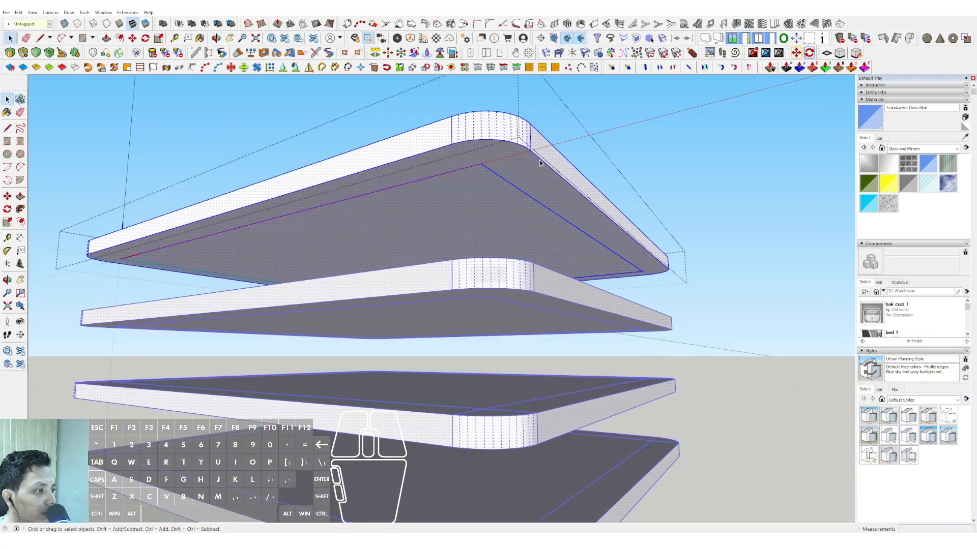
{"action": "scroll", "coordinate": [536, 159], "scroll_direction": "up", "scroll_amount": 3}
{"action": "key", "text": "f"}
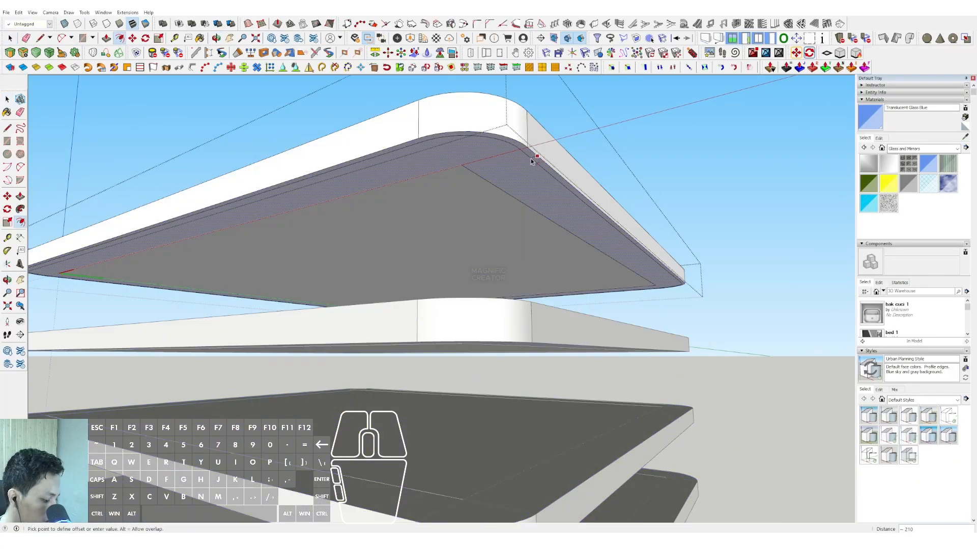
{"action": "key", "text": "v"}
{"action": "scroll", "coordinate": [531, 158], "scroll_direction": "up", "scroll_amount": 1}
{"action": "left_click", "coordinate": [532, 158]}
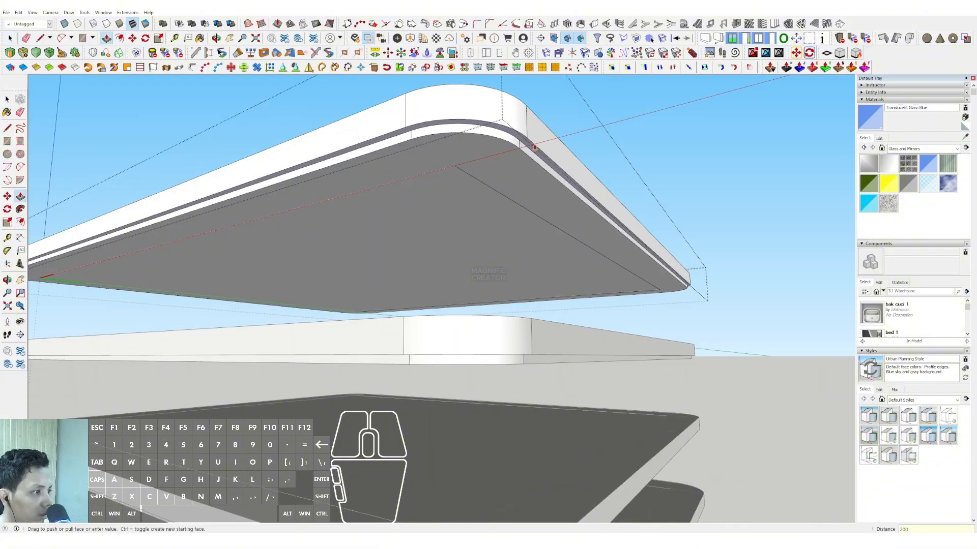
{"action": "scroll", "coordinate": [541, 156], "scroll_direction": "down", "scroll_amount": 5}
{"action": "left_click", "coordinate": [649, 169]}
{"action": "scroll", "coordinate": [526, 221], "scroll_direction": "down", "scroll_amount": 1}
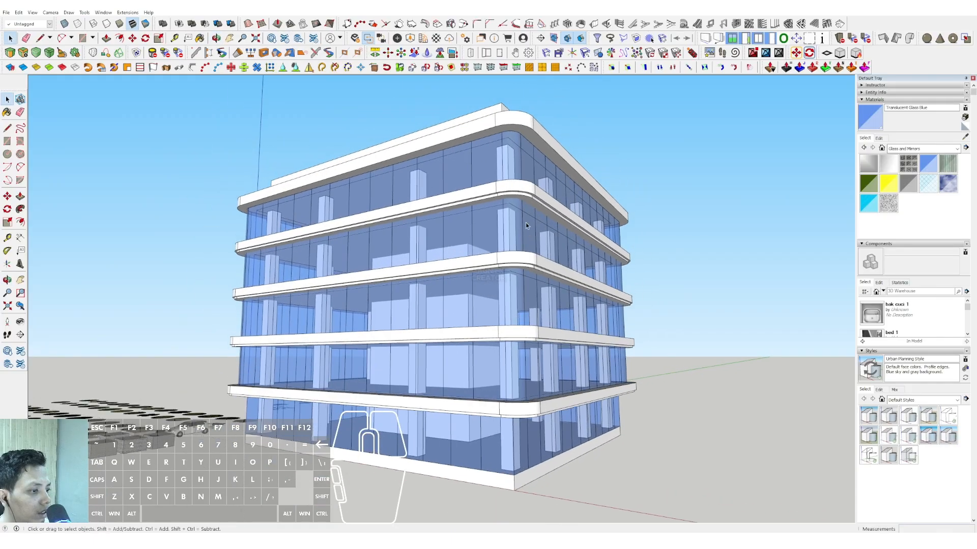
Open the roof slab above the top glazed storey and offset its underside outline slightly inward.
{"action": "scroll", "coordinate": [533, 110], "scroll_direction": "up", "scroll_amount": 6}
{"action": "double_click", "coordinate": [533, 110]}
{"action": "key", "text": "v"}
{"action": "left_click", "coordinate": [542, 113]}
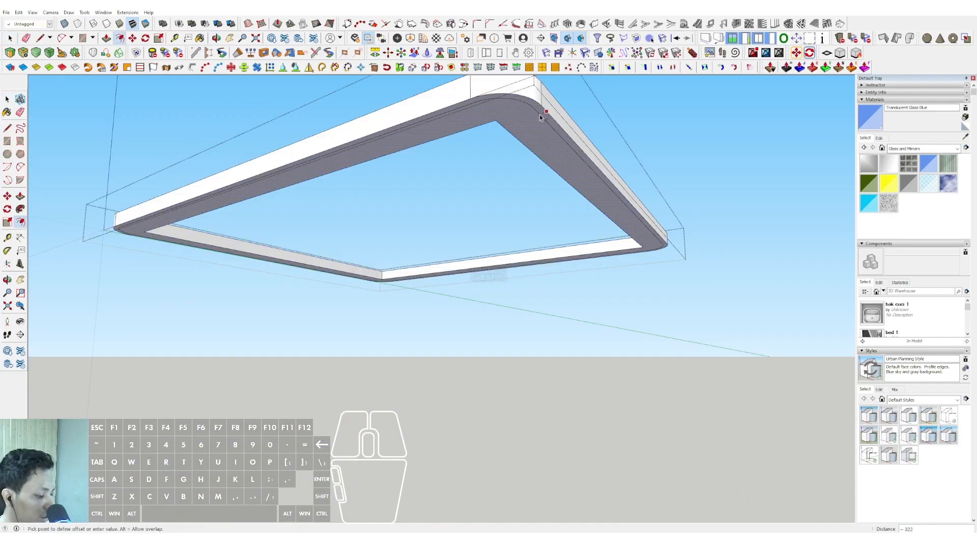
{"action": "scroll", "coordinate": [540, 117], "scroll_direction": "up", "scroll_amount": 3}
{"action": "middle_click_drag", "start_coordinate": [540, 117], "coordinate": [528, 205], "text": "shift"}
Push the narrow border strip on the roof slab's underside up 200 and close the slab.
{"action": "key", "text": "v"}
{"action": "scroll", "coordinate": [529, 206], "scroll_direction": "up", "scroll_amount": 3}
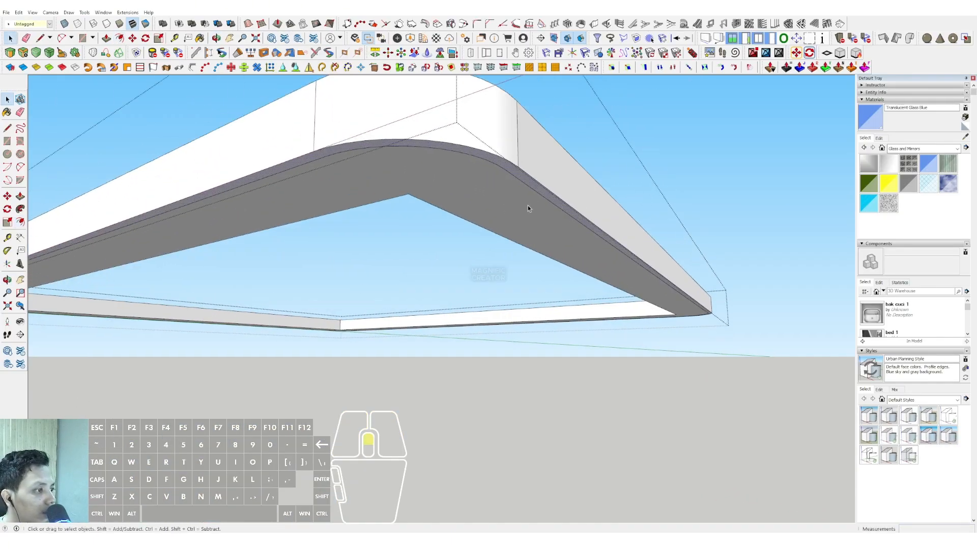
{"action": "left_click", "coordinate": [530, 173]}
{"action": "type", "text": "200"}
{"action": "key", "text": "Return"}
{"action": "key", "text": "space"}
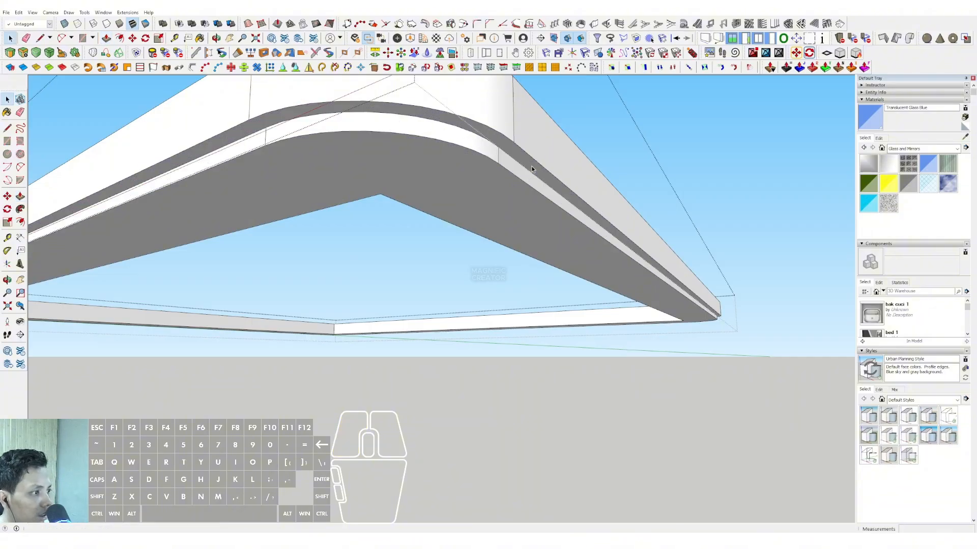
{"action": "scroll", "coordinate": [635, 176], "scroll_direction": "down", "scroll_amount": 3}
{"action": "left_click", "coordinate": [718, 184]}
Draw a small rectangle on the top storey's floor slab, at its outer edge beside the rounded corner.
{"action": "scroll", "coordinate": [521, 204], "scroll_direction": "down", "scroll_amount": 5}
{"action": "middle_click_drag", "start_coordinate": [520, 203], "coordinate": [499, 308]}
{"action": "middle_click_drag", "start_coordinate": [356, 224], "coordinate": [453, 296]}
{"action": "scroll", "coordinate": [349, 266], "scroll_direction": "up", "scroll_amount": 5}
{"action": "middle_click_drag", "start_coordinate": [349, 266], "coordinate": [365, 323]}
{"action": "scroll", "coordinate": [368, 326], "scroll_direction": "up", "scroll_amount": 2}
{"action": "key", "text": "r"}
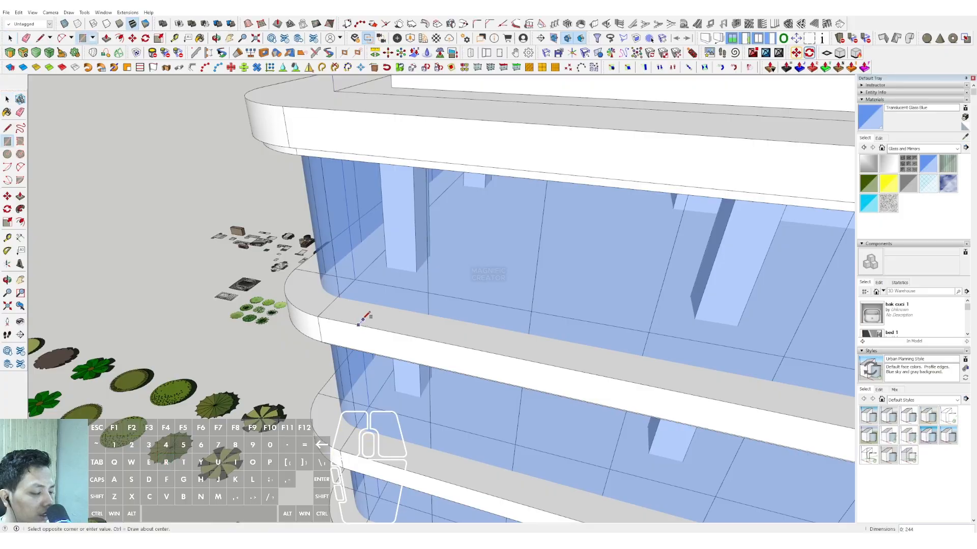
{"action": "scroll", "coordinate": [361, 322], "scroll_direction": "up", "scroll_amount": 2}
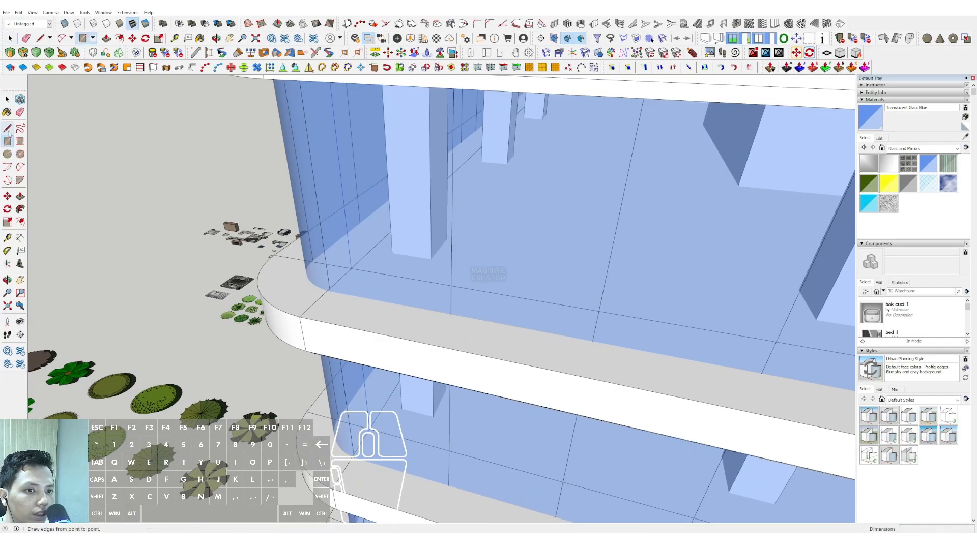
{"action": "scroll", "coordinate": [328, 320], "scroll_direction": "up", "scroll_amount": 1}
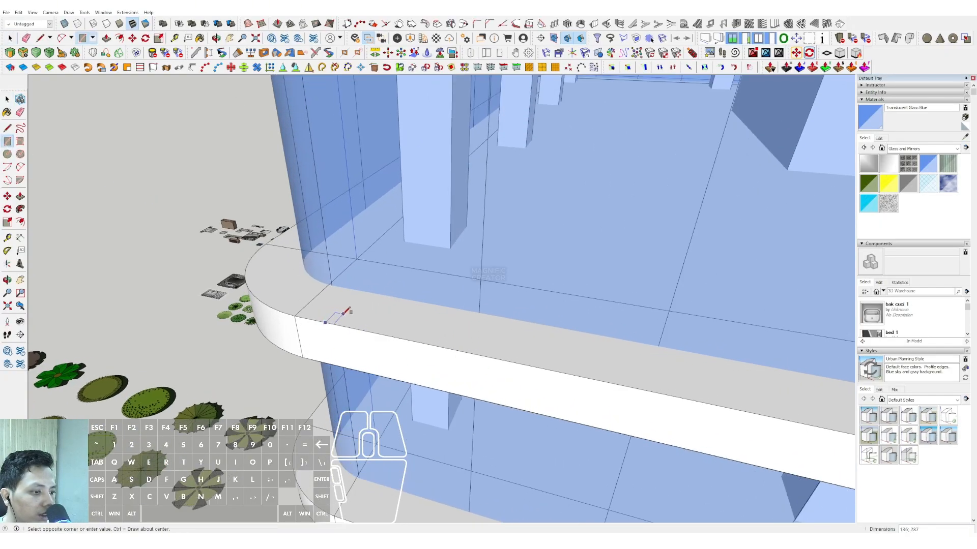
{"action": "left_click", "coordinate": [340, 314]}
Pull the small rectangle up to the underside of the roof slab to form a slender vertical post.
{"action": "key", "text": "space"}
{"action": "middle_click_drag", "start_coordinate": [341, 302], "coordinate": [350, 228]}
{"action": "left_click", "coordinate": [334, 136]}
{"action": "key", "text": "space"}
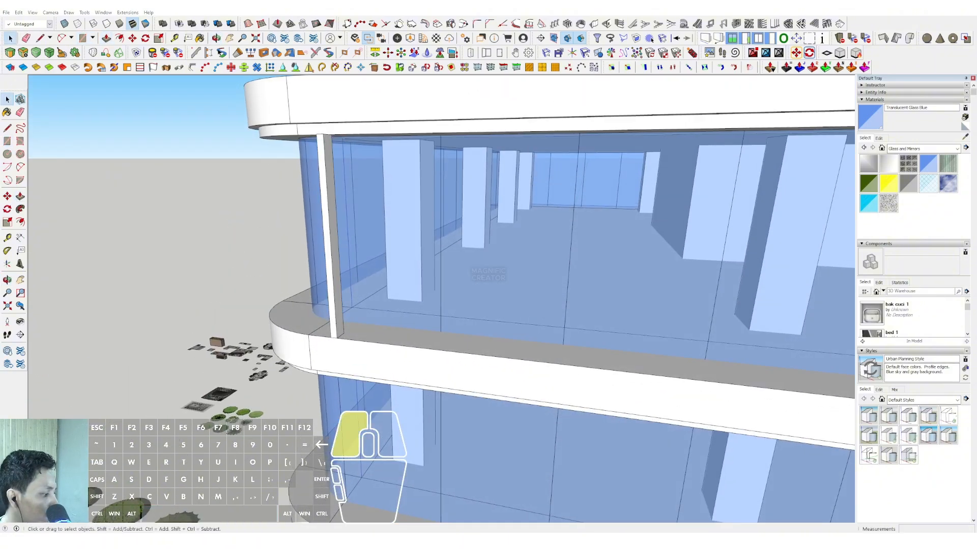
Turn on the Highlight Pen or Mouse option in the screen-highlighter utility.
{"action": "left_click", "coordinate": [879, 540]}
{"action": "right_click", "coordinate": [864, 495]}
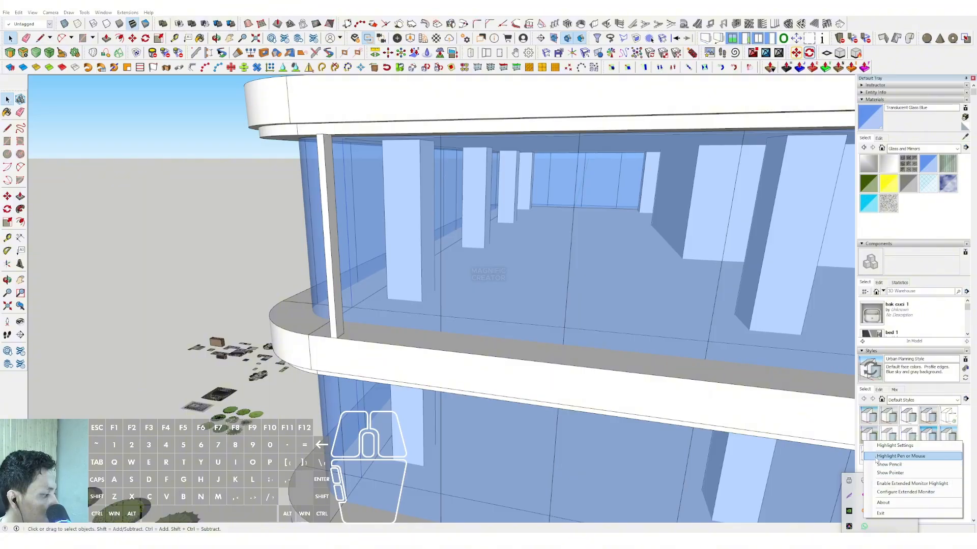
{"action": "left_click", "coordinate": [899, 456]}
{"action": "left_click", "coordinate": [515, 386]}
Select the whole slender post at the slab's rounded corner and make it a group.
{"action": "middle_click_drag", "start_coordinate": [515, 386], "coordinate": [359, 316]}
{"action": "right_click", "coordinate": [358, 317]}
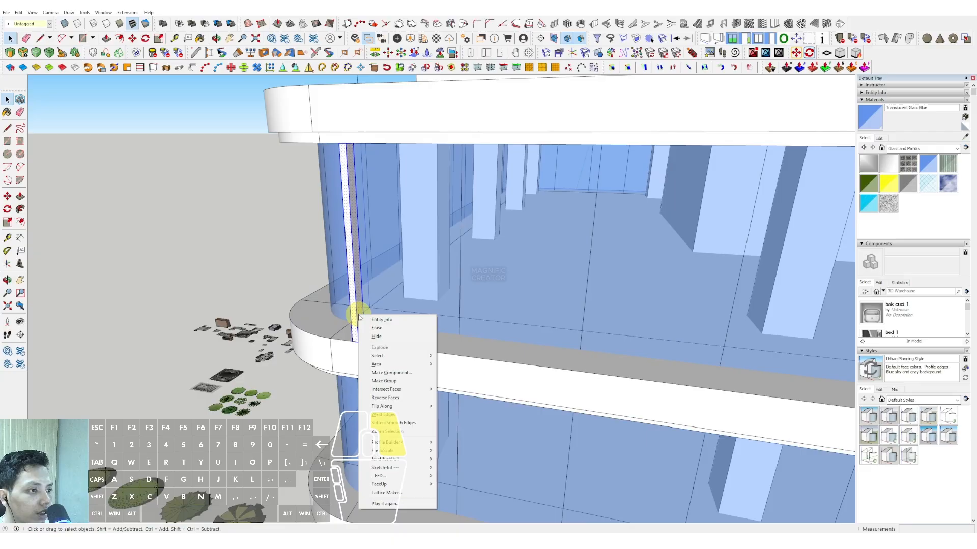
{"action": "left_click", "coordinate": [380, 364]}
{"action": "left_click", "coordinate": [338, 284]}
{"action": "middle_click_drag", "start_coordinate": [338, 283], "coordinate": [362, 355]}
Copy the post repeatedly along the slab edge at uneven spacing to form a set of six posts.
{"action": "key", "text": "m"}
{"action": "left_click", "coordinate": [355, 334]}
{"action": "key", "text": "ctrl"}
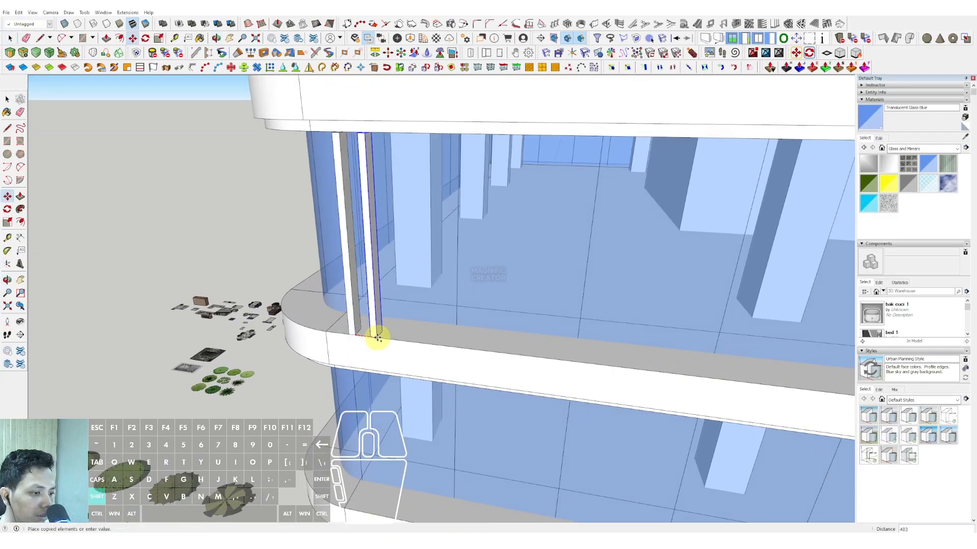
{"action": "left_click_drag", "start_coordinate": [383, 340], "coordinate": [648, 371]}
{"action": "left_click", "coordinate": [450, 348]}
{"action": "key", "text": "ctrl"}
{"action": "middle_click_drag", "start_coordinate": [647, 371], "coordinate": [566, 236]}
{"action": "scroll", "coordinate": [565, 236], "scroll_direction": "up", "scroll_amount": 4}
Select all six posts on the top storey and combine them into one group.
{"action": "left_click", "coordinate": [585, 226], "text": "shift"}
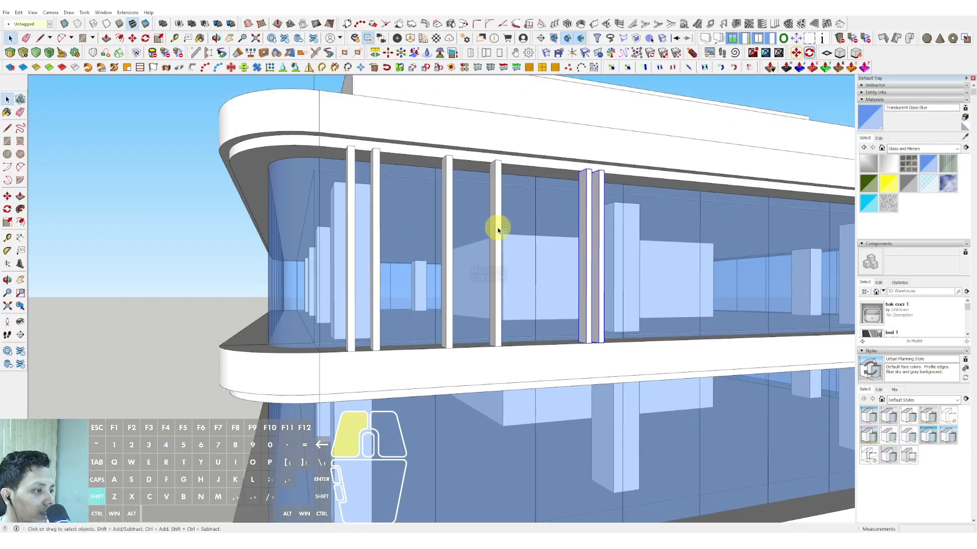
{"action": "left_click", "coordinate": [353, 226], "text": "shift"}
{"action": "right_click", "coordinate": [353, 226]}
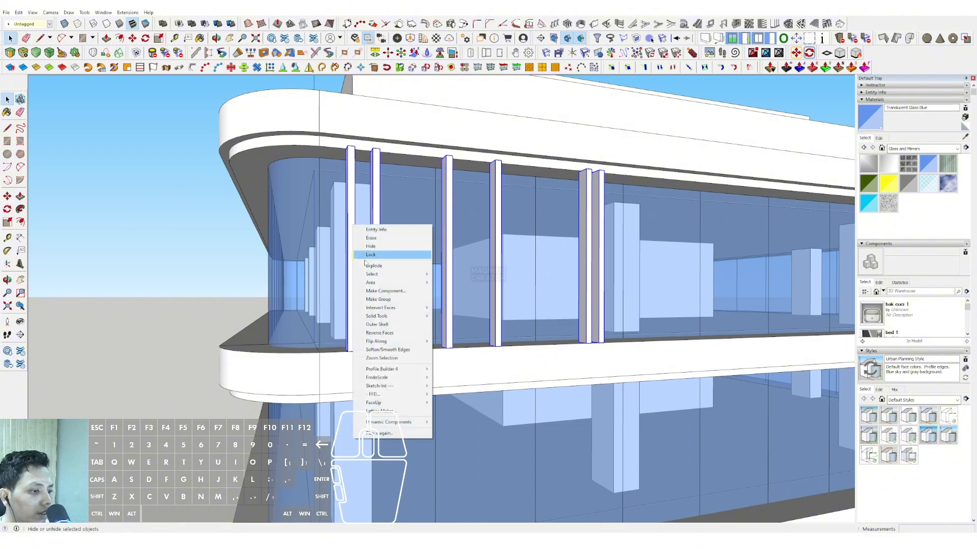
{"action": "left_click", "coordinate": [375, 296]}
Copy the grouped post set three times along the top storey to the far end of the facade.
{"action": "scroll", "coordinate": [376, 292], "scroll_direction": "down", "scroll_amount": 5}
{"action": "middle_click_drag", "start_coordinate": [379, 284], "coordinate": [337, 244]}
{"action": "scroll", "coordinate": [337, 244], "scroll_direction": "up", "scroll_amount": 2}
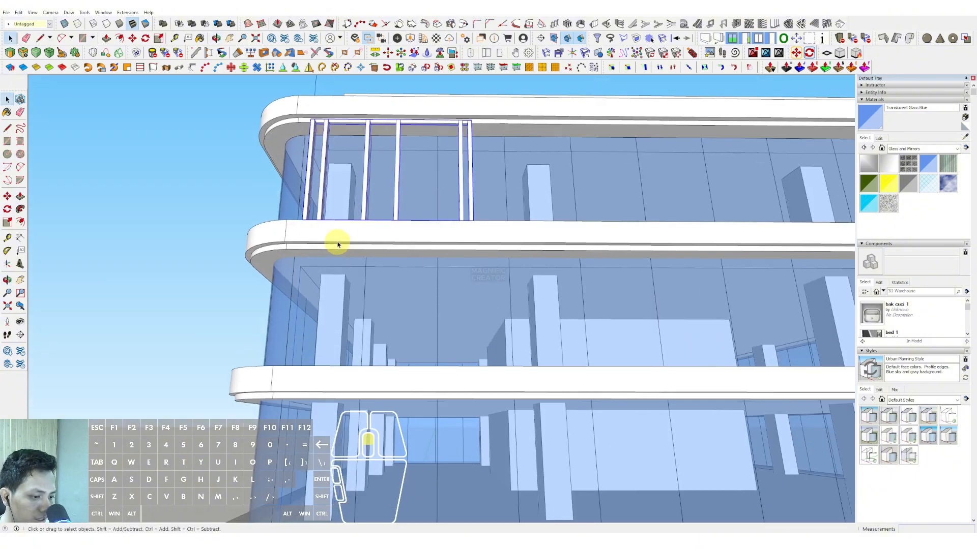
{"action": "left_click", "coordinate": [340, 244]}
{"action": "scroll", "coordinate": [417, 242], "scroll_direction": "down", "scroll_amount": 2}
{"action": "middle_click_drag", "start_coordinate": [425, 242], "coordinate": [377, 241], "text": "shift"}
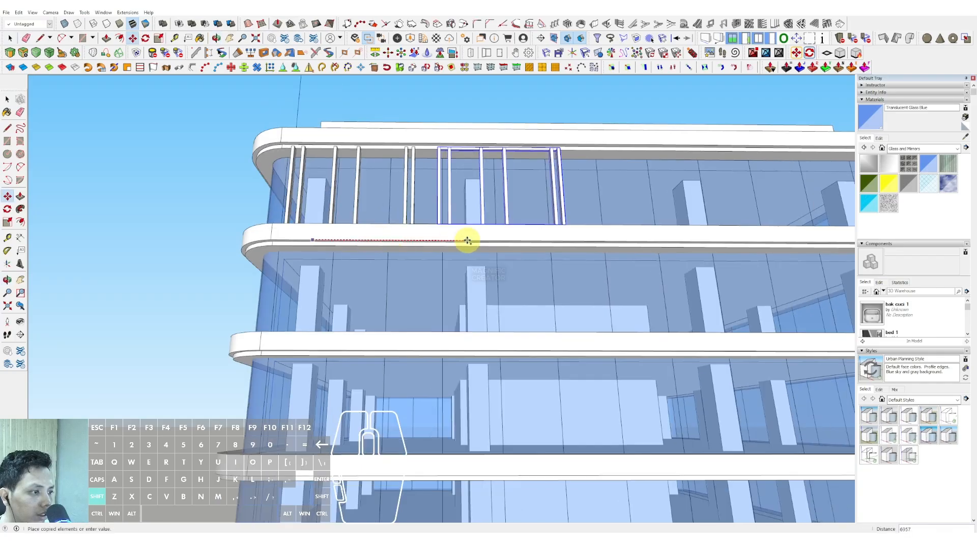
{"action": "scroll", "coordinate": [501, 240], "scroll_direction": "down", "scroll_amount": 2}
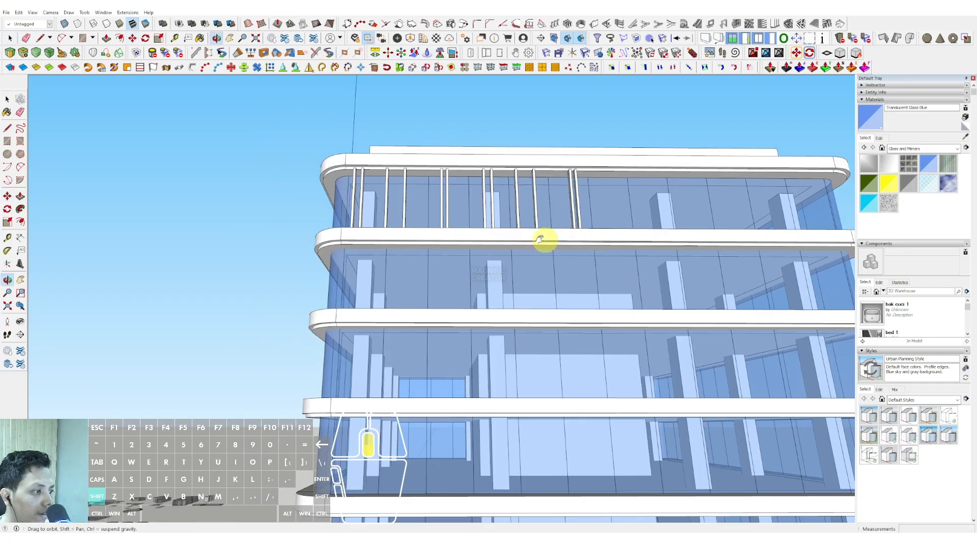
{"action": "middle_click_drag", "start_coordinate": [545, 239], "coordinate": [447, 225], "text": "shift"}
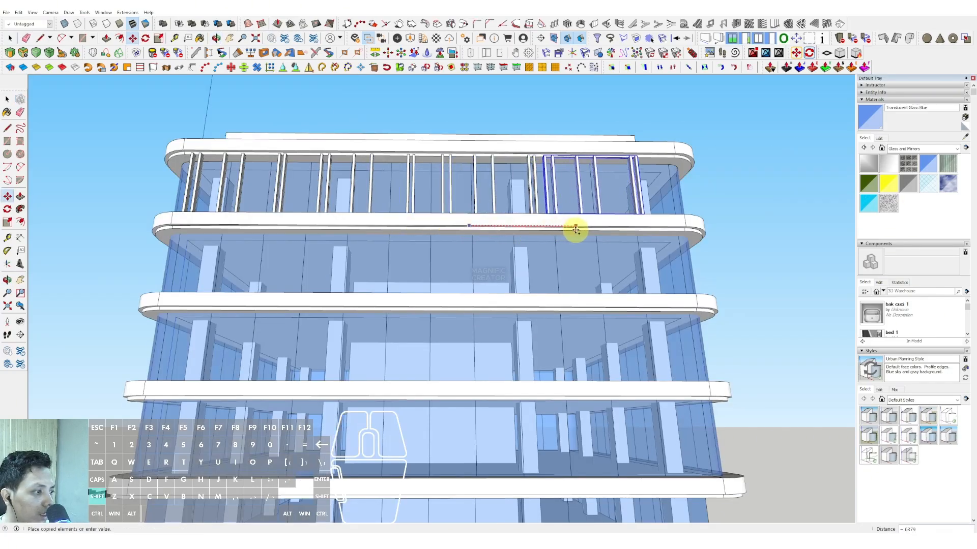
{"action": "scroll", "coordinate": [527, 220], "scroll_direction": "down", "scroll_amount": 2}
{"action": "middle_click_drag", "start_coordinate": [527, 221], "coordinate": [464, 233]}
{"action": "scroll", "coordinate": [558, 266], "scroll_direction": "up", "scroll_amount": 5}
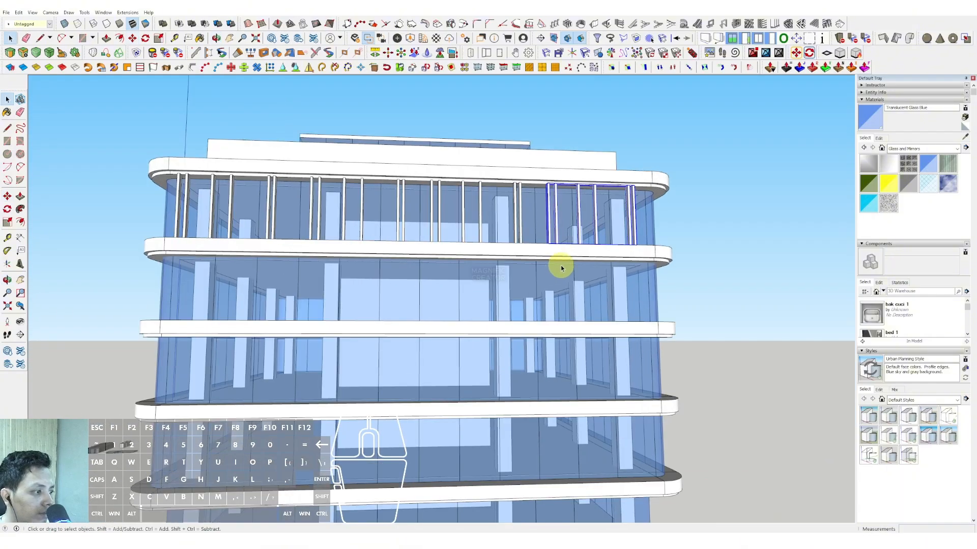
Copy the last post set down to the storey below, shifted sideways from the row above.
{"action": "scroll", "coordinate": [485, 314], "scroll_direction": "down", "scroll_amount": 1}
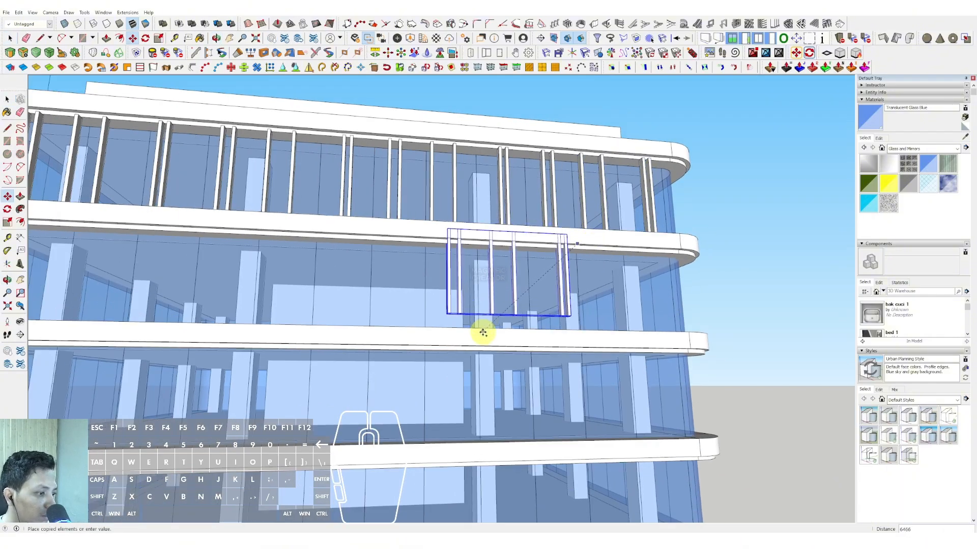
{"action": "middle_click_drag", "start_coordinate": [537, 247], "coordinate": [578, 299]}
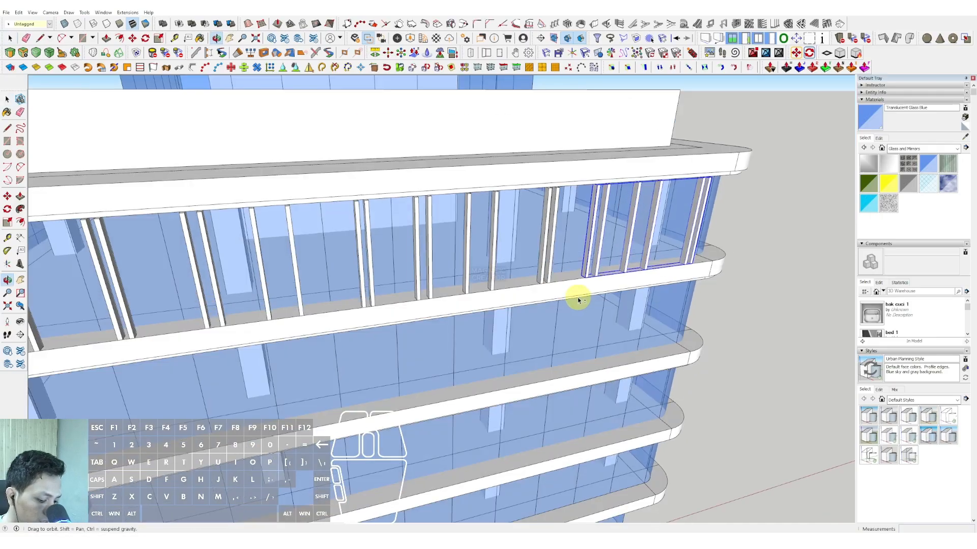
{"action": "left_click", "coordinate": [482, 395]}
{"action": "middle_click_drag", "start_coordinate": [483, 395], "coordinate": [462, 418]}
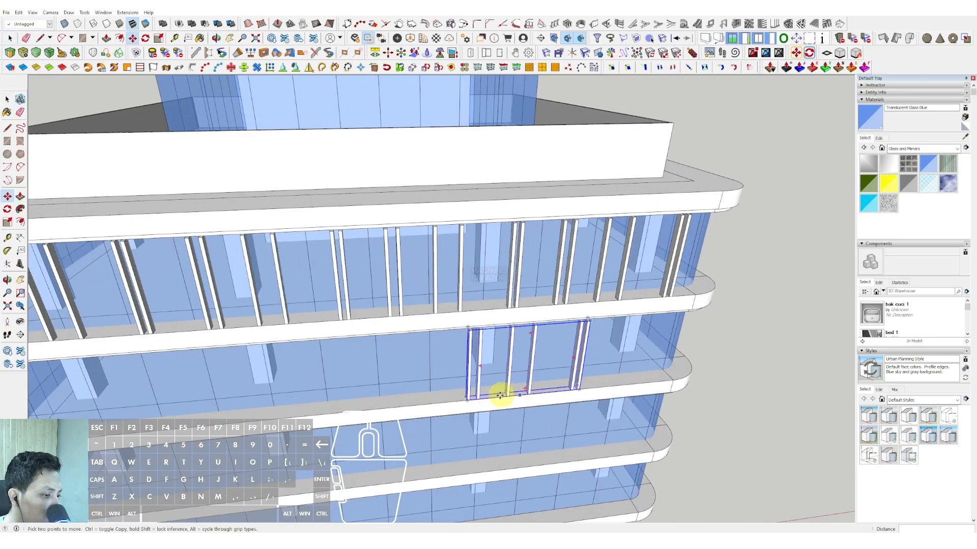
Copy the post set along the second storey from the top in irregular, partly overlapping positions across the facade.
{"action": "left_click", "coordinate": [448, 402]}
{"action": "left_click", "coordinate": [414, 403]}
{"action": "key", "text": "ctrl"}
{"action": "left_click", "coordinate": [414, 404]}
{"action": "middle_click_drag", "start_coordinate": [550, 385], "coordinate": [489, 389], "text": "shift"}
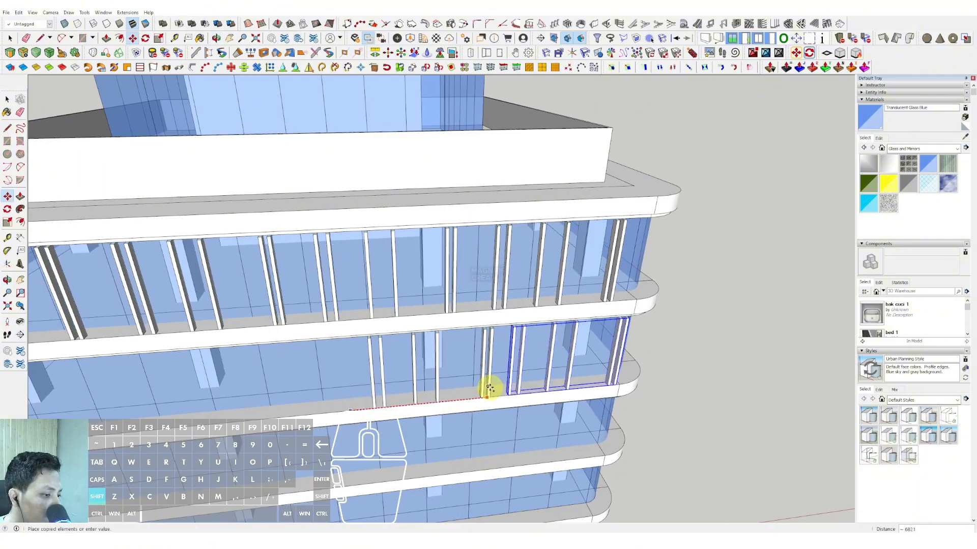
{"action": "left_click", "coordinate": [488, 397]}
{"action": "key", "text": "ctrl"}
{"action": "left_click", "coordinate": [500, 396]}
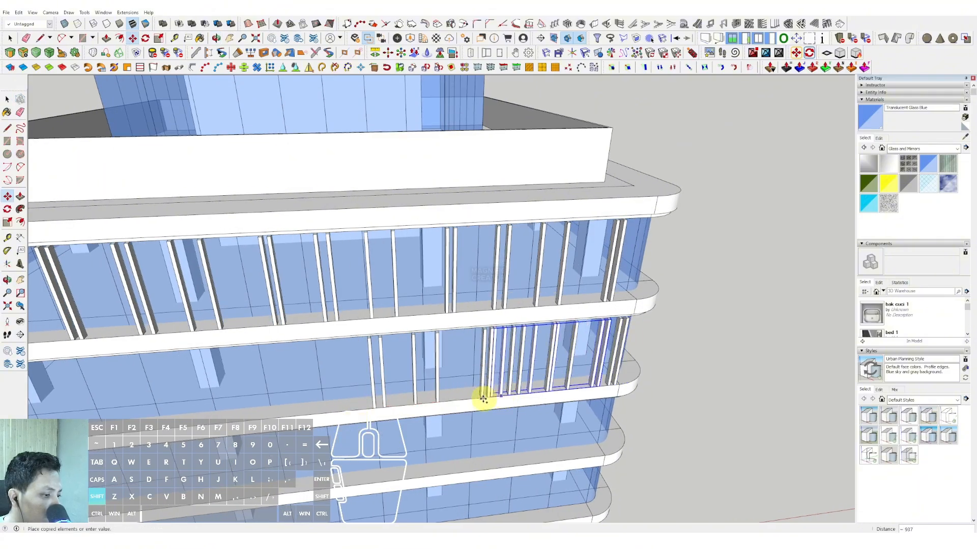
{"action": "scroll", "coordinate": [483, 399], "scroll_direction": "down", "scroll_amount": 5}
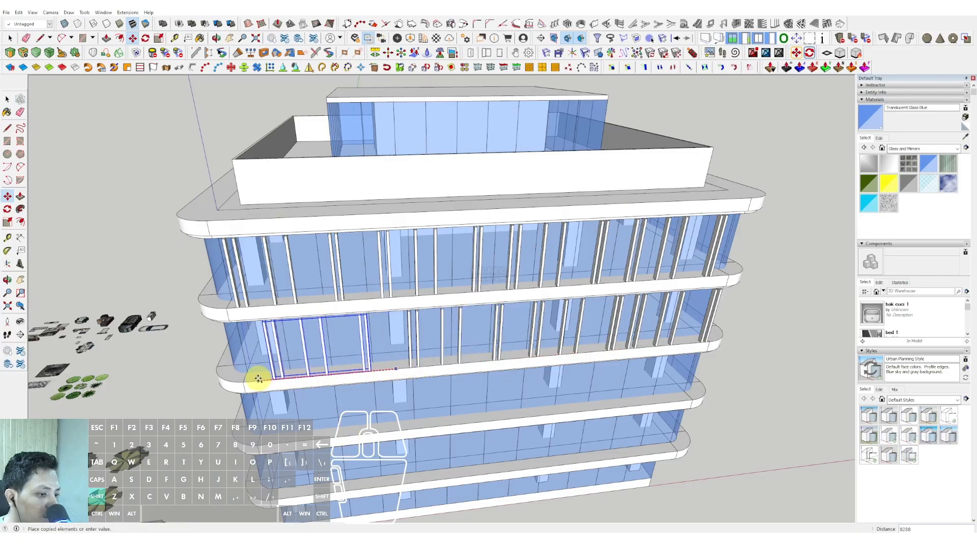
{"action": "middle_click_drag", "start_coordinate": [258, 375], "coordinate": [506, 178]}
{"action": "key", "text": "space"}
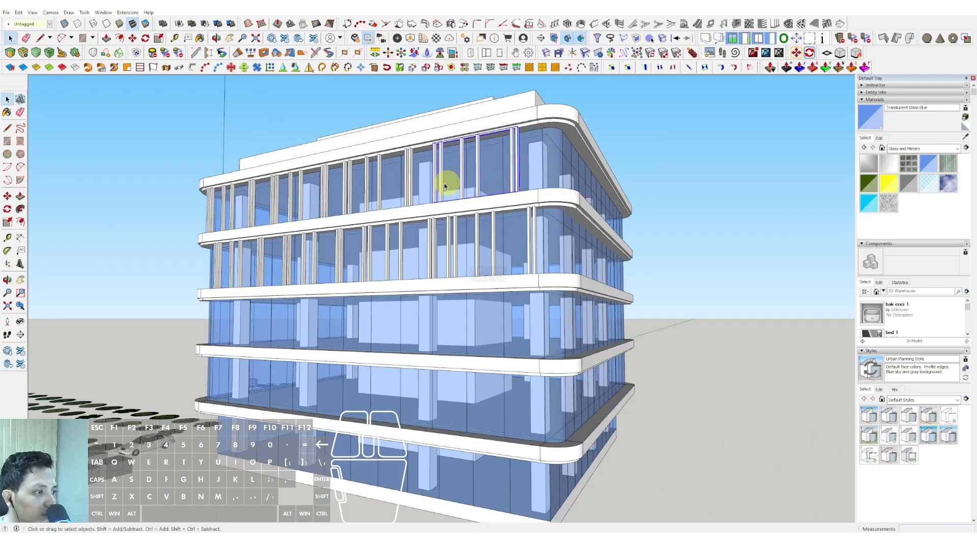
Select all post sets on the top storey and copy them 10000 down onto the third storey from the top.
{"action": "middle_click_drag", "start_coordinate": [413, 178], "coordinate": [319, 205]}
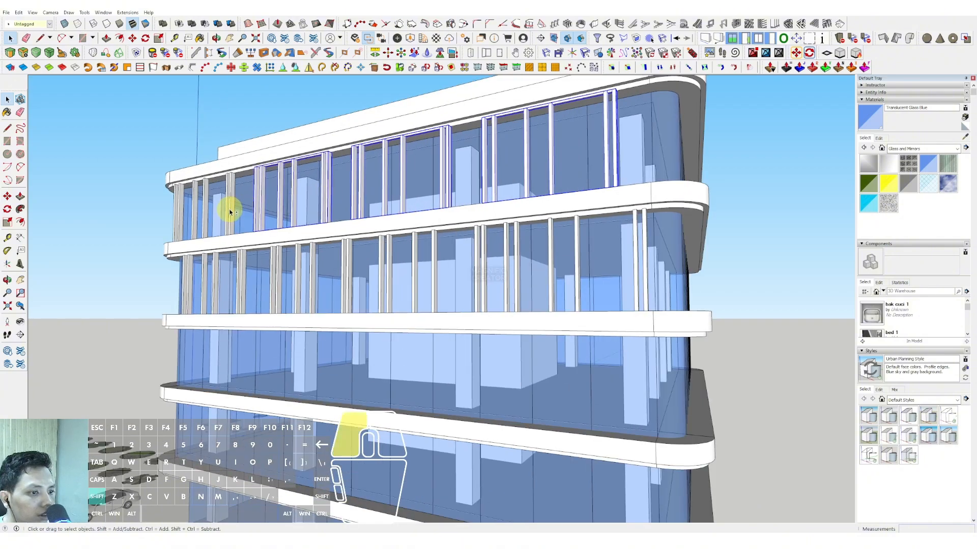
{"action": "middle_click_drag", "start_coordinate": [230, 212], "coordinate": [550, 283]}
{"action": "key", "text": "m"}
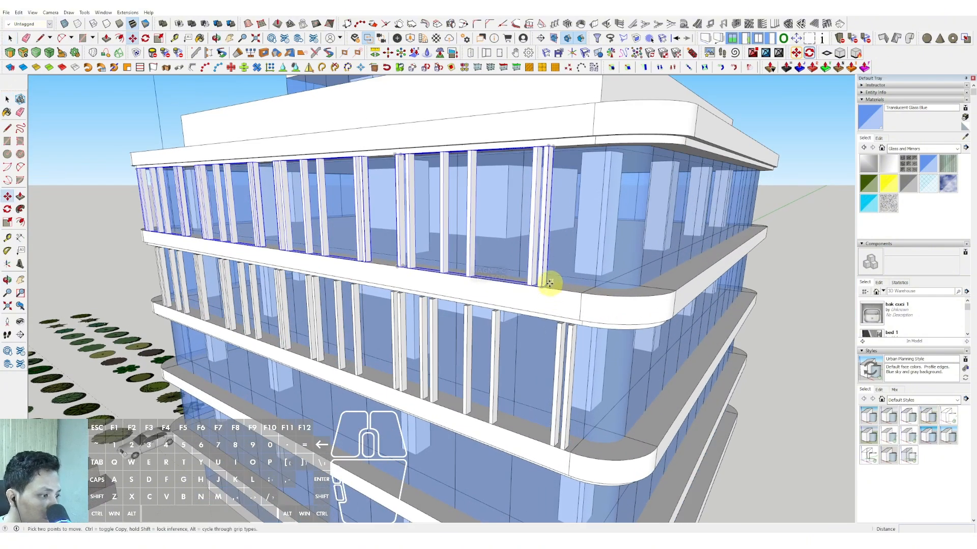
{"action": "scroll", "coordinate": [554, 306], "scroll_direction": "down", "scroll_amount": 1}
{"action": "middle_click_drag", "start_coordinate": [551, 399], "coordinate": [541, 337], "text": "shift"}
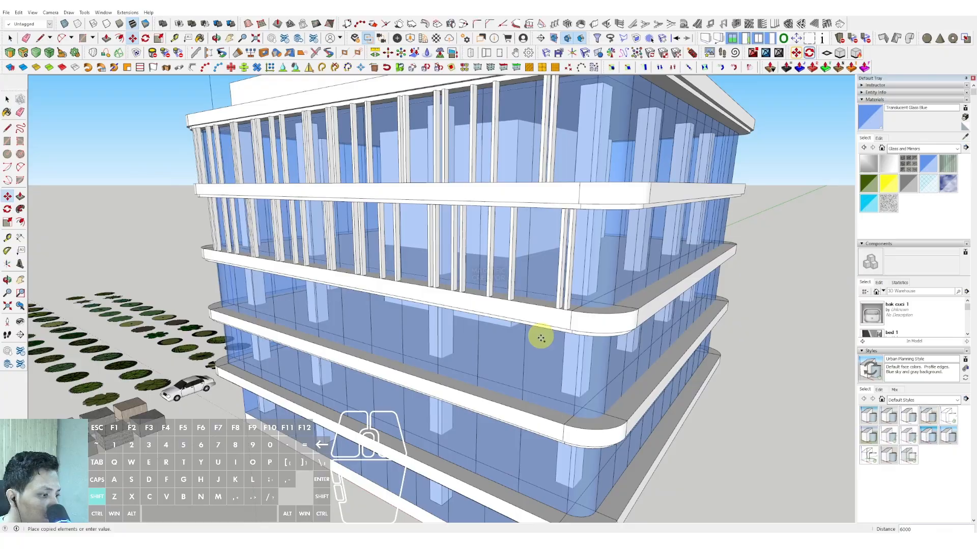
{"action": "left_click", "coordinate": [551, 421], "text": "shift"}
Copy the selected post row a further 5000 down onto the storey above the ground floor.
{"action": "key", "text": "ctrl"}
{"action": "scroll", "coordinate": [547, 420], "scroll_direction": "up", "scroll_amount": 1}
{"action": "left_click", "coordinate": [548, 420]}
{"action": "scroll", "coordinate": [547, 430], "scroll_direction": "down", "scroll_amount": 1}
{"action": "middle_click_drag", "start_coordinate": [547, 429], "coordinate": [550, 298], "text": "shift"}
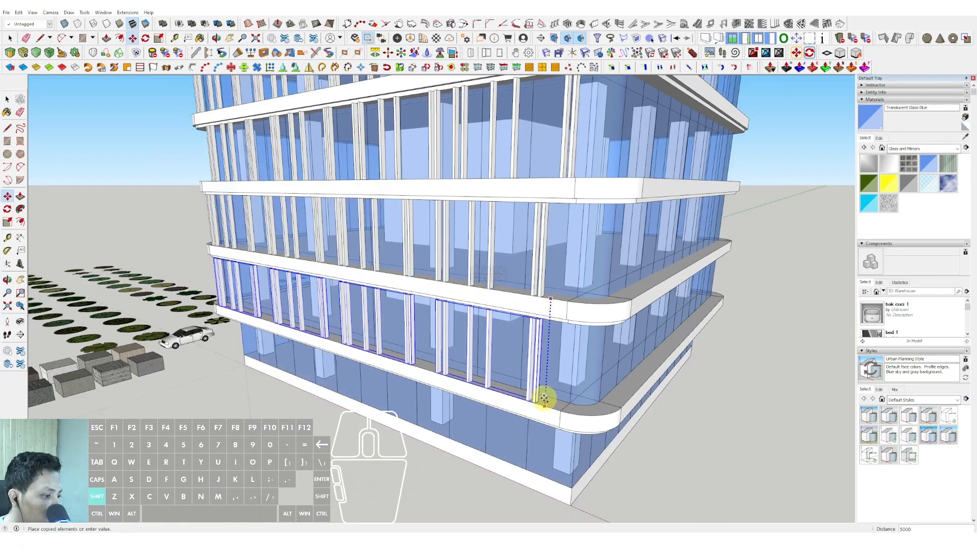
{"action": "scroll", "coordinate": [533, 399], "scroll_direction": "down", "scroll_amount": 3}
{"action": "middle_click_drag", "start_coordinate": [534, 399], "coordinate": [649, 280]}
{"action": "key", "text": "space"}
Select every post set on all four upper storeys of the facade and combine them into one group.
{"action": "middle_click_drag", "start_coordinate": [501, 260], "coordinate": [583, 283]}
{"action": "scroll", "coordinate": [502, 291], "scroll_direction": "up", "scroll_amount": 2}
{"action": "middle_click_drag", "start_coordinate": [508, 292], "coordinate": [600, 295]}
{"action": "scroll", "coordinate": [601, 295], "scroll_direction": "up", "scroll_amount": 2}
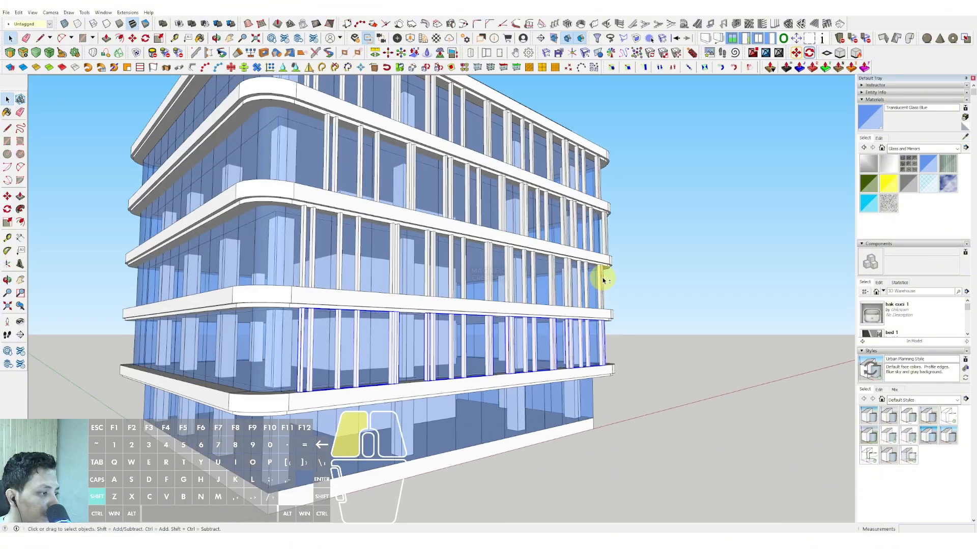
{"action": "scroll", "coordinate": [489, 266], "scroll_direction": "up", "scroll_amount": 2}
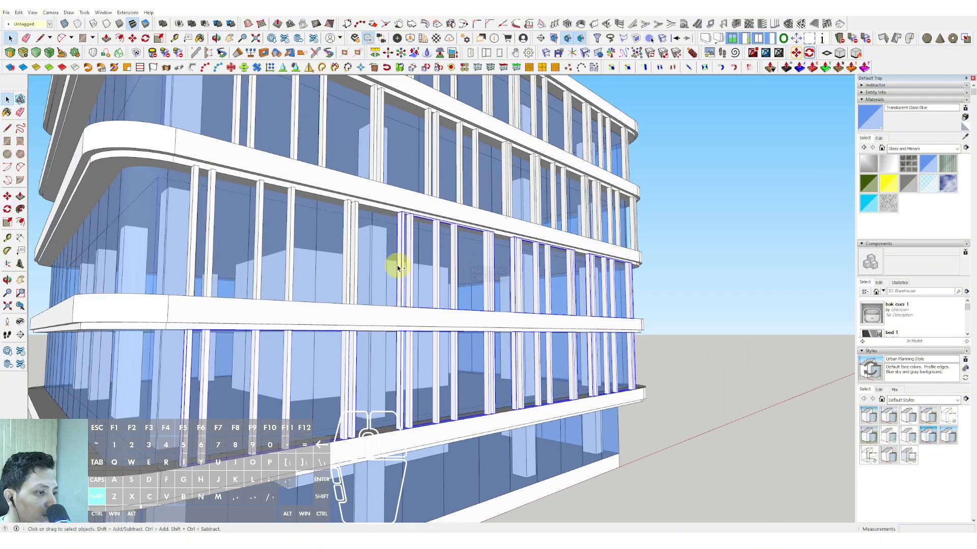
{"action": "scroll", "coordinate": [276, 230], "scroll_direction": "down", "scroll_amount": 3}
{"action": "scroll", "coordinate": [384, 218], "scroll_direction": "up", "scroll_amount": 3}
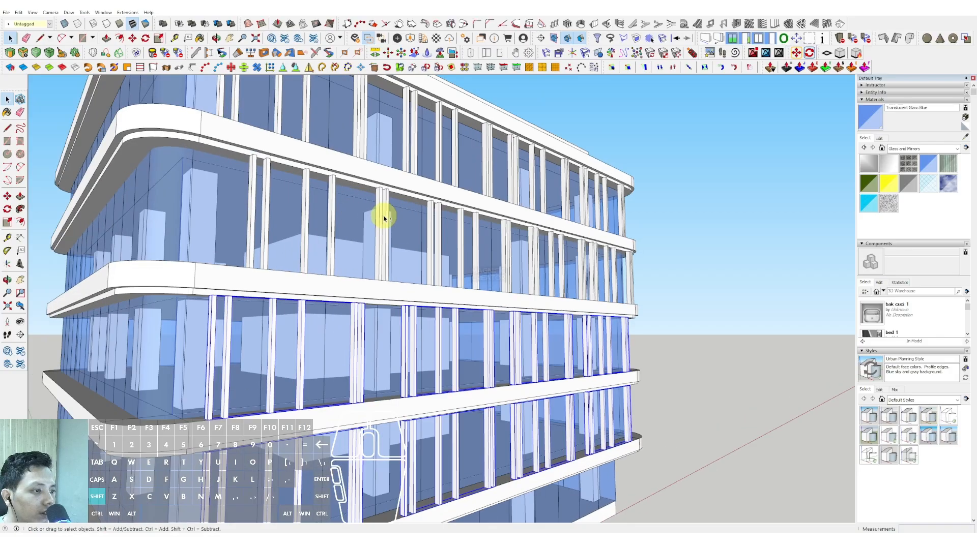
{"action": "middle_click_drag", "start_coordinate": [599, 258], "coordinate": [514, 265], "text": "shift"}
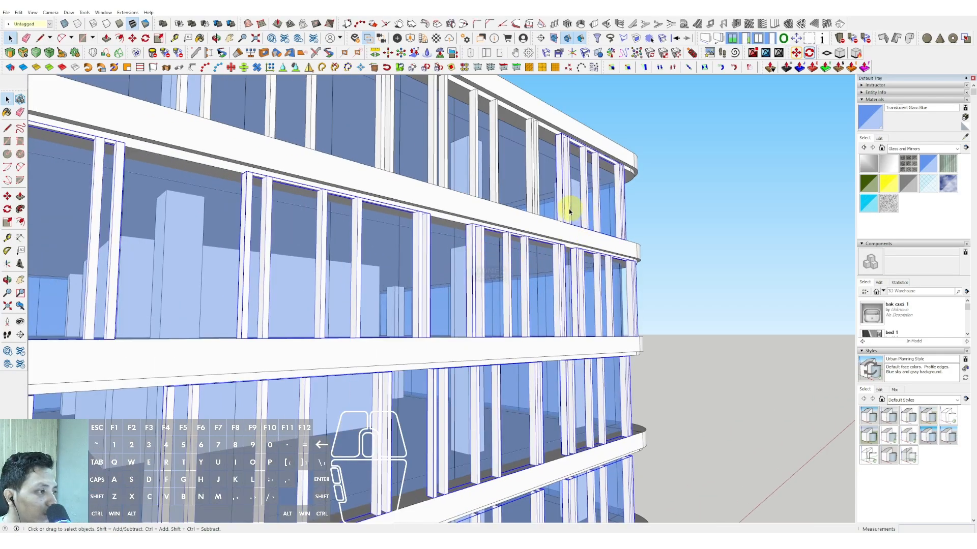
{"action": "middle_click_drag", "start_coordinate": [569, 212], "coordinate": [539, 235], "text": "shift"}
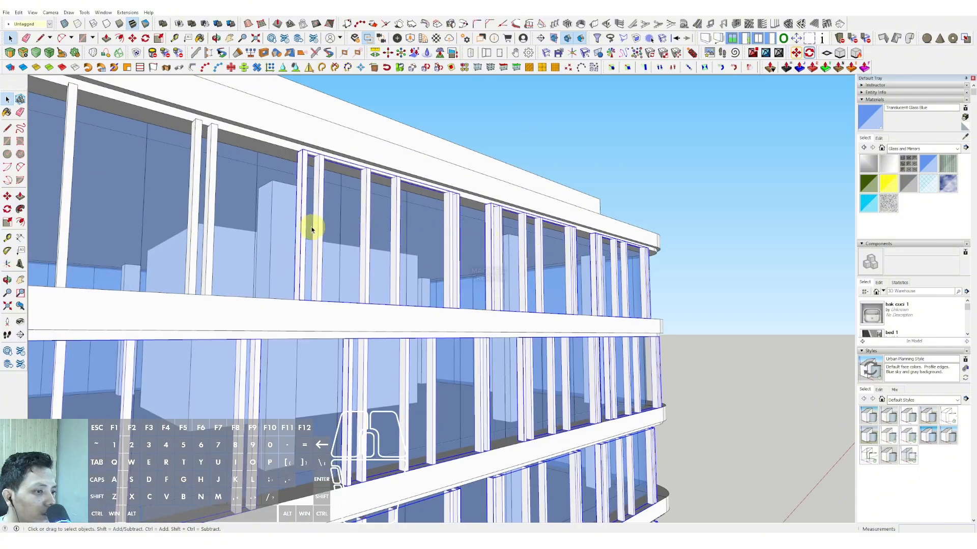
{"action": "scroll", "coordinate": [387, 239], "scroll_direction": "down", "scroll_amount": 10}
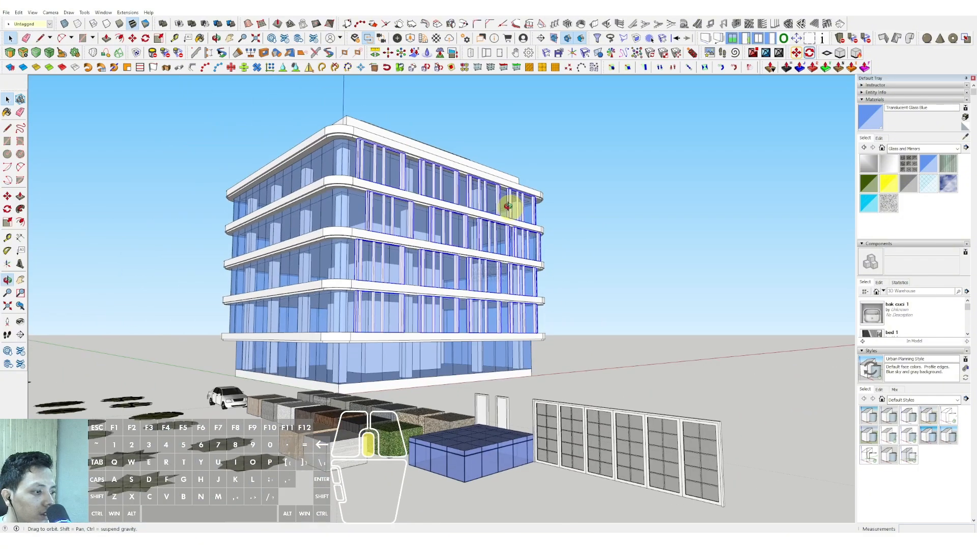
{"action": "middle_click_drag", "start_coordinate": [508, 207], "coordinate": [252, 279]}
{"action": "scroll", "coordinate": [497, 272], "scroll_direction": "up", "scroll_amount": 3}
{"action": "middle_click_drag", "start_coordinate": [497, 273], "coordinate": [371, 382]}
{"action": "scroll", "coordinate": [446, 324], "scroll_direction": "up", "scroll_amount": 6}
{"action": "right_click", "coordinate": [437, 321]}
{"action": "left_click", "coordinate": [461, 396]}
Copy the grouped facade posts sideways along the facade, clear of the building's corner.
{"action": "scroll", "coordinate": [391, 306], "scroll_direction": "down", "scroll_amount": 3}
{"action": "scroll", "coordinate": [422, 375], "scroll_direction": "up", "scroll_amount": 4}
{"action": "key", "text": "m"}
{"action": "scroll", "coordinate": [371, 382], "scroll_direction": "up", "scroll_amount": 2}
{"action": "key", "text": "ctrl"}
{"action": "left_click", "coordinate": [360, 380]}
{"action": "scroll", "coordinate": [360, 380], "scroll_direction": "down", "scroll_amount": 2}
{"action": "scroll", "coordinate": [388, 377], "scroll_direction": "down", "scroll_amount": 2}
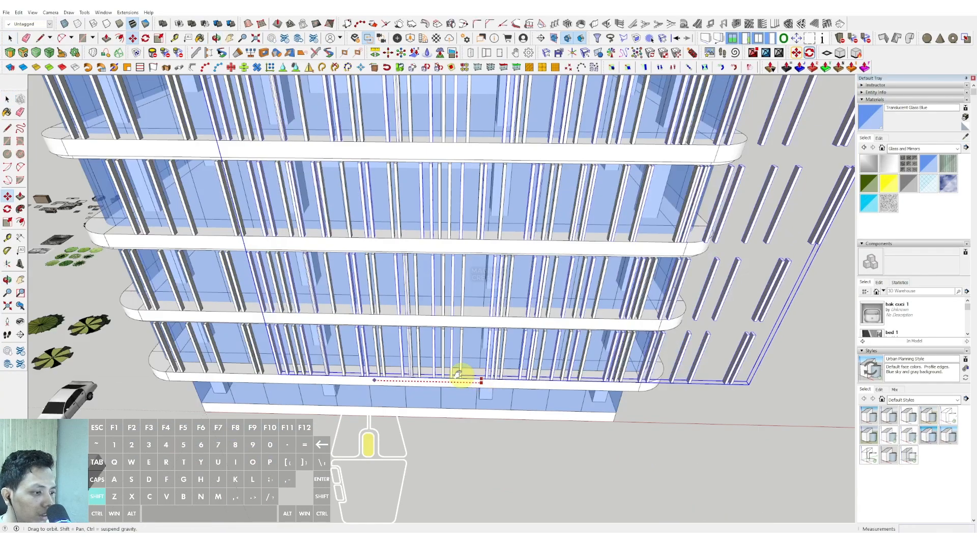
{"action": "scroll", "coordinate": [462, 375], "scroll_direction": "up", "scroll_amount": 4}
{"action": "left_click", "coordinate": [579, 362]}
Rotate the copied post group 90 degrees so it runs parallel to the adjoining side facade.
{"action": "scroll", "coordinate": [579, 361], "scroll_direction": "up", "scroll_amount": 3}
{"action": "middle_click_drag", "start_coordinate": [579, 362], "coordinate": [549, 364]}
{"action": "middle_click_drag", "start_coordinate": [549, 364], "coordinate": [536, 382], "text": "shift"}
{"action": "key", "text": "q"}
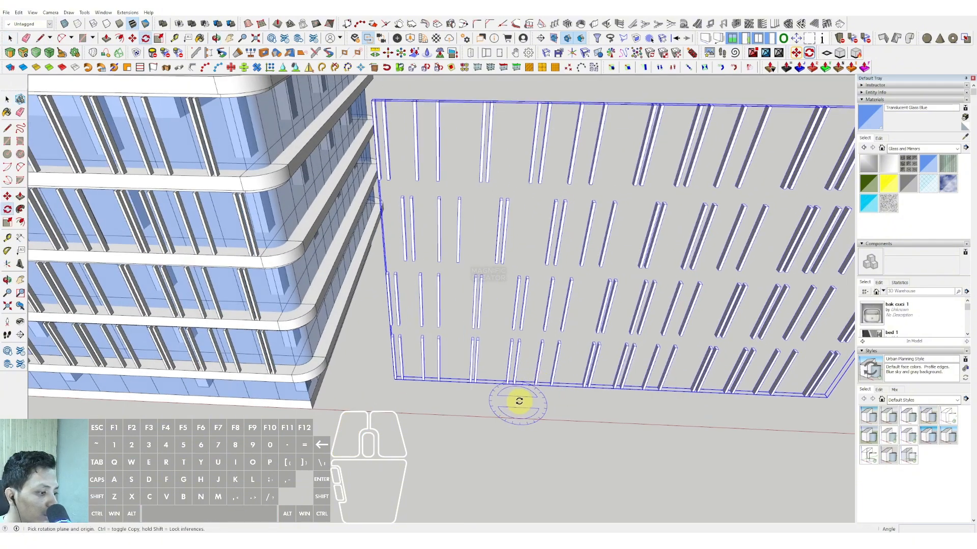
{"action": "left_click", "coordinate": [518, 402]}
{"action": "left_click", "coordinate": [546, 403]}
{"action": "type", "text": "90"}
{"action": "key", "text": "Return"}
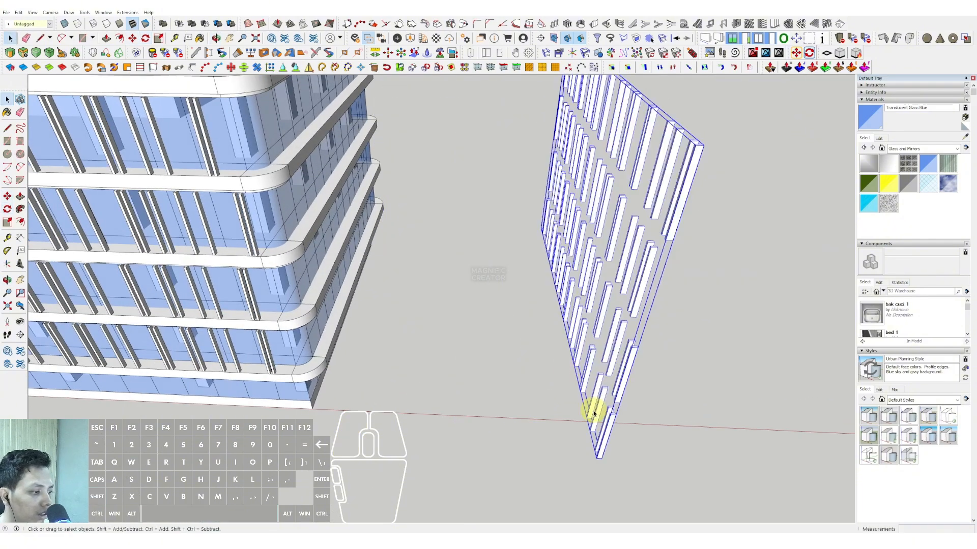
Move the rotated post group against the side facade, starting at the rounded building corner.
{"action": "middle_click_drag", "start_coordinate": [593, 413], "coordinate": [557, 408]}
{"action": "left_click", "coordinate": [563, 466]}
{"action": "scroll", "coordinate": [342, 311], "scroll_direction": "up", "scroll_amount": 5}
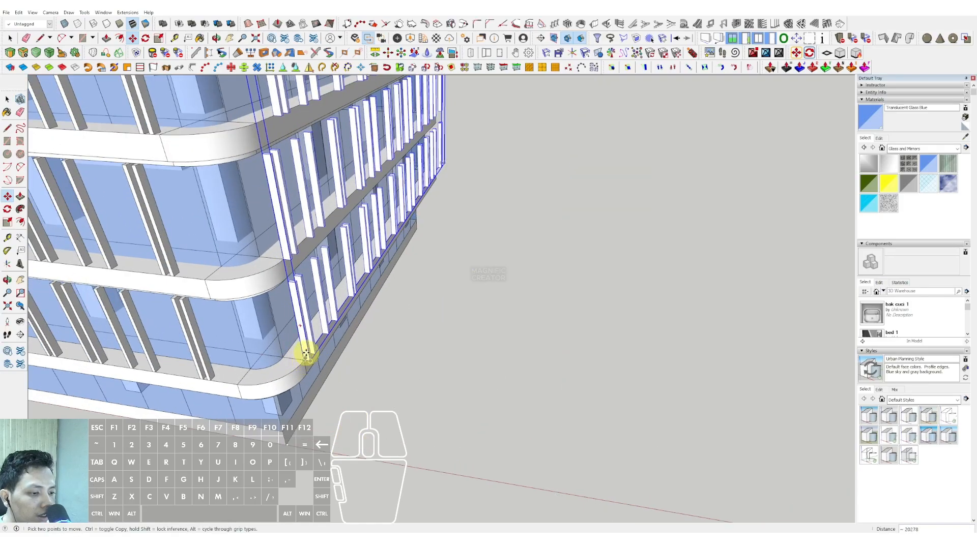
Fine-tune the post group's position so the posts sit between the side facade's slabs and are shifted along its length.
{"action": "scroll", "coordinate": [306, 355], "scroll_direction": "down", "scroll_amount": 3}
{"action": "middle_click_drag", "start_coordinate": [311, 356], "coordinate": [351, 331]}
{"action": "scroll", "coordinate": [426, 392], "scroll_direction": "up", "scroll_amount": 5}
{"action": "left_click", "coordinate": [441, 413]}
{"action": "left_click", "coordinate": [414, 402]}
{"action": "scroll", "coordinate": [413, 401], "scroll_direction": "down", "scroll_amount": 4}
{"action": "middle_click_drag", "start_coordinate": [414, 305], "coordinate": [439, 292]}
{"action": "scroll", "coordinate": [445, 240], "scroll_direction": "up", "scroll_amount": 4}
{"action": "left_click", "coordinate": [445, 240]}
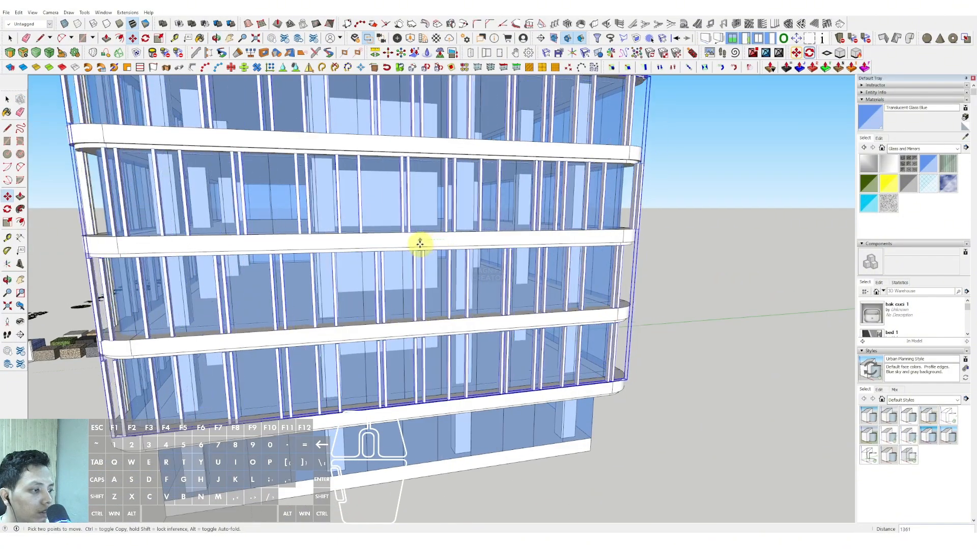
{"action": "key", "text": "shift"}
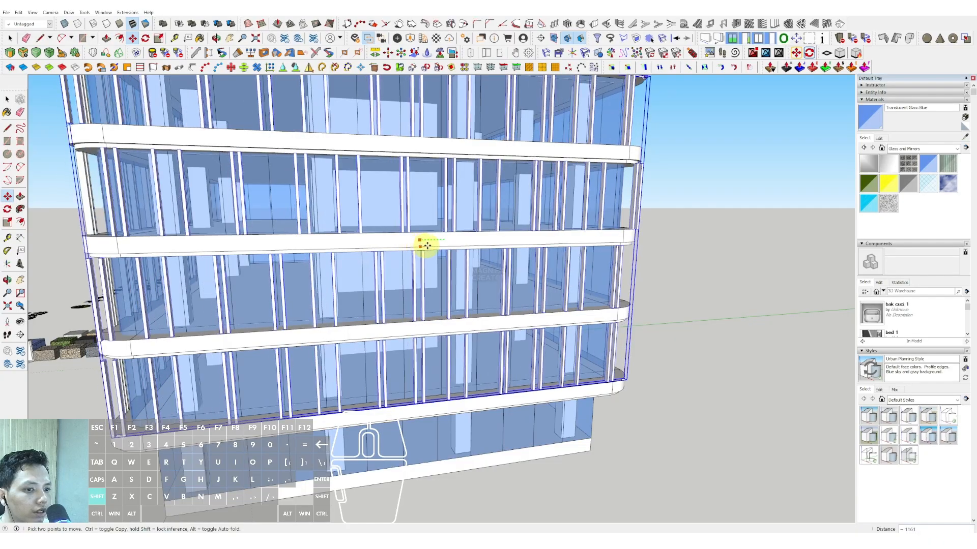
{"action": "left_click", "coordinate": [436, 245]}
{"action": "key", "text": "space"}
Inside the side facade group, explode the end post set on the second storey from the top and delete its overhanging post.
{"action": "scroll", "coordinate": [437, 247], "scroll_direction": "down", "scroll_amount": 3}
{"action": "middle_click_drag", "start_coordinate": [438, 248], "coordinate": [469, 242]}
{"action": "scroll", "coordinate": [591, 209], "scroll_direction": "up", "scroll_amount": 2}
{"action": "left_click", "coordinate": [593, 210]}
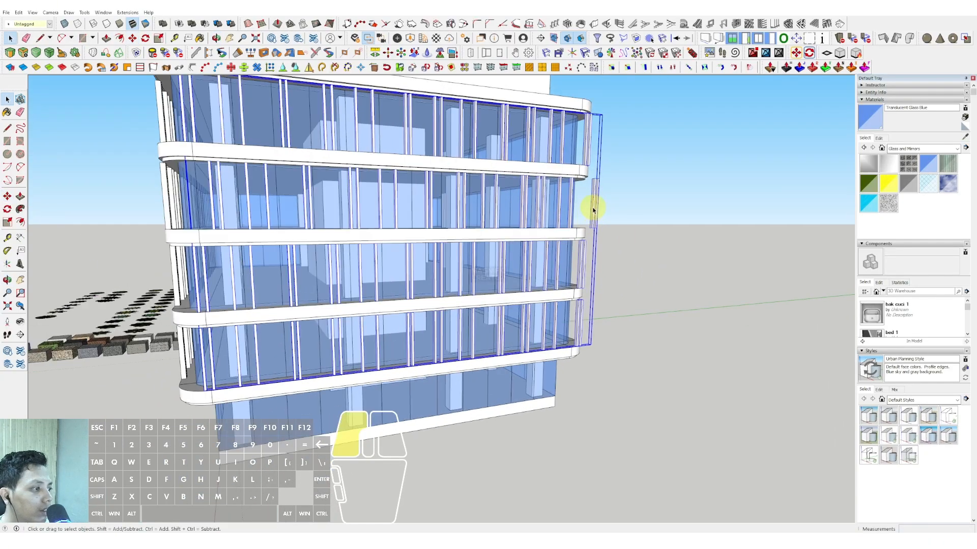
{"action": "double_click", "coordinate": [593, 210]}
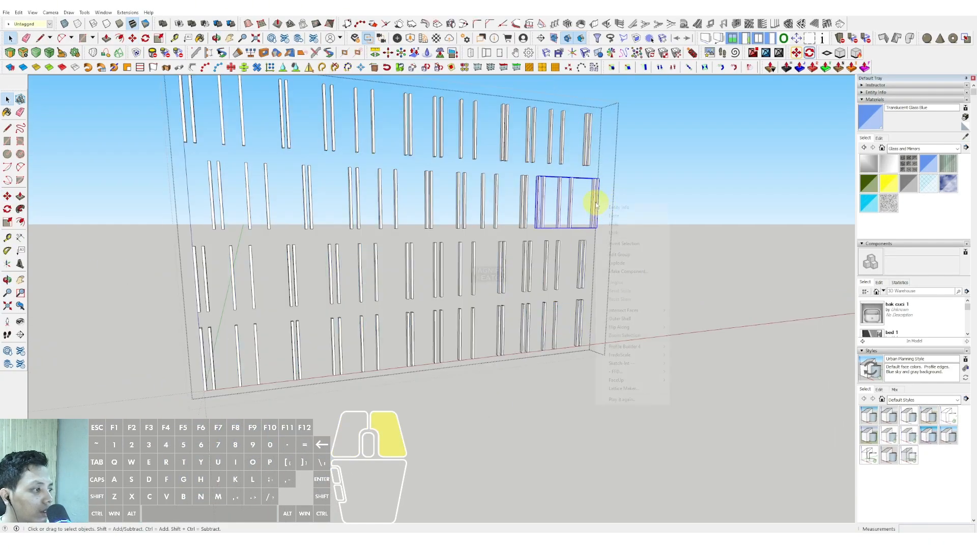
{"action": "left_click", "coordinate": [617, 264]}
{"action": "left_click", "coordinate": [596, 204]}
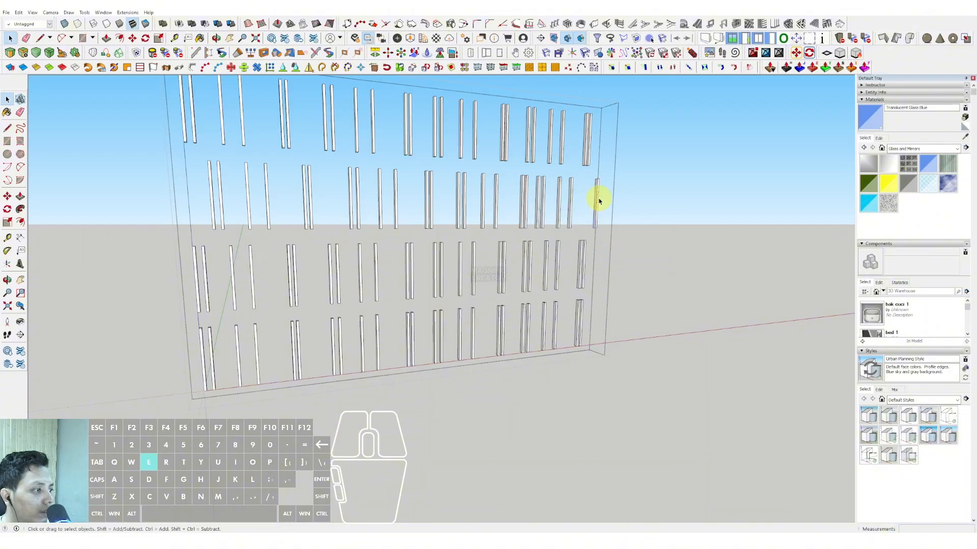
{"action": "left_click", "coordinate": [656, 201]}
Explode the side facade group and the end post sets on the other three storeys, and delete their overhanging end posts.
{"action": "middle_click_drag", "start_coordinate": [657, 201], "coordinate": [617, 248]}
{"action": "scroll", "coordinate": [617, 247], "scroll_direction": "up", "scroll_amount": 3}
{"action": "right_click", "coordinate": [612, 239]}
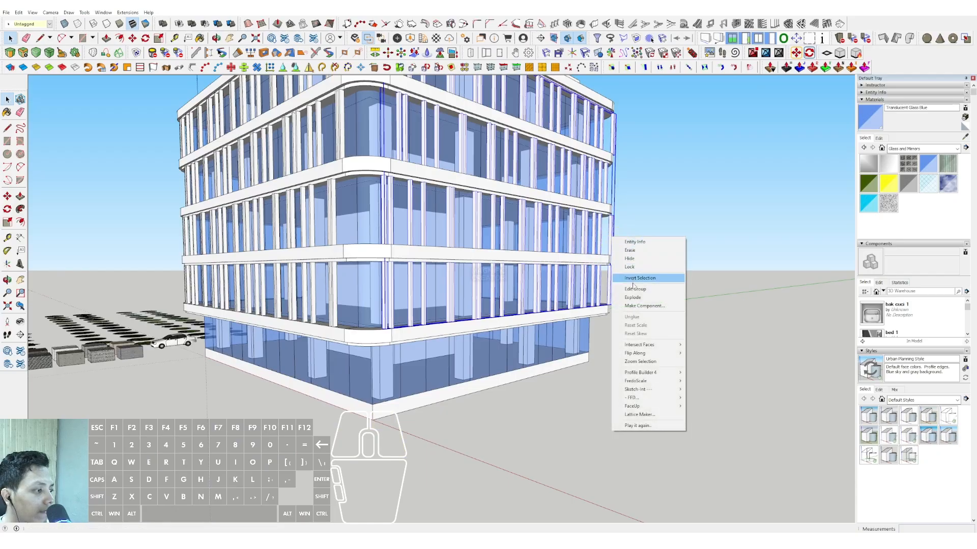
{"action": "left_click", "coordinate": [632, 296]}
{"action": "left_click", "coordinate": [613, 239]}
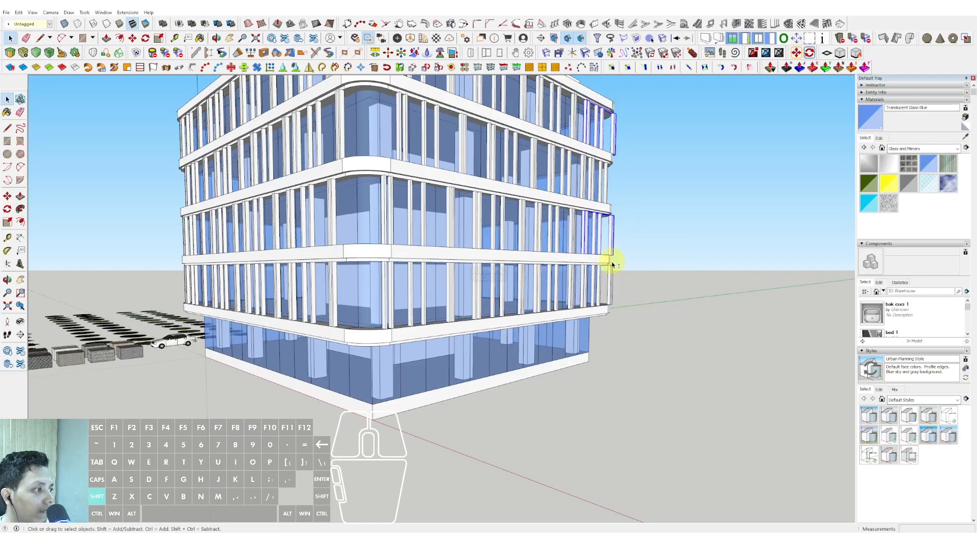
{"action": "right_click", "coordinate": [610, 286]}
{"action": "left_click", "coordinate": [631, 326]}
{"action": "left_click", "coordinate": [612, 286]}
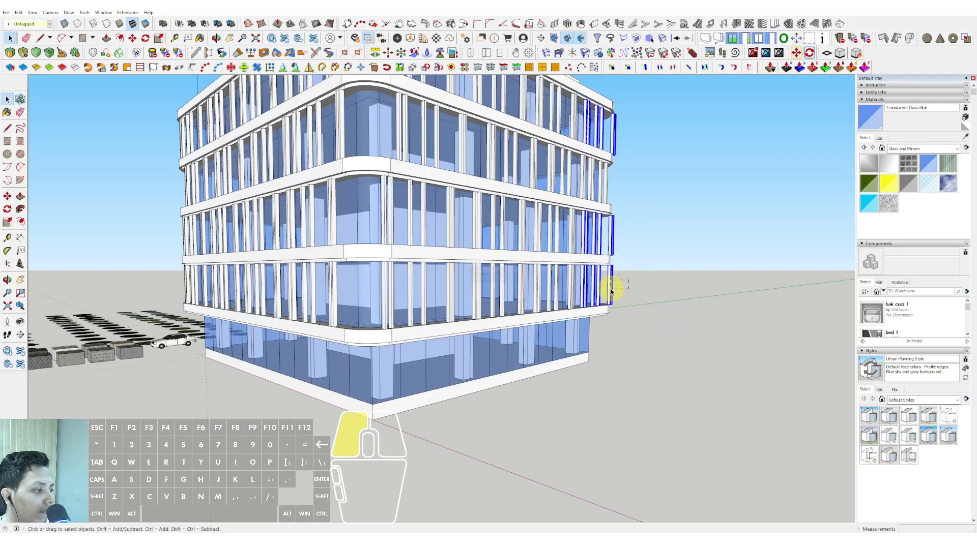
{"action": "key", "text": "shift+e"}
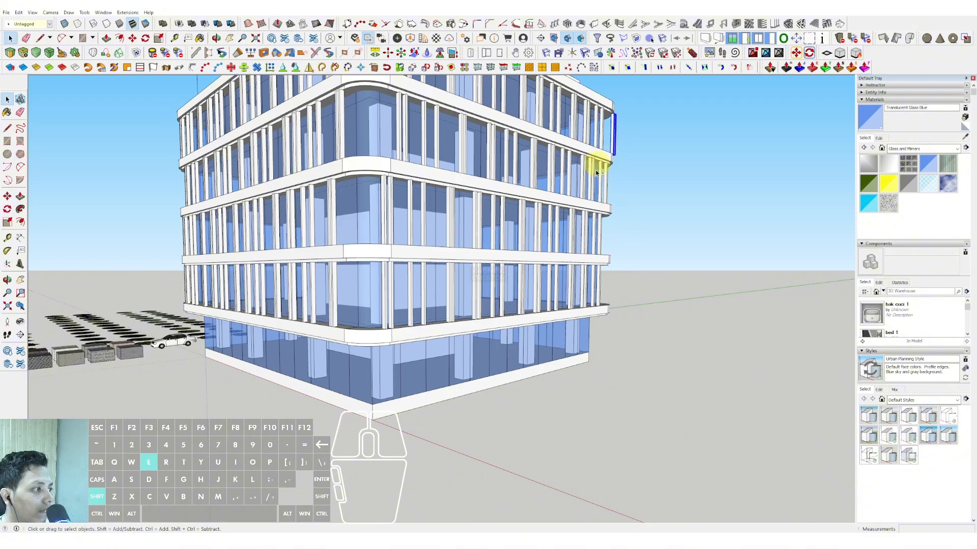
Paint the facade posts dark red with Color A08 from the Colors collection, editing a single post so all follow.
{"action": "scroll", "coordinate": [596, 172], "scroll_direction": "down", "scroll_amount": 5}
{"action": "middle_click_drag", "start_coordinate": [396, 220], "coordinate": [612, 221]}
{"action": "scroll", "coordinate": [525, 237], "scroll_direction": "up", "scroll_amount": 2}
{"action": "middle_click_drag", "start_coordinate": [497, 242], "coordinate": [362, 238]}
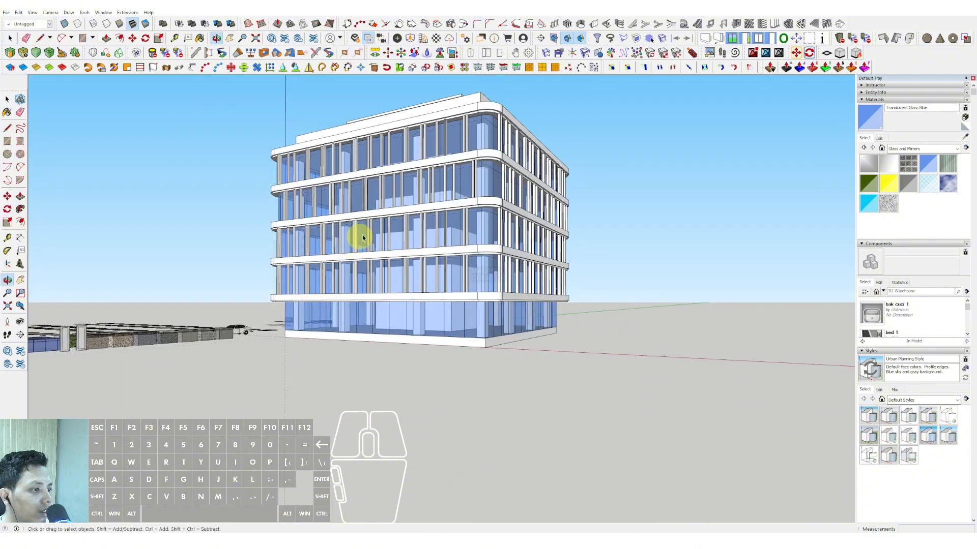
{"action": "scroll", "coordinate": [480, 271], "scroll_direction": "up", "scroll_amount": 2}
{"action": "left_click", "coordinate": [956, 150]}
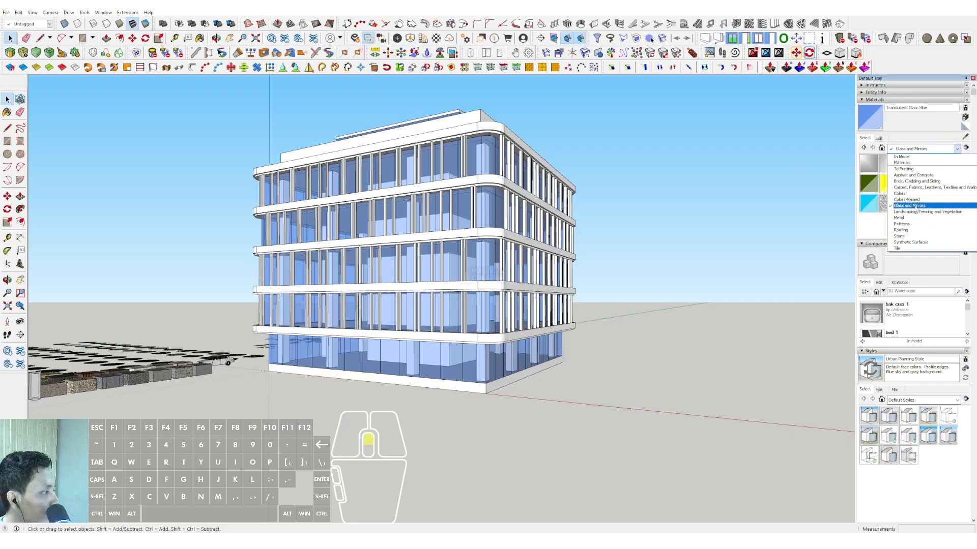
{"action": "left_click", "coordinate": [910, 194]}
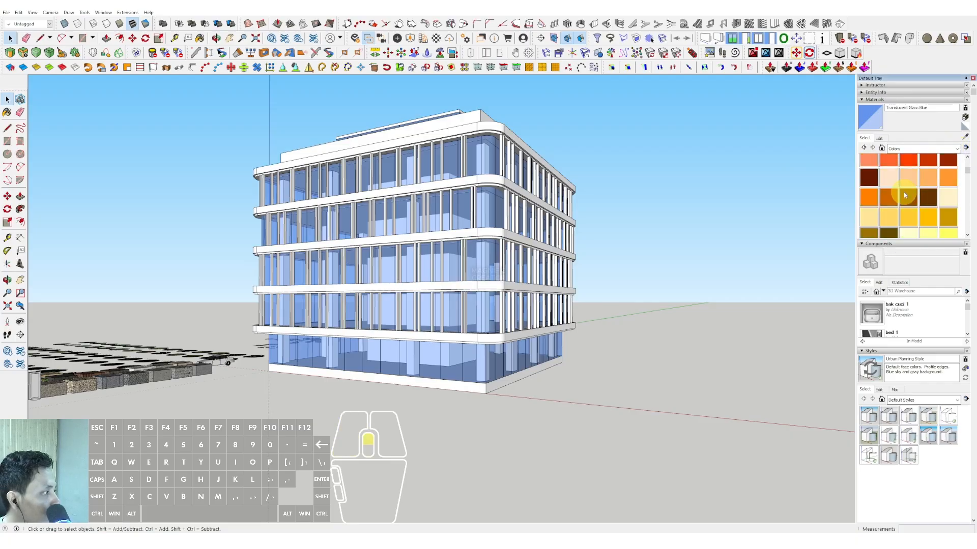
{"action": "scroll", "coordinate": [478, 200], "scroll_direction": "up", "scroll_amount": 3}
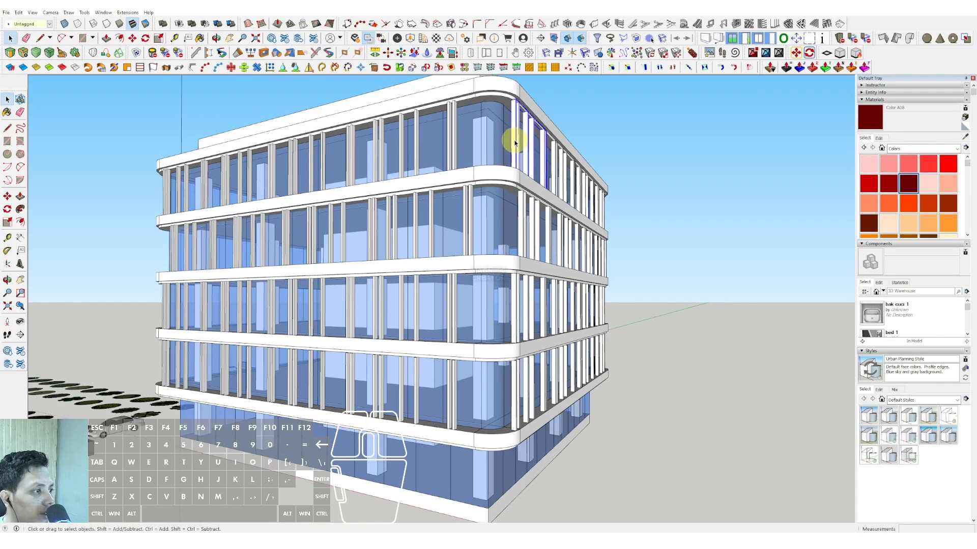
{"action": "double_click", "coordinate": [515, 143]}
{"action": "double_click", "coordinate": [515, 143]}
{"action": "triple_click", "coordinate": [515, 141]}
{"action": "key", "text": "b"}
{"action": "left_click", "coordinate": [511, 137]}
{"action": "key", "text": "space"}
{"action": "double_click", "coordinate": [675, 169]}
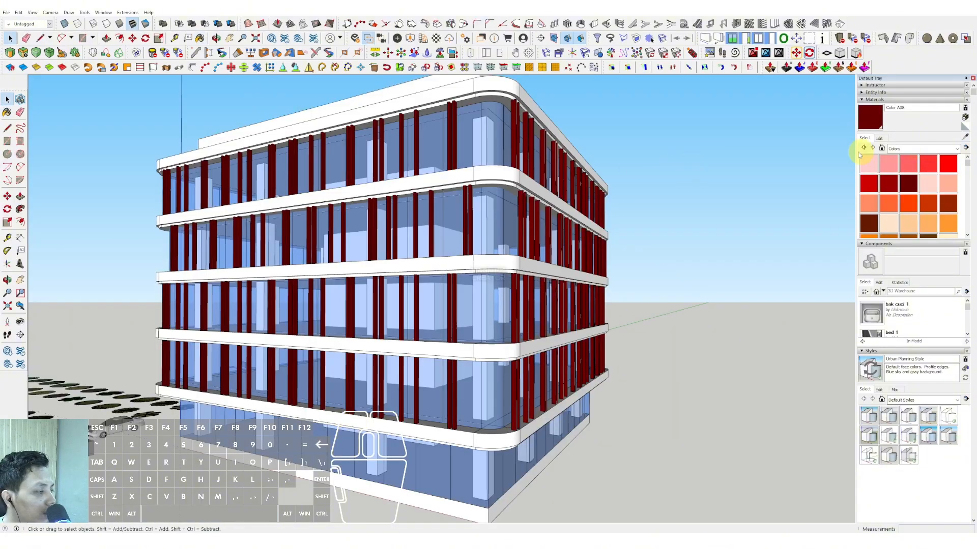
Edit the posts' Color A08 material to a dark brownish grey using the HLS picker.
{"action": "left_click", "coordinate": [878, 139]}
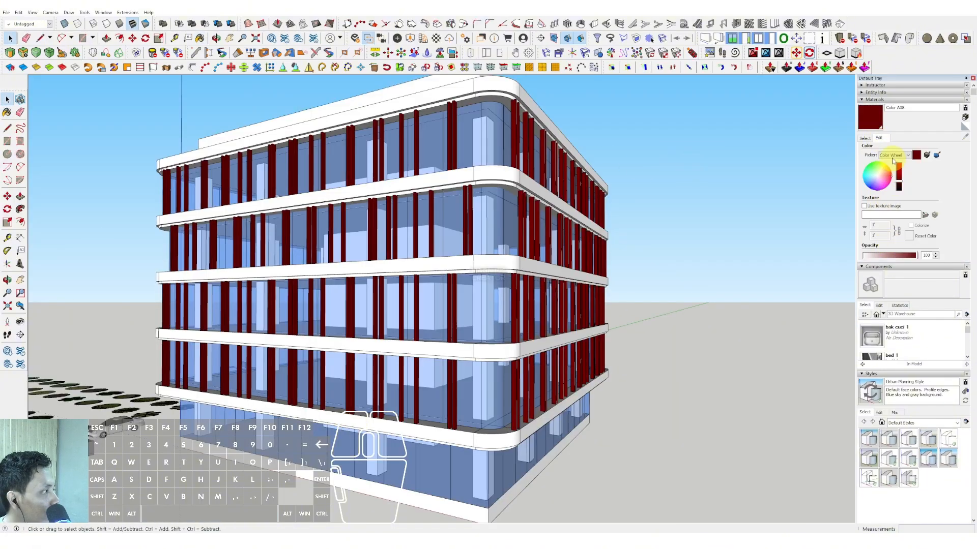
{"action": "mouse_move", "coordinate": [883, 176]}
{"action": "left_mouse_down"}
{"action": "mouse_move", "coordinate": [873, 177]}
{"action": "mouse_move", "coordinate": [899, 189]}
{"action": "mouse_move", "coordinate": [875, 188]}
{"action": "left_mouse_up"}
{"action": "mouse_move", "coordinate": [448, 234]}
{"action": "middle_mouse_down"}
{"action": "mouse_move", "coordinate": [492, 212]}
{"action": "mouse_move", "coordinate": [531, 252]}
{"action": "mouse_move", "coordinate": [497, 305]}
{"action": "mouse_move", "coordinate": [488, 307]}
{"action": "mouse_move", "coordinate": [525, 257]}
{"action": "mouse_move", "coordinate": [349, 270]}
{"action": "mouse_move", "coordinate": [412, 249]}
{"action": "mouse_move", "coordinate": [432, 255]}
{"action": "mouse_move", "coordinate": [450, 286]}
{"action": "middle_mouse_up"}
{"action": "scroll", "coordinate": [458, 280], "scroll_direction": "up", "scroll_amount": 2}
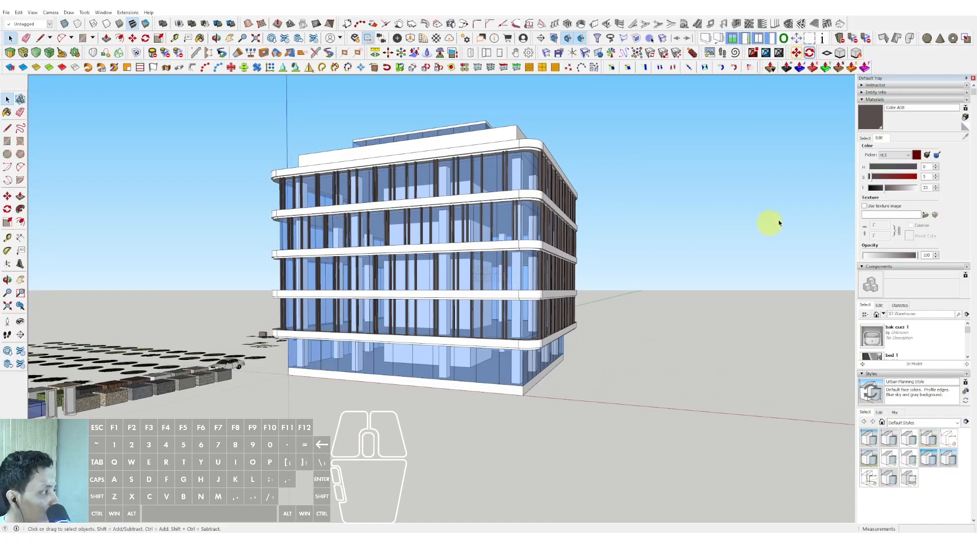
Paint the floor slabs, ground base and rooftop parapet grey with Color M04.
{"action": "left_click", "coordinate": [864, 138]}
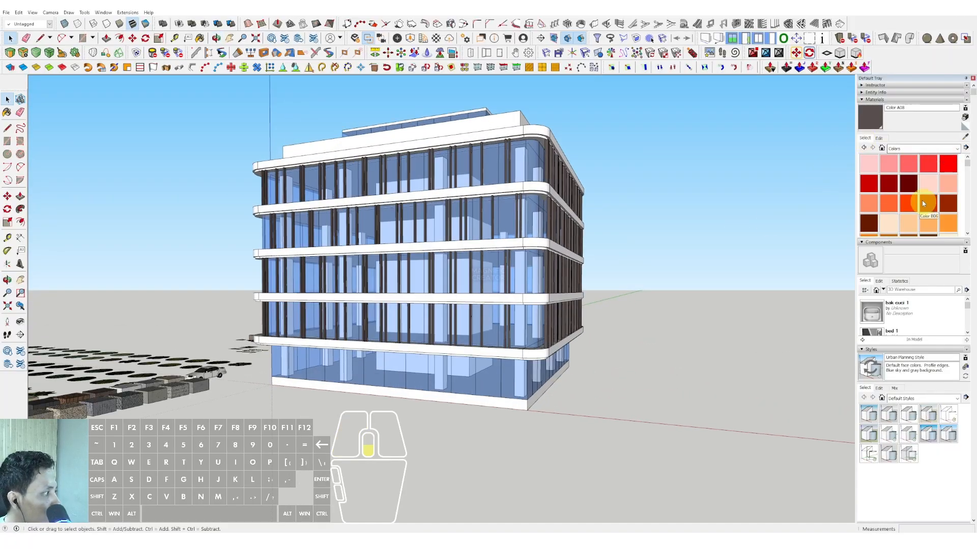
{"action": "scroll", "coordinate": [923, 203], "scroll_direction": "down", "scroll_amount": 10}
{"action": "scroll", "coordinate": [930, 224], "scroll_direction": "down", "scroll_amount": 3}
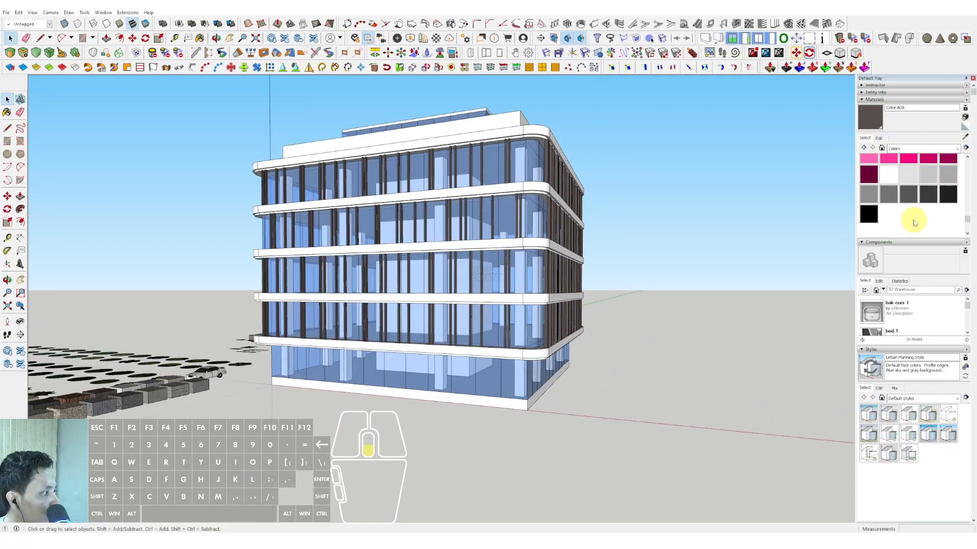
{"action": "left_click", "coordinate": [866, 196]}
{"action": "scroll", "coordinate": [508, 131], "scroll_direction": "up", "scroll_amount": 2}
{"action": "scroll", "coordinate": [507, 192], "scroll_direction": "down", "scroll_amount": 1}
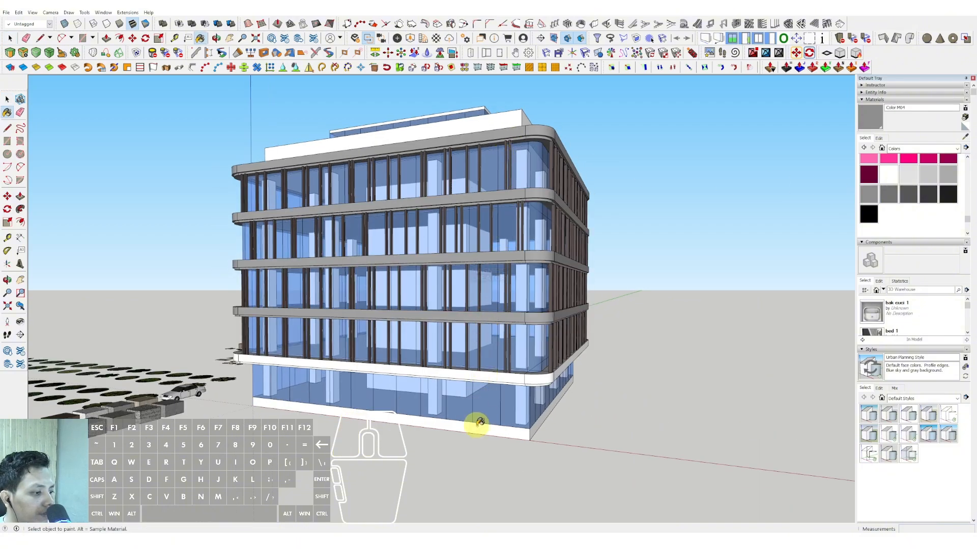
{"action": "mouse_move", "coordinate": [479, 422]}
{"action": "middle_mouse_down"}
{"action": "mouse_move", "coordinate": [491, 375]}
{"action": "mouse_move", "coordinate": [482, 160]}
{"action": "mouse_move", "coordinate": [478, 221]}
{"action": "mouse_move", "coordinate": [486, 185]}
{"action": "mouse_move", "coordinate": [455, 226]}
{"action": "mouse_move", "coordinate": [467, 273]}
{"action": "mouse_move", "coordinate": [418, 325]}
{"action": "mouse_move", "coordinate": [402, 289]}
{"action": "mouse_move", "coordinate": [477, 279]}
{"action": "middle_mouse_up"}
{"action": "key", "text": "space"}
Draw a tall, narrow rectangle over the facade posts, spanning from the lowest raised slab up to the top slab.
{"action": "scroll", "coordinate": [451, 282], "scroll_direction": "down", "scroll_amount": 1}
{"action": "scroll", "coordinate": [357, 349], "scroll_direction": "up", "scroll_amount": 3}
{"action": "scroll", "coordinate": [357, 350], "scroll_direction": "up", "scroll_amount": 1}
{"action": "key", "text": "r"}
{"action": "left_click", "coordinate": [349, 359]}
{"action": "scroll", "coordinate": [375, 306], "scroll_direction": "down", "scroll_amount": 2}
{"action": "middle_click_drag", "start_coordinate": [376, 302], "coordinate": [377, 329], "text": "shift"}
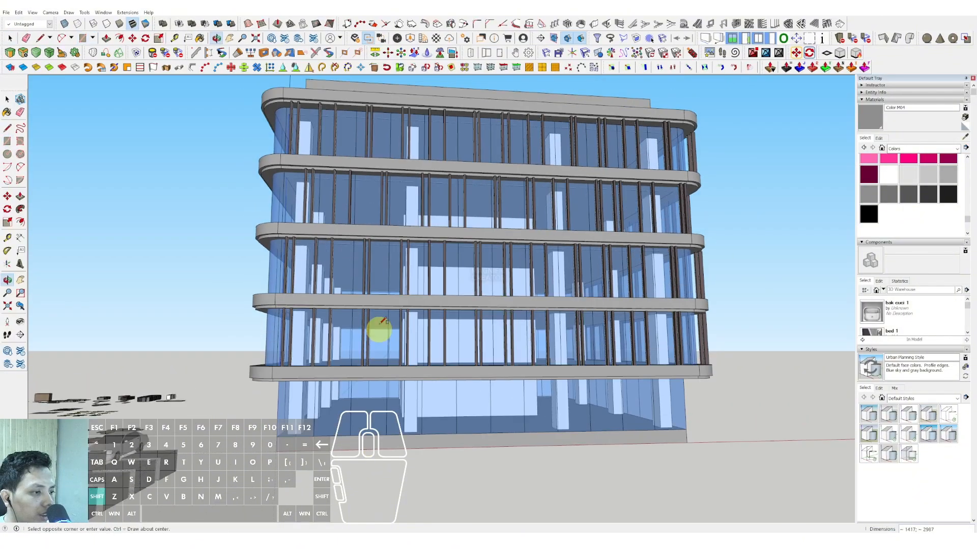
{"action": "scroll", "coordinate": [434, 103], "scroll_direction": "up", "scroll_amount": 1}
{"action": "left_click", "coordinate": [442, 94]}
{"action": "scroll", "coordinate": [414, 115], "scroll_direction": "down", "scroll_amount": 2}
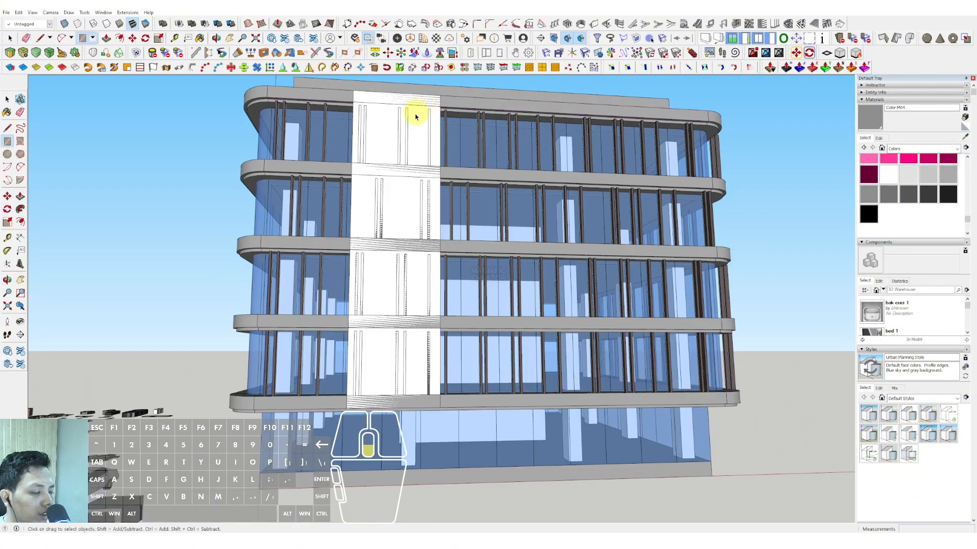
Raise the top edge of the white facade rectangle above the top slab, partway up the rooftop parapet.
{"action": "middle_click_drag", "start_coordinate": [414, 115], "coordinate": [506, 209]}
{"action": "scroll", "coordinate": [504, 214], "scroll_direction": "up", "scroll_amount": 2}
{"action": "key", "text": "space"}
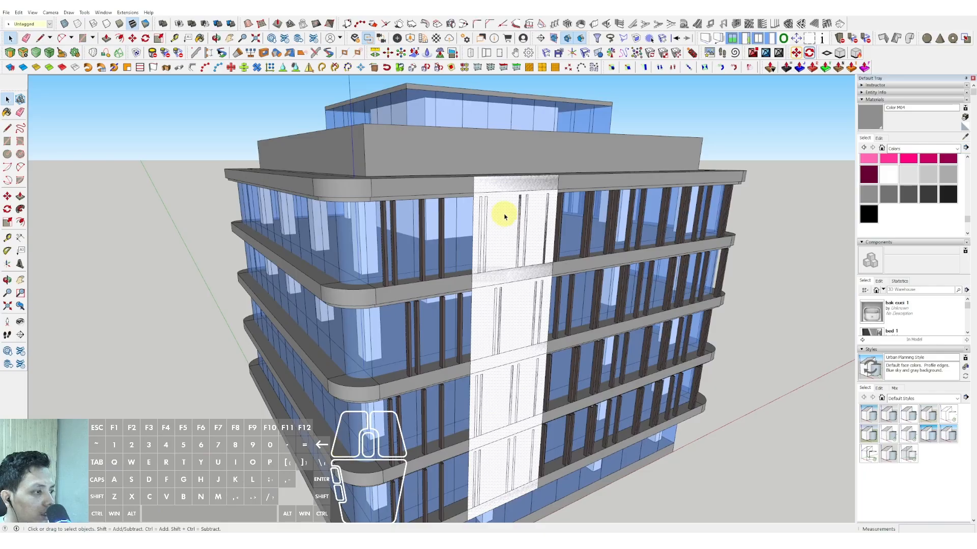
{"action": "left_click_drag", "start_coordinate": [487, 174], "coordinate": [366, 124]}
{"action": "key", "text": "space"}
{"action": "scroll", "coordinate": [457, 162], "scroll_direction": "down", "scroll_amount": 1}
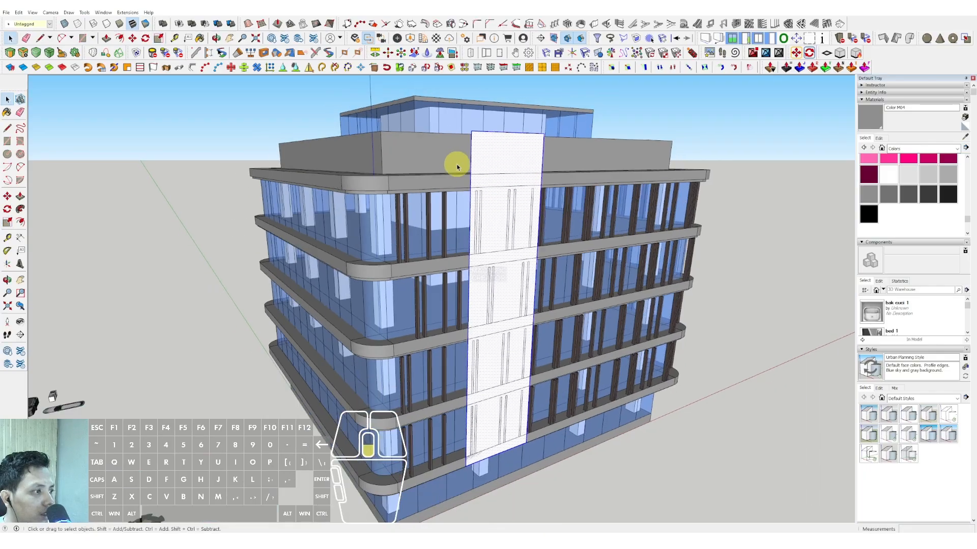
Extrude the facade rectangle outward into a panel that projects slightly past the slab edges.
{"action": "middle_click_drag", "start_coordinate": [459, 164], "coordinate": [512, 188]}
{"action": "scroll", "coordinate": [512, 227], "scroll_direction": "up", "scroll_amount": 2}
{"action": "key", "text": "s"}
{"action": "left_click_drag", "start_coordinate": [512, 188], "coordinate": [512, 207]}
{"action": "scroll", "coordinate": [512, 207], "scroll_direction": "down", "scroll_amount": 1}
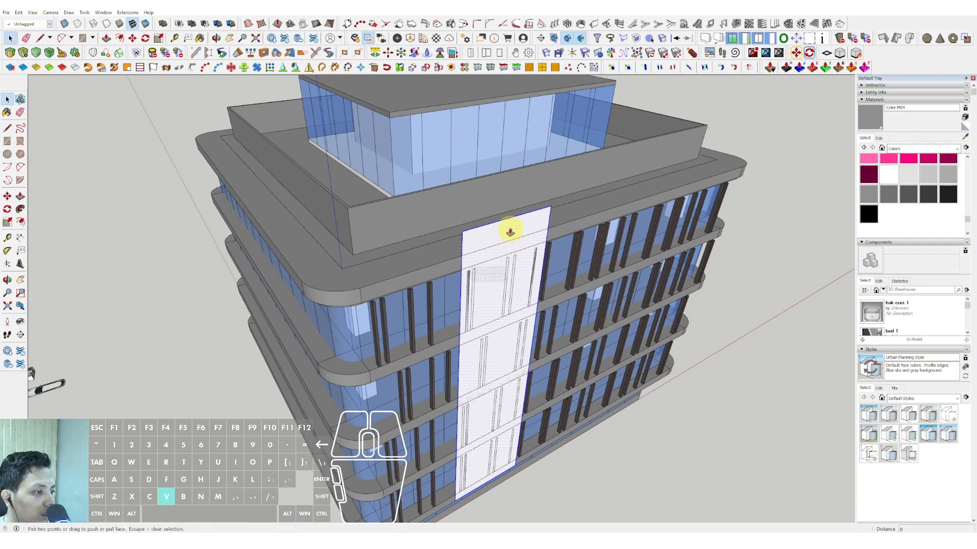
{"action": "key", "text": "space"}
Widen the facade panel by about 2521 along the front by extruding its side face.
{"action": "middle_click_drag", "start_coordinate": [520, 241], "coordinate": [403, 246]}
{"action": "scroll", "coordinate": [409, 251], "scroll_direction": "up", "scroll_amount": 3}
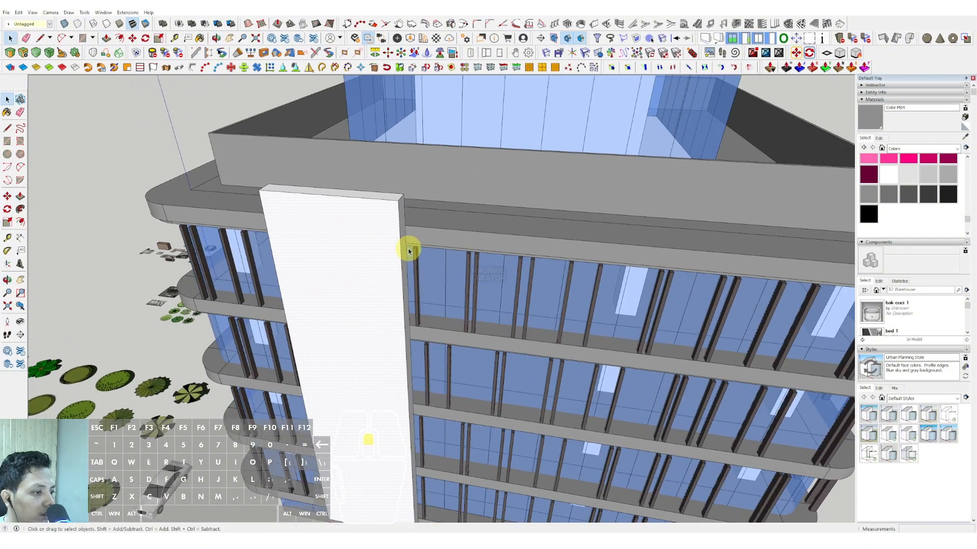
{"action": "key", "text": "p"}
{"action": "left_click", "coordinate": [402, 234]}
{"action": "left_click", "coordinate": [461, 237]}
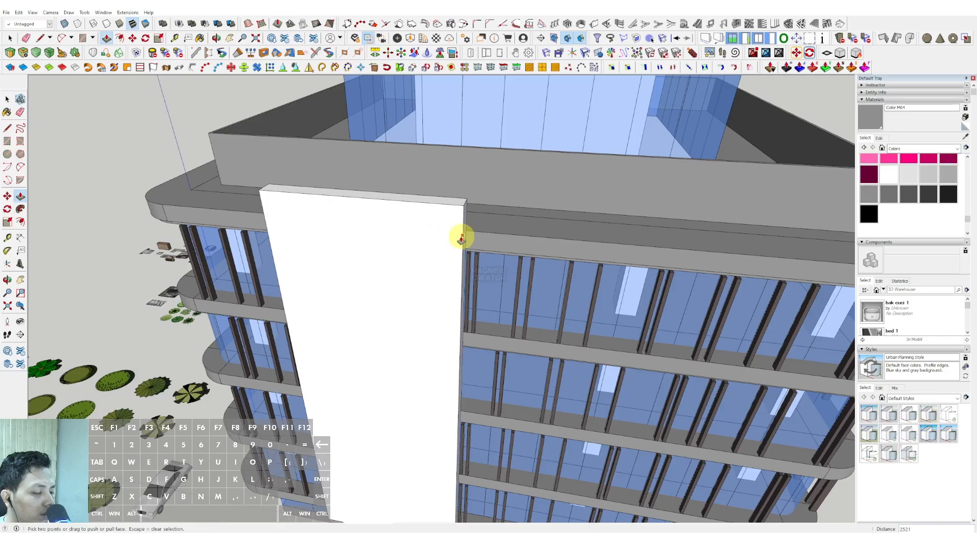
Draw a rounding arc with a chord of about 7251 across the panel's outer upper corner, tangent to both edges.
{"action": "scroll", "coordinate": [462, 237], "scroll_direction": "down", "scroll_amount": 3}
{"action": "middle_click_drag", "start_coordinate": [463, 236], "coordinate": [631, 196]}
{"action": "scroll", "coordinate": [464, 226], "scroll_direction": "up", "scroll_amount": 2}
{"action": "key", "text": "space"}
{"action": "middle_click_drag", "start_coordinate": [466, 211], "coordinate": [323, 179]}
{"action": "key", "text": "a"}
{"action": "left_click", "coordinate": [309, 198]}
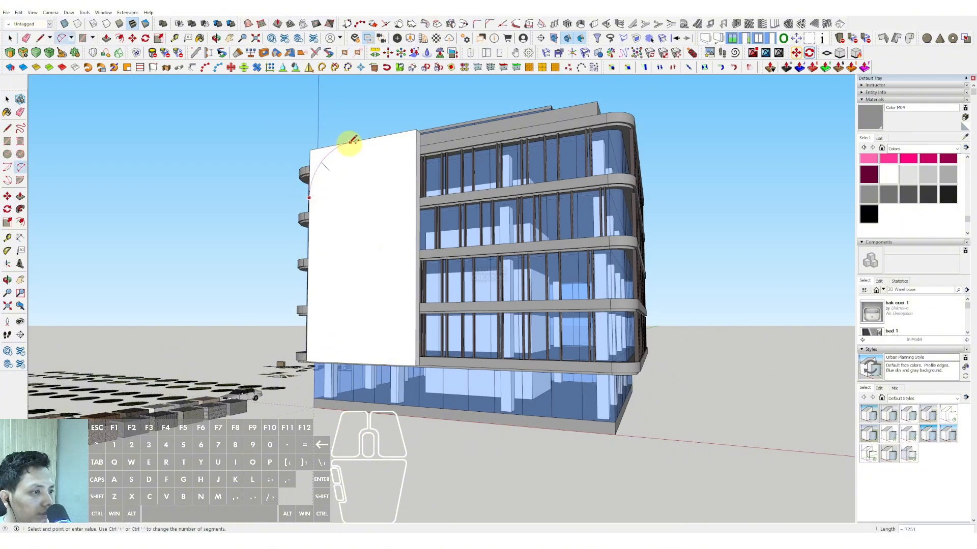
{"action": "double_click", "coordinate": [350, 143]}
Cut away the panel's outer upper corner beyond the arc by pushing it through the full thickness.
{"action": "key", "text": "space"}
{"action": "scroll", "coordinate": [323, 158], "scroll_direction": "up", "scroll_amount": 3}
{"action": "key", "text": "p"}
{"action": "left_click", "coordinate": [318, 154]}
{"action": "middle_click_drag", "start_coordinate": [313, 158], "coordinate": [554, 239]}
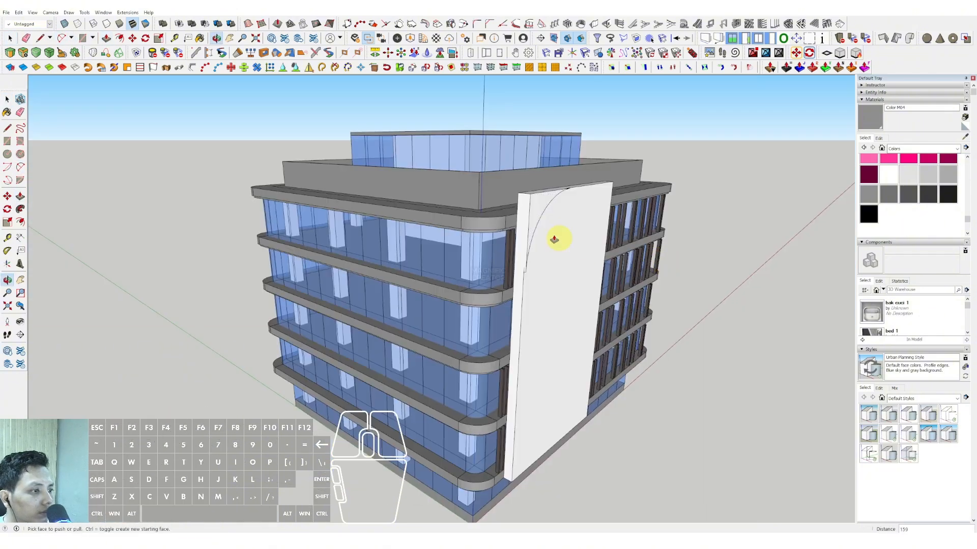
{"action": "key", "text": "p"}
{"action": "double_click", "coordinate": [529, 204]}
{"action": "middle_click_drag", "start_coordinate": [522, 198], "coordinate": [364, 157]}
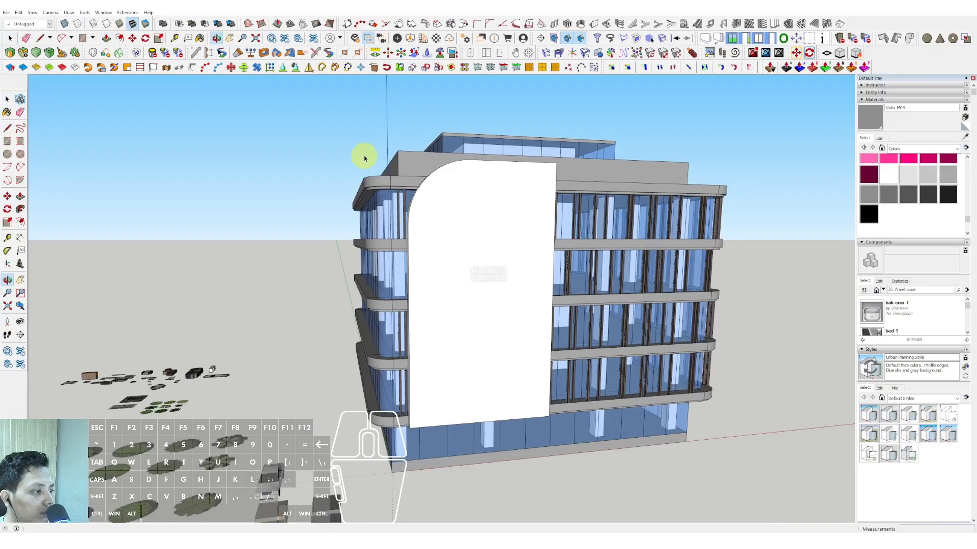
Offset the panel's outer side, curved corner and top edge inward by about 3200.
{"action": "middle_click_drag", "start_coordinate": [486, 247], "coordinate": [506, 181]}
{"action": "key", "text": "space"}
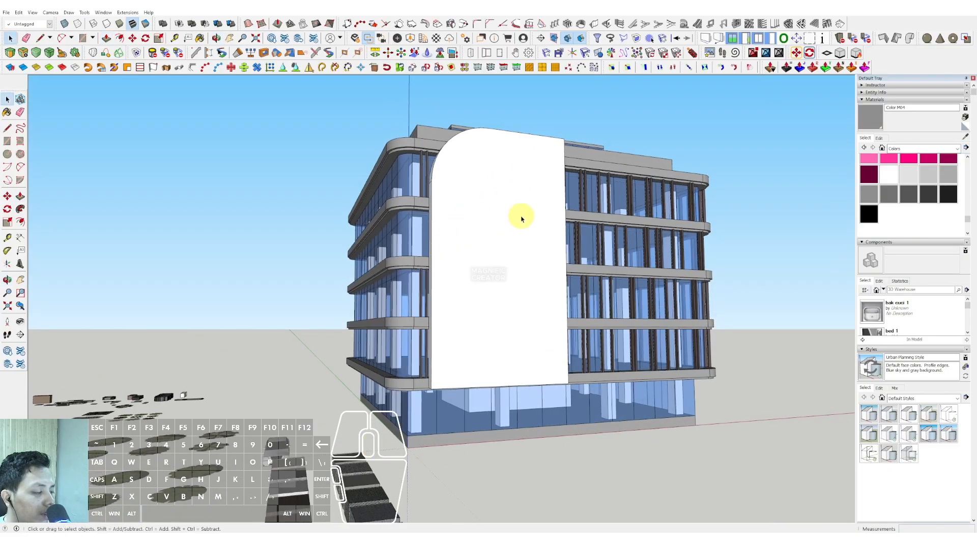
{"action": "middle_click_drag", "start_coordinate": [520, 218], "coordinate": [387, 209]}
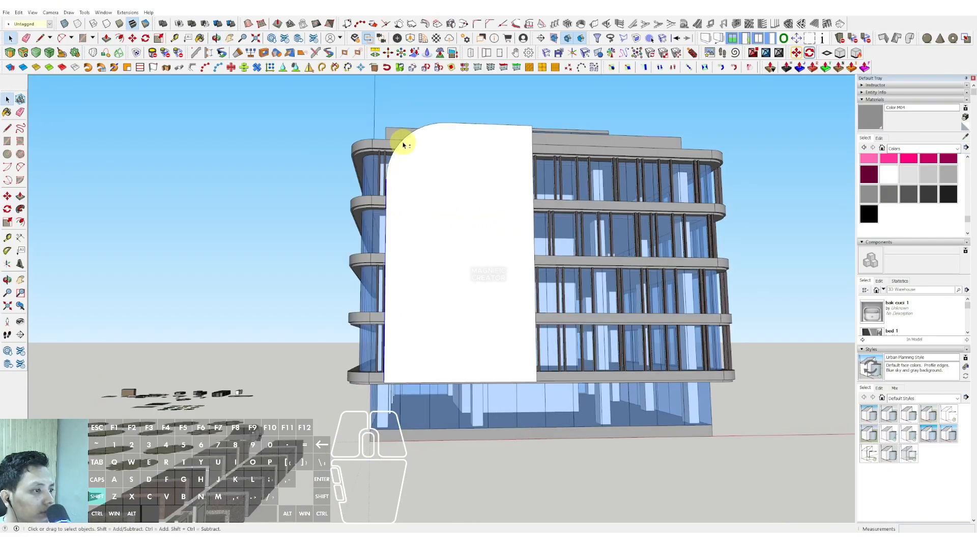
{"action": "left_click", "coordinate": [490, 126]}
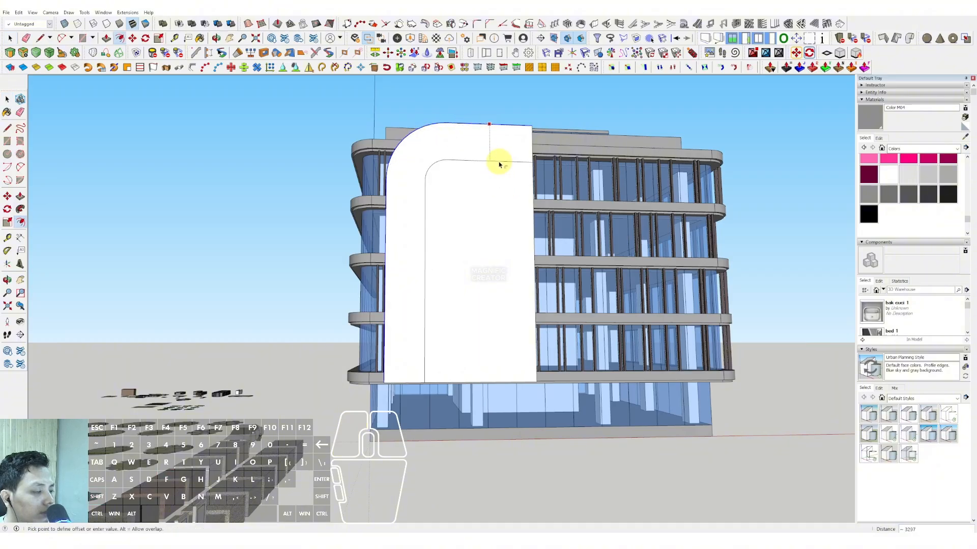
{"action": "left_click", "coordinate": [499, 162]}
{"action": "key", "text": "space"}
Push the panel's inner face through its thickness to leave an open frame with one upright and a top arm.
{"action": "scroll", "coordinate": [513, 214], "scroll_direction": "up", "scroll_amount": 2}
{"action": "middle_click_drag", "start_coordinate": [512, 214], "coordinate": [433, 224]}
{"action": "key", "text": "p"}
{"action": "left_click", "coordinate": [414, 203]}
{"action": "left_click", "coordinate": [462, 236]}
{"action": "scroll", "coordinate": [452, 230], "scroll_direction": "down", "scroll_amount": 3}
{"action": "scroll", "coordinate": [446, 161], "scroll_direction": "up", "scroll_amount": 4}
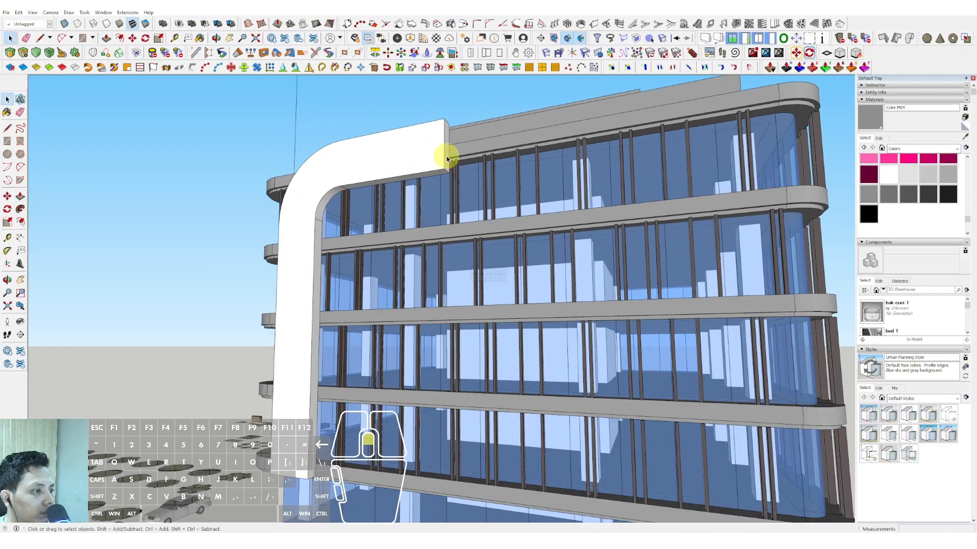
Extend the frame's top arm along the front facade by about 12046 towards the rounded building corner.
{"action": "left_click", "coordinate": [447, 151]}
{"action": "scroll", "coordinate": [558, 148], "scroll_direction": "down", "scroll_amount": 3}
{"action": "middle_click_drag", "start_coordinate": [558, 148], "coordinate": [447, 167]}
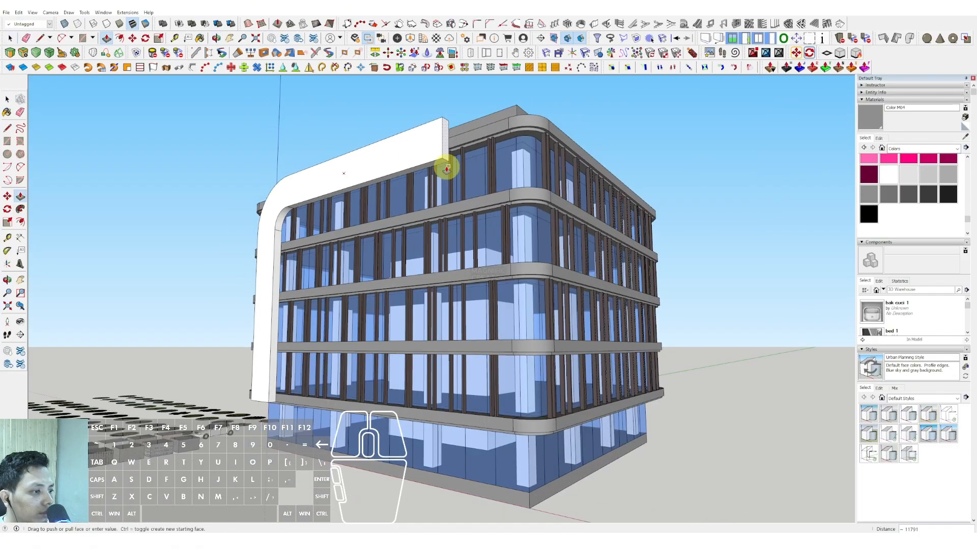
{"action": "left_click", "coordinate": [461, 144]}
{"action": "scroll", "coordinate": [442, 148], "scroll_direction": "down", "scroll_amount": 3}
Select the whole facade frame and make it a group.
{"action": "key", "text": "space"}
{"action": "triple_click", "coordinate": [427, 148]}
{"action": "right_click", "coordinate": [428, 150]}
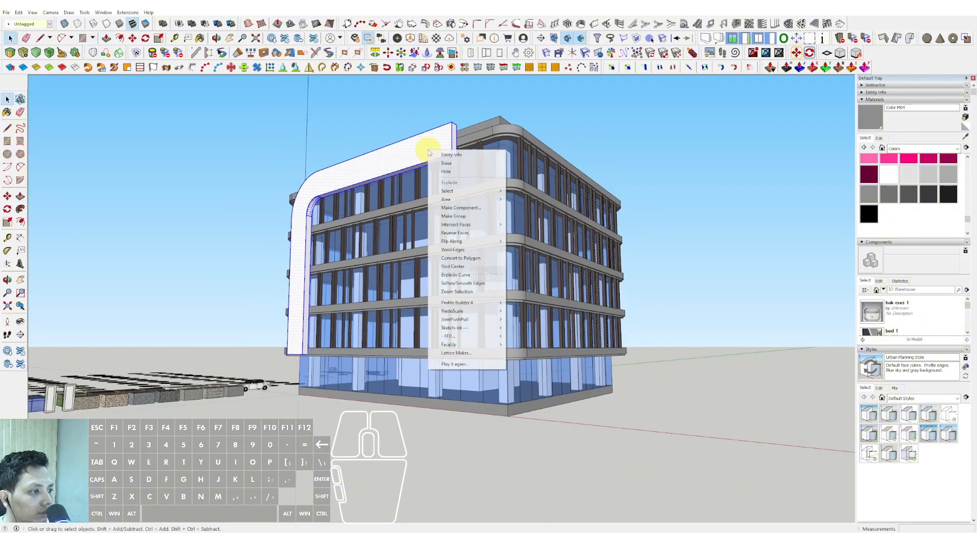
{"action": "left_click", "coordinate": [445, 217]}
{"action": "scroll", "coordinate": [442, 212], "scroll_direction": "down", "scroll_amount": 2}
Copy the top slab's rounded outer edge out of its group and raise the copy to the frame's top level.
{"action": "middle_click_drag", "start_coordinate": [442, 212], "coordinate": [431, 360]}
{"action": "scroll", "coordinate": [492, 308], "scroll_direction": "up", "scroll_amount": 5}
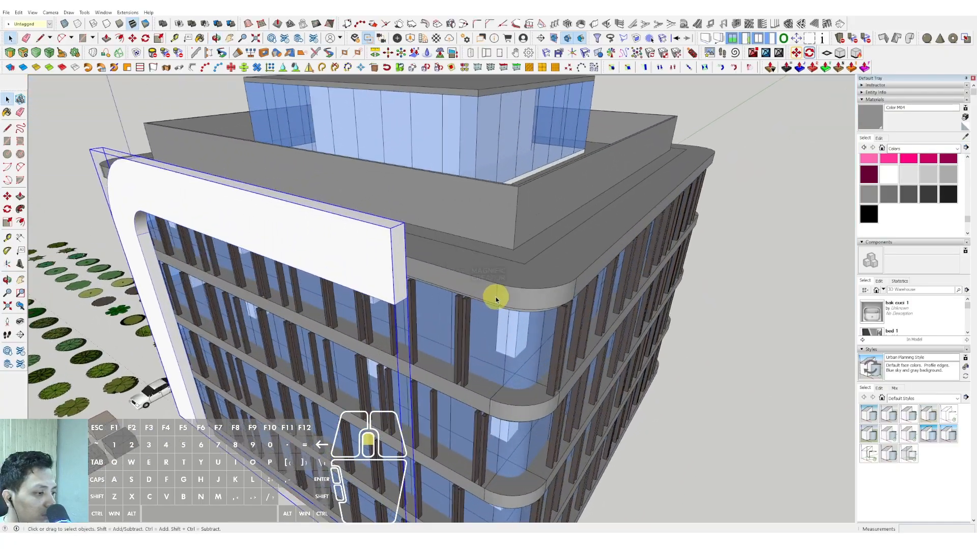
{"action": "double_click", "coordinate": [507, 291]}
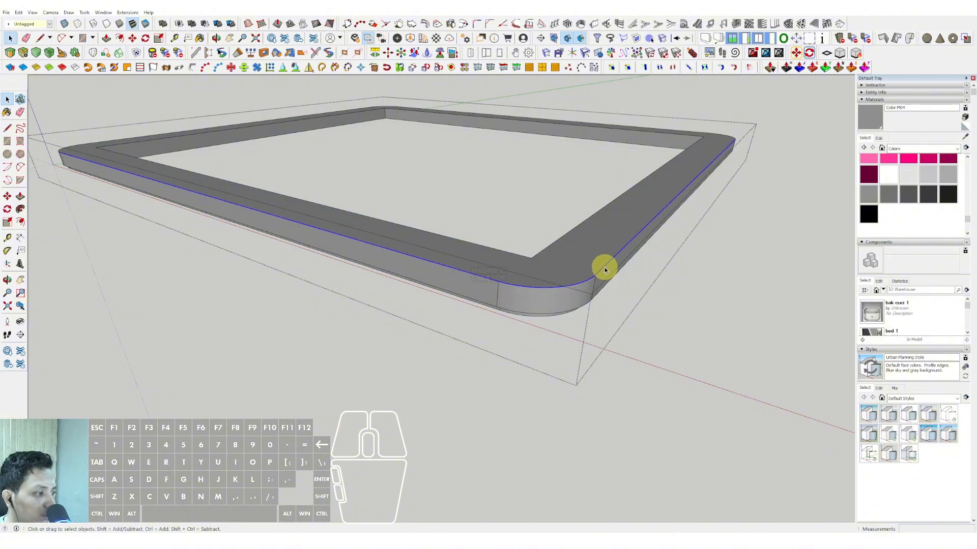
{"action": "scroll", "coordinate": [610, 268], "scroll_direction": "down", "scroll_amount": 1}
{"action": "left_click", "coordinate": [760, 273]}
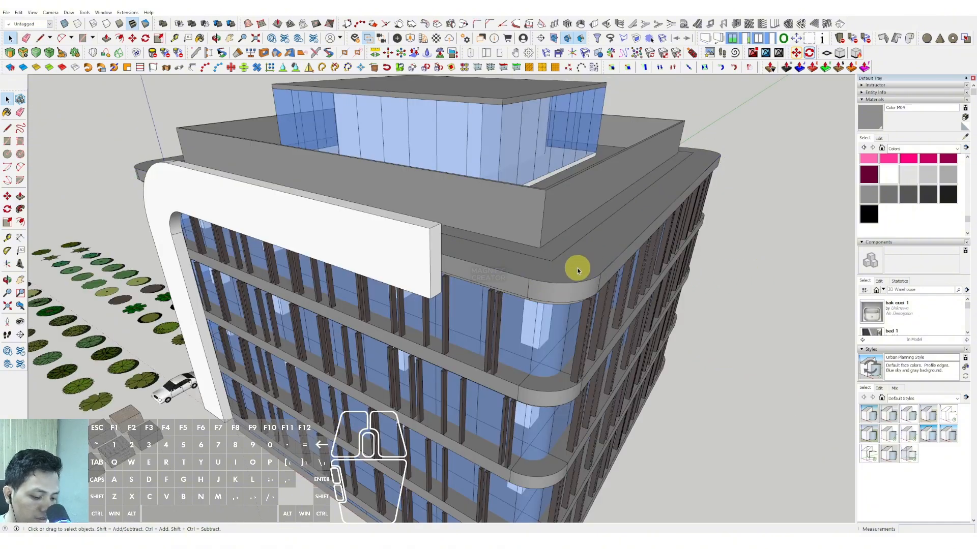
{"action": "scroll", "coordinate": [540, 279], "scroll_direction": "up", "scroll_amount": 4}
{"action": "key", "text": "m"}
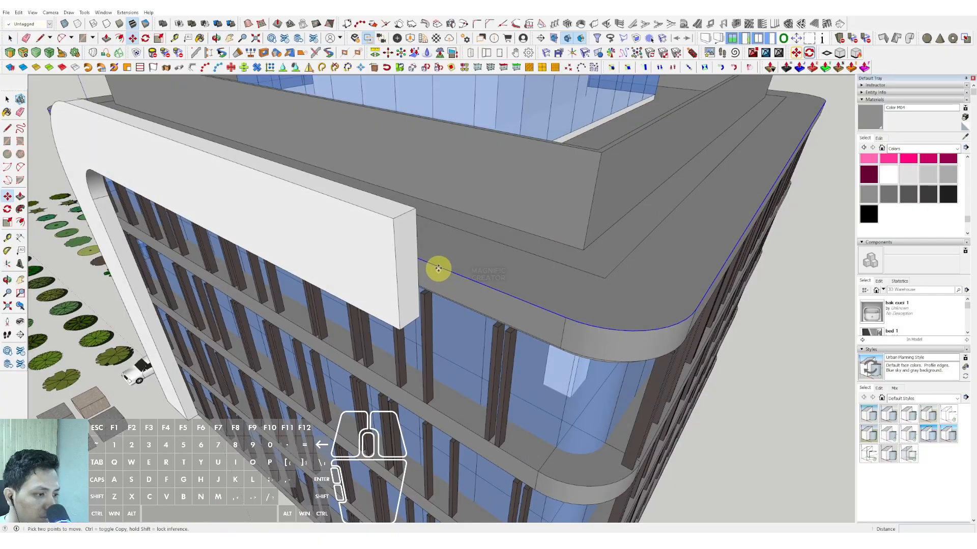
{"action": "left_click", "coordinate": [415, 209]}
Offset the copied edge path outward by about 644 to match the frame's front face.
{"action": "key", "text": "space"}
{"action": "middle_click_drag", "start_coordinate": [410, 223], "coordinate": [427, 249]}
{"action": "key", "text": "f"}
{"action": "left_click", "coordinate": [422, 242]}
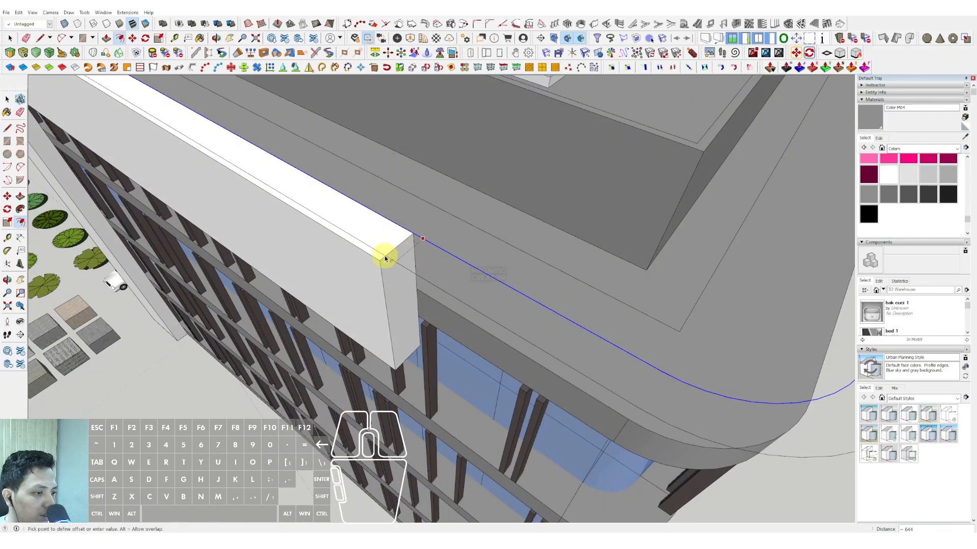
{"action": "scroll", "coordinate": [382, 260], "scroll_direction": "down", "scroll_amount": 4}
{"action": "key", "text": "space"}
{"action": "middle_click_drag", "start_coordinate": [538, 283], "coordinate": [453, 258], "text": "shift"}
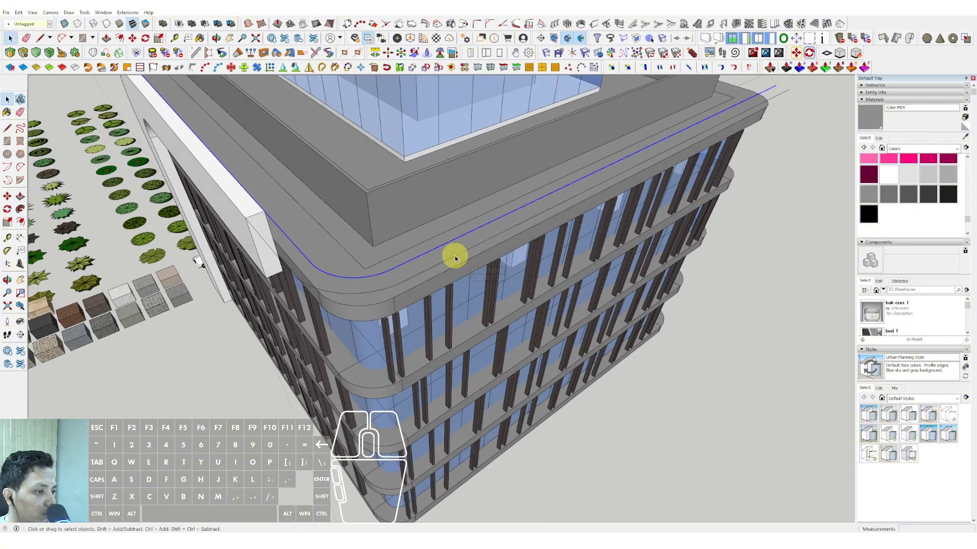
Close the offset paths with end lines, forming a flat band from the frame's arm around the rounded corner.
{"action": "scroll", "coordinate": [453, 257], "scroll_direction": "down", "scroll_amount": 3}
{"action": "middle_click_drag", "start_coordinate": [410, 294], "coordinate": [402, 304], "text": "shift"}
{"action": "scroll", "coordinate": [401, 303], "scroll_direction": "up", "scroll_amount": 4}
{"action": "key", "text": "l"}
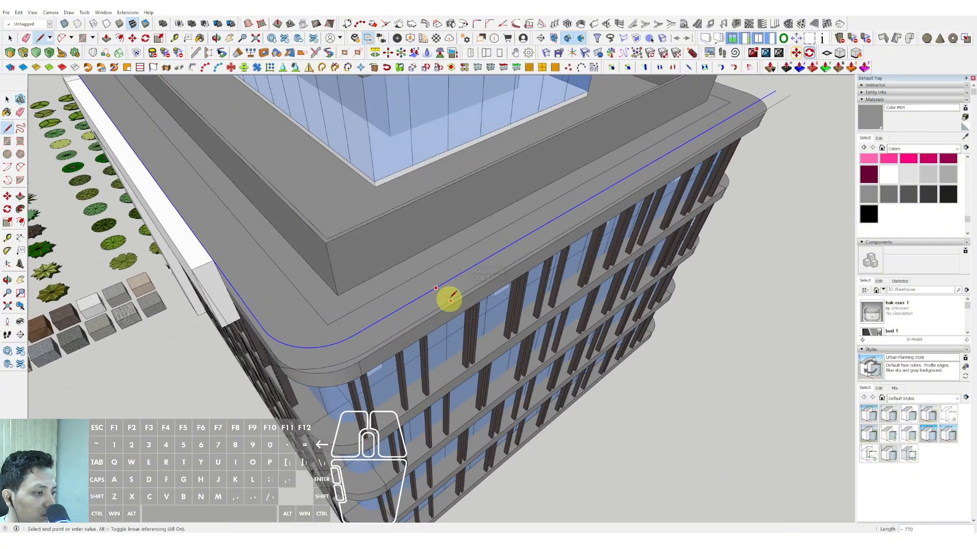
{"action": "key", "text": "space"}
{"action": "mouse_move", "coordinate": [250, 310]}
{"action": "middle_mouse_down"}
{"action": "mouse_move", "coordinate": [441, 310]}
{"action": "mouse_move", "coordinate": [488, 323]}
{"action": "middle_mouse_up"}
{"action": "scroll", "coordinate": [366, 290], "scroll_direction": "up", "scroll_amount": 1}
{"action": "key", "text": "d"}
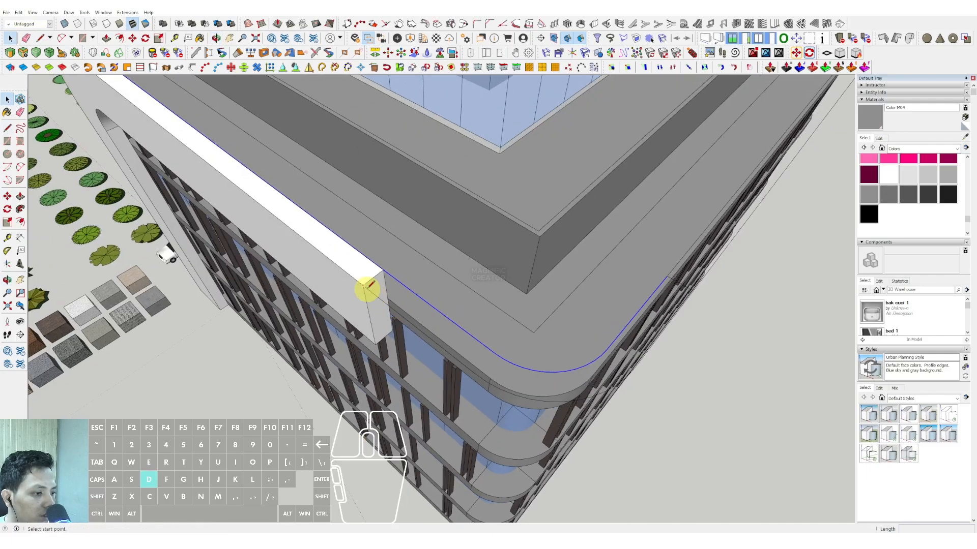
{"action": "left_click", "coordinate": [384, 268]}
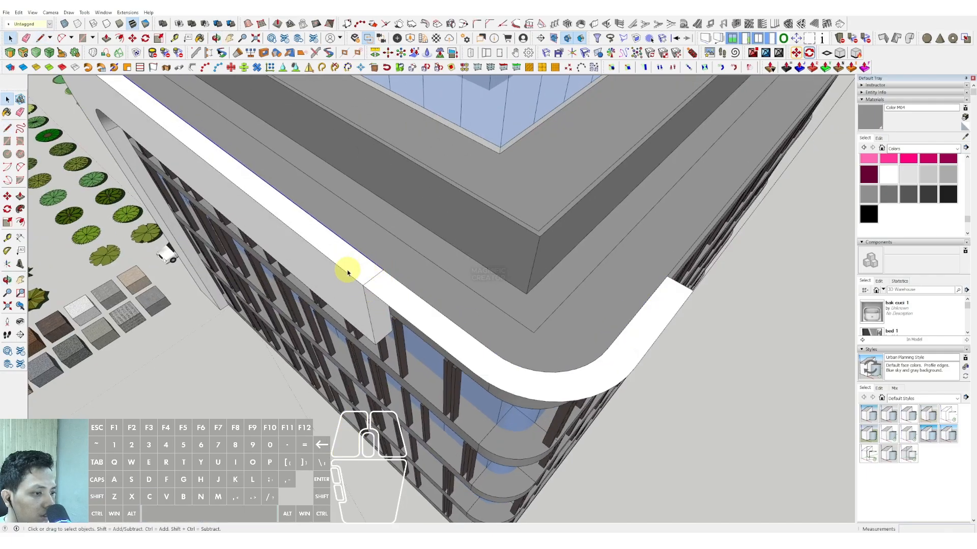
Delete the leftover path edges extending beyond both ends of the corner band.
{"action": "left_click", "coordinate": [342, 274]}
{"action": "scroll", "coordinate": [350, 276], "scroll_direction": "down", "scroll_amount": 2}
{"action": "scroll", "coordinate": [594, 281], "scroll_direction": "up", "scroll_amount": 2}
{"action": "left_click", "coordinate": [606, 273]}
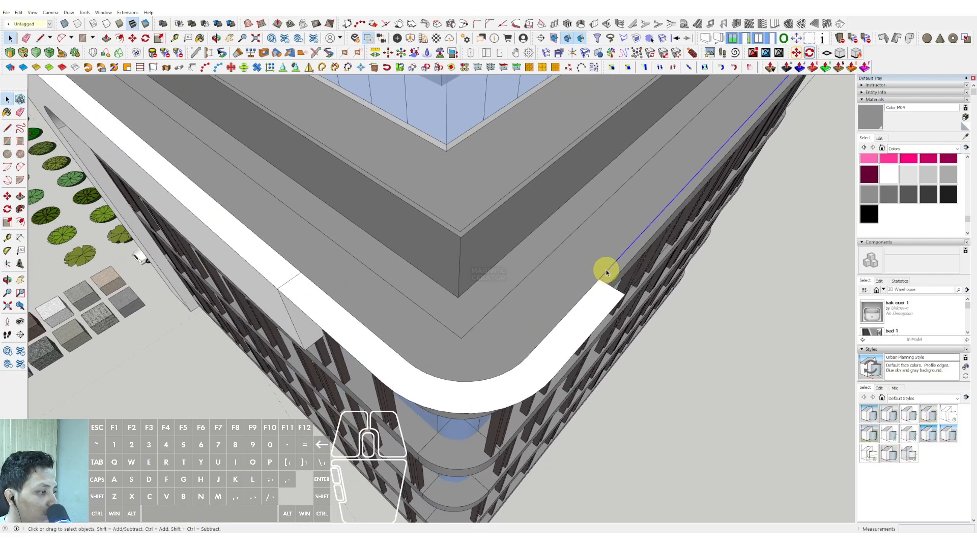
{"action": "scroll", "coordinate": [634, 285], "scroll_direction": "down", "scroll_amount": 1}
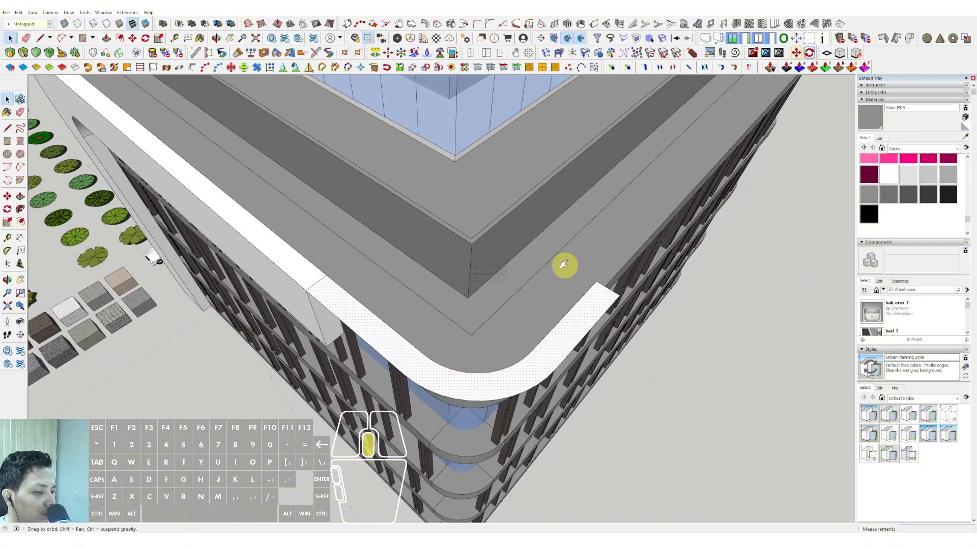
Extrude the corner band down to the underside of the frame's top arm and make it a group.
{"action": "middle_click_drag", "start_coordinate": [563, 264], "coordinate": [410, 240]}
{"action": "key", "text": "p"}
{"action": "left_click", "coordinate": [380, 286]}
{"action": "key", "text": "space"}
{"action": "triple_click", "coordinate": [443, 252]}
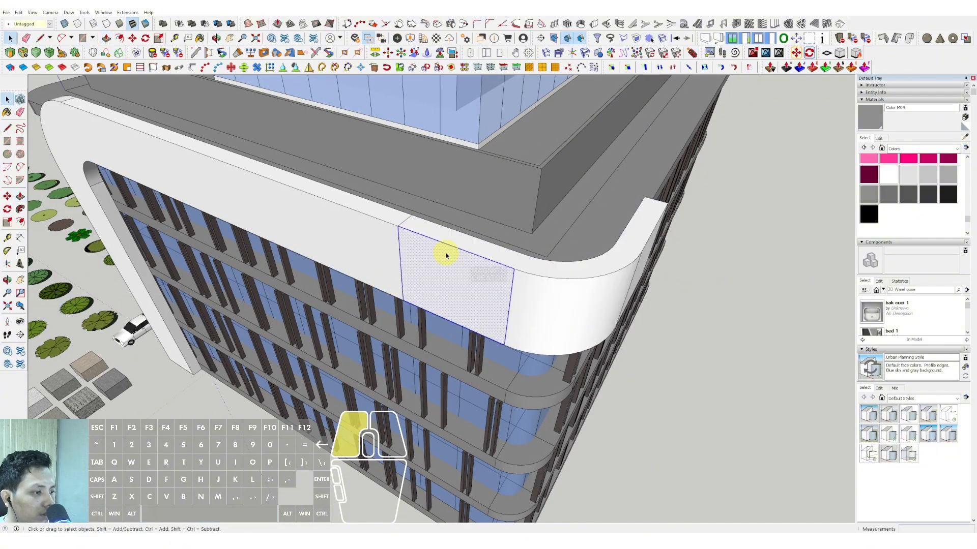
{"action": "right_click", "coordinate": [447, 245]}
{"action": "left_click", "coordinate": [453, 316]}
Copy the front facade frame to an empty area beyond the rounded building corner.
{"action": "scroll", "coordinate": [453, 312], "scroll_direction": "down", "scroll_amount": 3}
{"action": "middle_click_drag", "start_coordinate": [395, 281], "coordinate": [303, 288]}
{"action": "scroll", "coordinate": [326, 274], "scroll_direction": "up", "scroll_amount": 3}
{"action": "scroll", "coordinate": [319, 276], "scroll_direction": "up", "scroll_amount": 1}
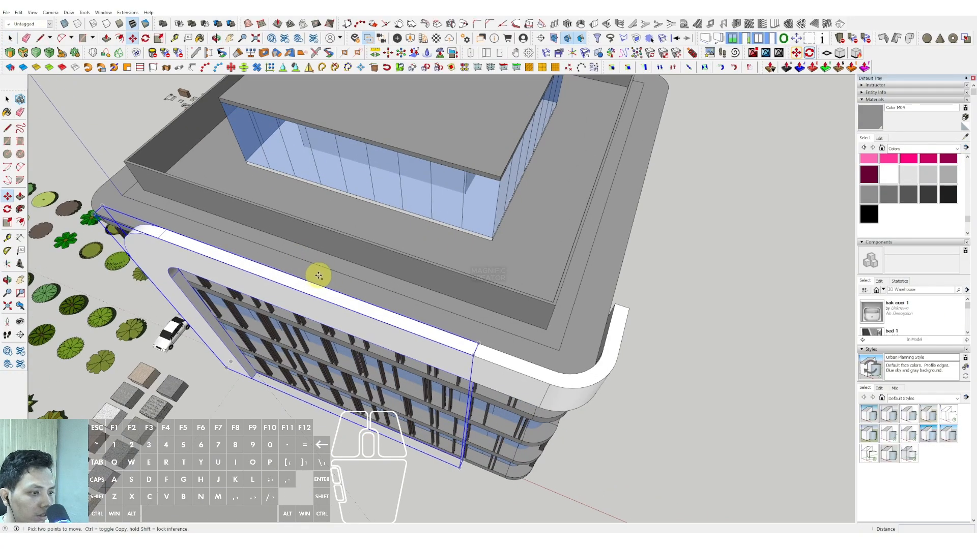
{"action": "left_click", "coordinate": [320, 276]}
{"action": "scroll", "coordinate": [356, 282], "scroll_direction": "down", "scroll_amount": 2}
{"action": "middle_click_drag", "start_coordinate": [687, 366], "coordinate": [545, 327], "text": "shift"}
{"action": "left_click", "coordinate": [532, 319]}
Rotate the copied frame 90 degrees to run parallel to the side facade.
{"action": "scroll", "coordinate": [476, 349], "scroll_direction": "up", "scroll_amount": 5}
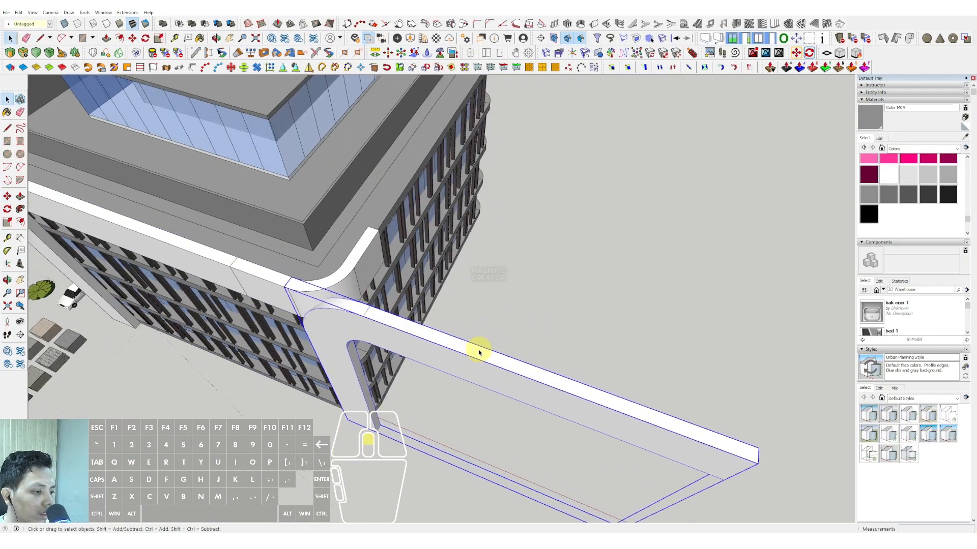
{"action": "key", "text": "q"}
{"action": "left_click", "coordinate": [477, 350]}
{"action": "left_click", "coordinate": [497, 357]}
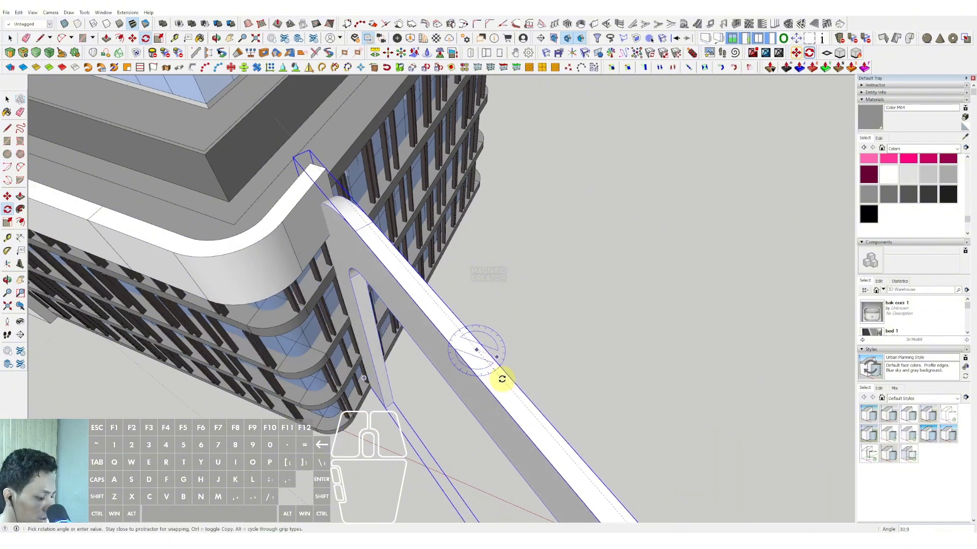
{"action": "type", "text": "90"}
{"action": "key", "text": "Return"}
{"action": "key", "text": "space"}
Move the rotated frame onto the side facade, joining its top arm to the end of the corner band.
{"action": "scroll", "coordinate": [495, 300], "scroll_direction": "down", "scroll_amount": 2}
{"action": "scroll", "coordinate": [481, 388], "scroll_direction": "down", "scroll_amount": 2}
{"action": "middle_click_drag", "start_coordinate": [481, 388], "coordinate": [488, 280], "text": "shift"}
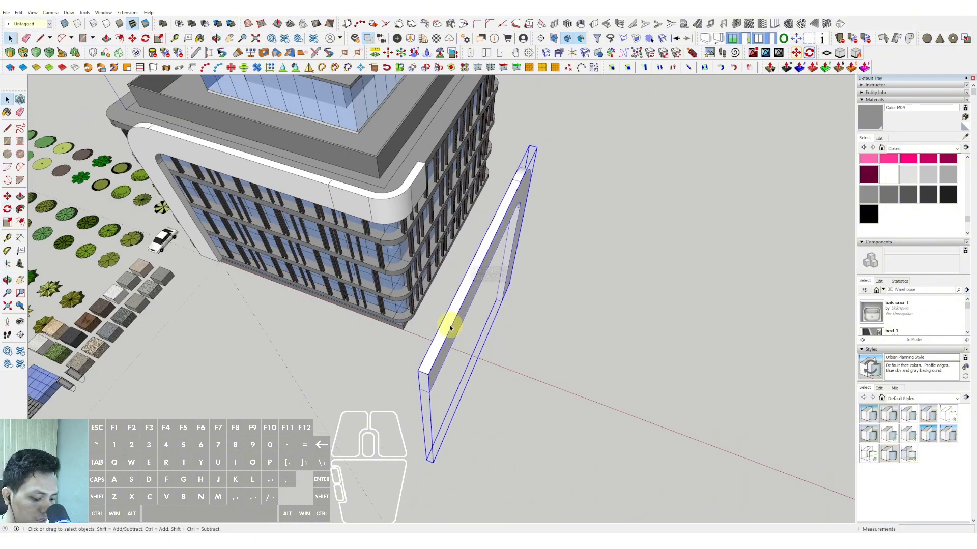
{"action": "scroll", "coordinate": [460, 164], "scroll_direction": "up", "scroll_amount": 1}
{"action": "left_click", "coordinate": [419, 167]}
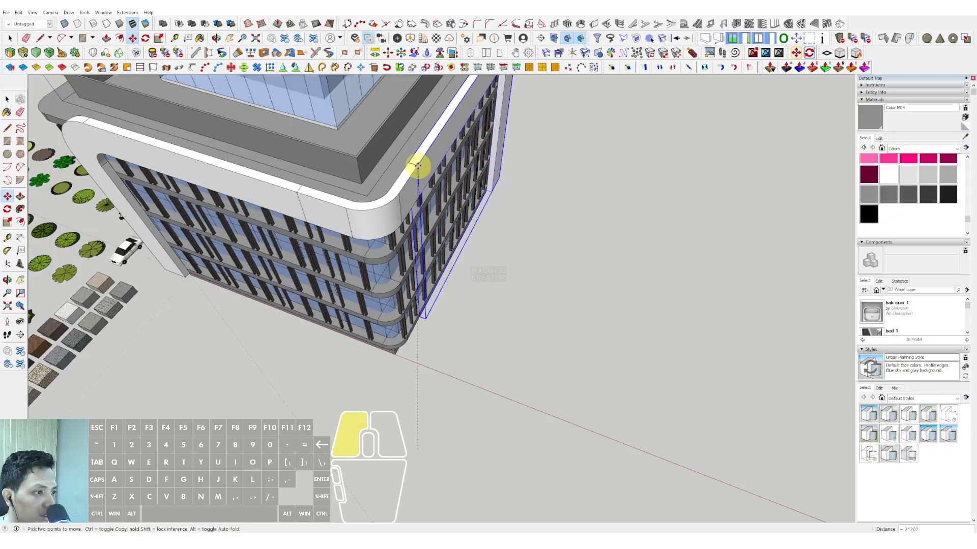
{"action": "key", "text": "space"}
Shorten the side frame by moving its upright and curved corner inward within the group.
{"action": "middle_click_drag", "start_coordinate": [368, 264], "coordinate": [462, 220]}
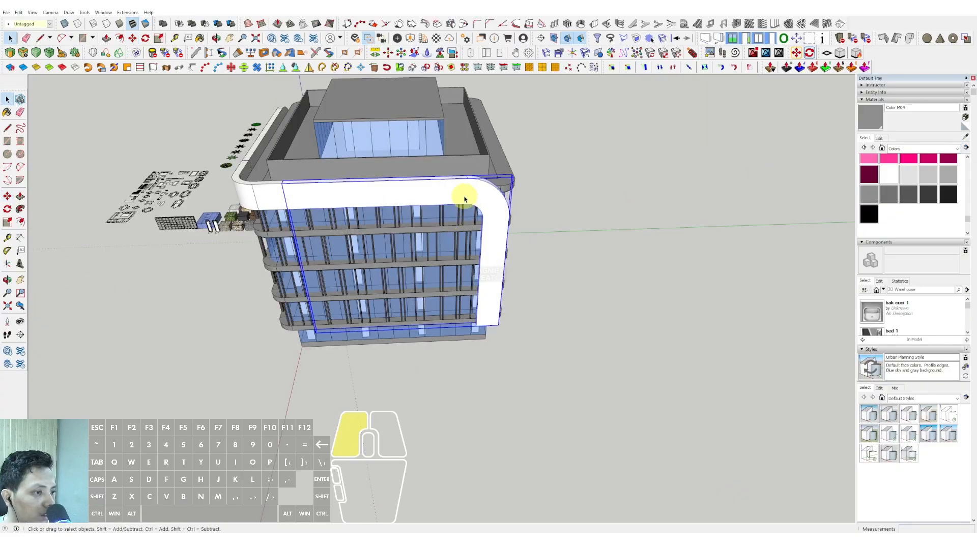
{"action": "double_click", "coordinate": [464, 198]}
{"action": "key", "text": "m"}
{"action": "left_click", "coordinate": [481, 205]}
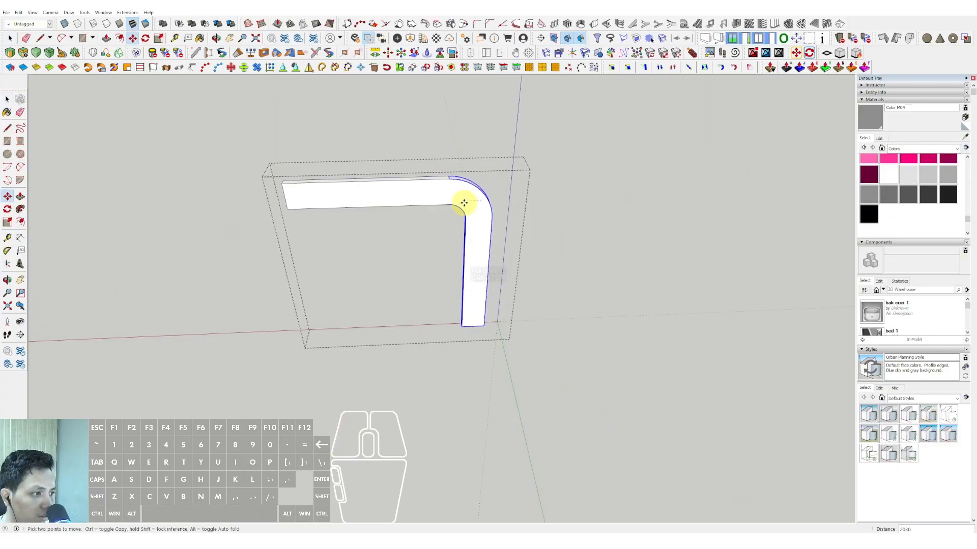
{"action": "left_click", "coordinate": [442, 200], "text": "shift"}
{"action": "key", "text": "space"}
{"action": "left_click", "coordinate": [563, 207]}
Paint the front frame, the top corner band and the side frame with the olive Color E08.
{"action": "middle_click_drag", "start_coordinate": [437, 267], "coordinate": [515, 253]}
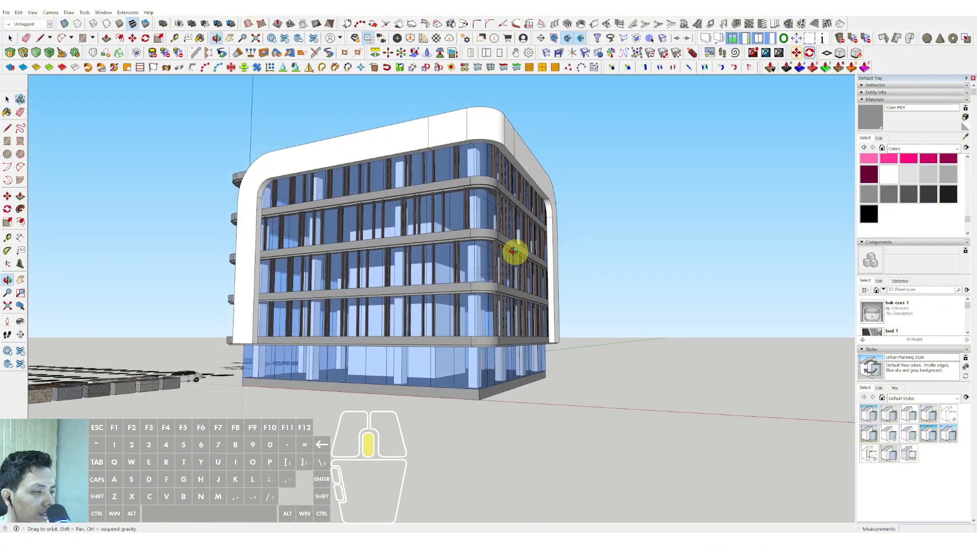
{"action": "middle_click_drag", "start_coordinate": [415, 213], "coordinate": [439, 234], "text": "shift"}
{"action": "scroll", "coordinate": [883, 184], "scroll_direction": "up", "scroll_amount": 10}
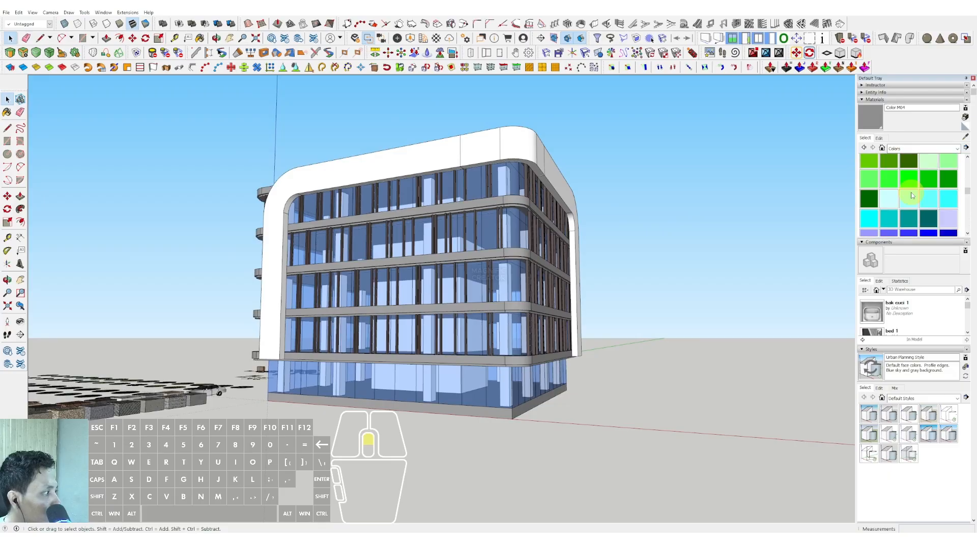
{"action": "scroll", "coordinate": [919, 198], "scroll_direction": "down", "scroll_amount": 6}
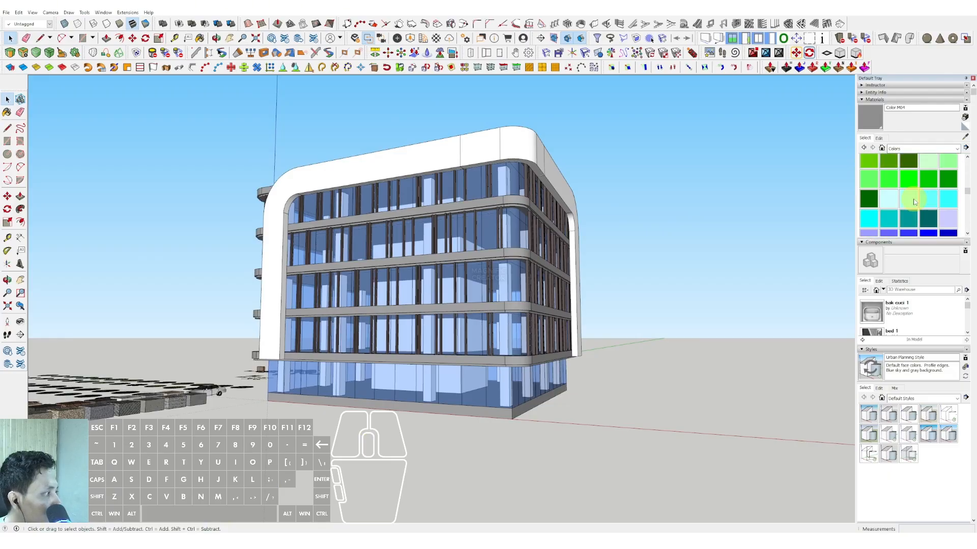
{"action": "scroll", "coordinate": [913, 203], "scroll_direction": "up", "scroll_amount": 3}
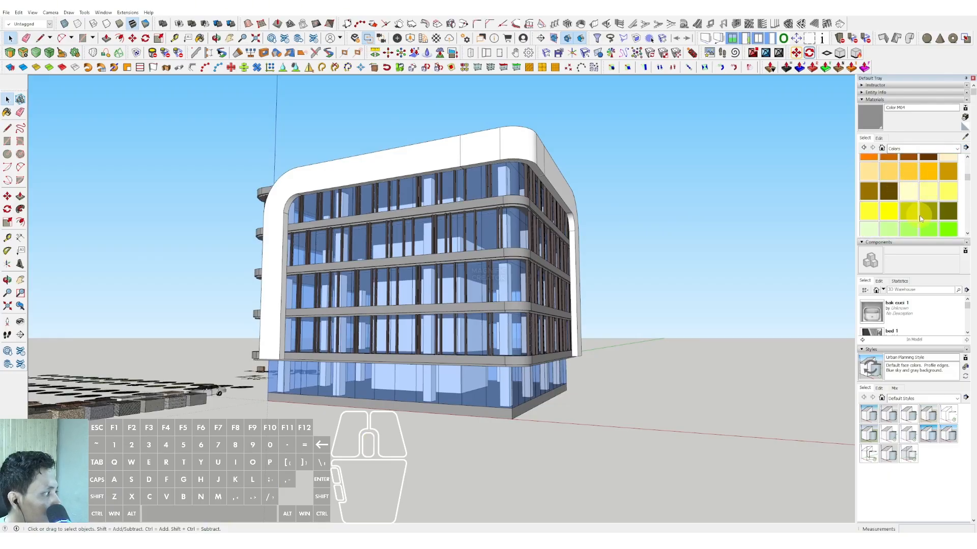
{"action": "left_click", "coordinate": [418, 178]}
{"action": "left_click", "coordinate": [523, 153]}
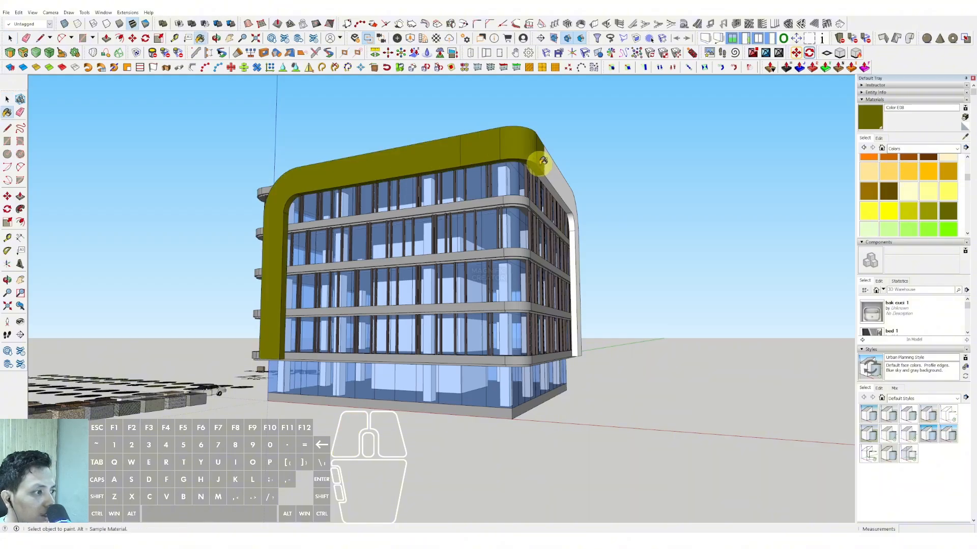
{"action": "left_click", "coordinate": [547, 175]}
{"action": "middle_click_drag", "start_coordinate": [549, 184], "coordinate": [460, 177]}
Edit the frame colour to a pale warm grey with HLS saturation 8 and luminance 80.
{"action": "key", "text": "space"}
{"action": "left_click", "coordinate": [879, 138]}
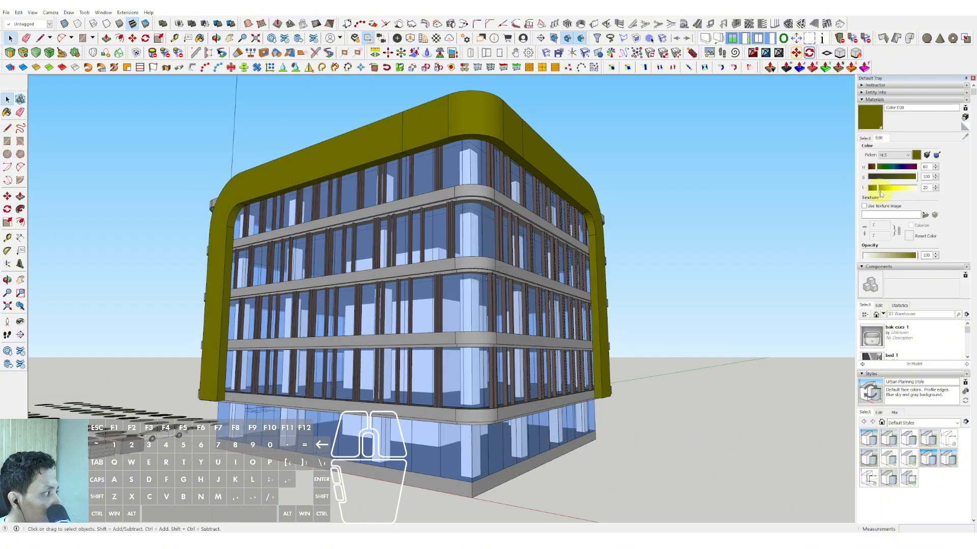
{"action": "left_click", "coordinate": [872, 177]}
{"action": "left_click", "coordinate": [900, 189]}
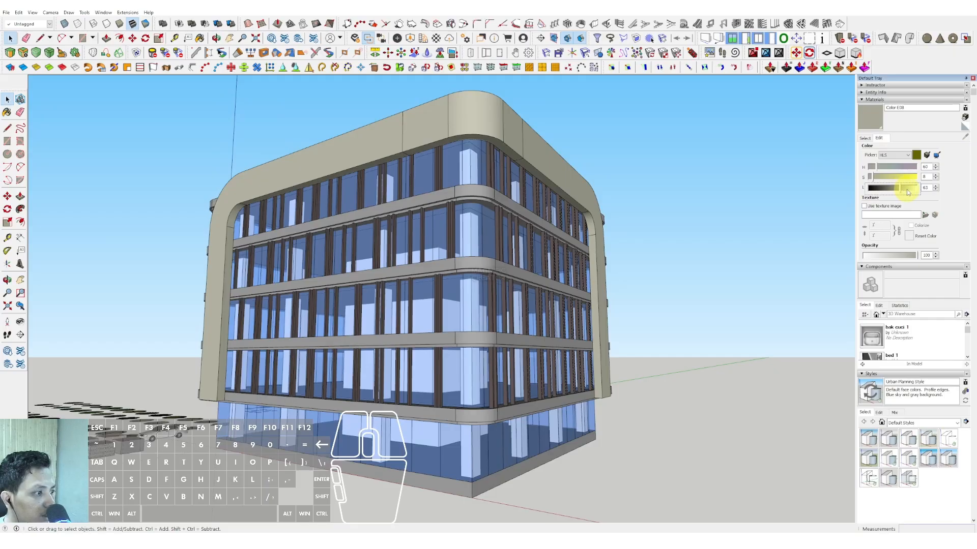
{"action": "left_click", "coordinate": [894, 189]}
Copy the rounded top corner band about 19010 mm straight down to the lower end of the side frame's upright.
{"action": "middle_click_drag", "start_coordinate": [386, 213], "coordinate": [412, 216]}
{"action": "scroll", "coordinate": [541, 344], "scroll_direction": "up", "scroll_amount": 2}
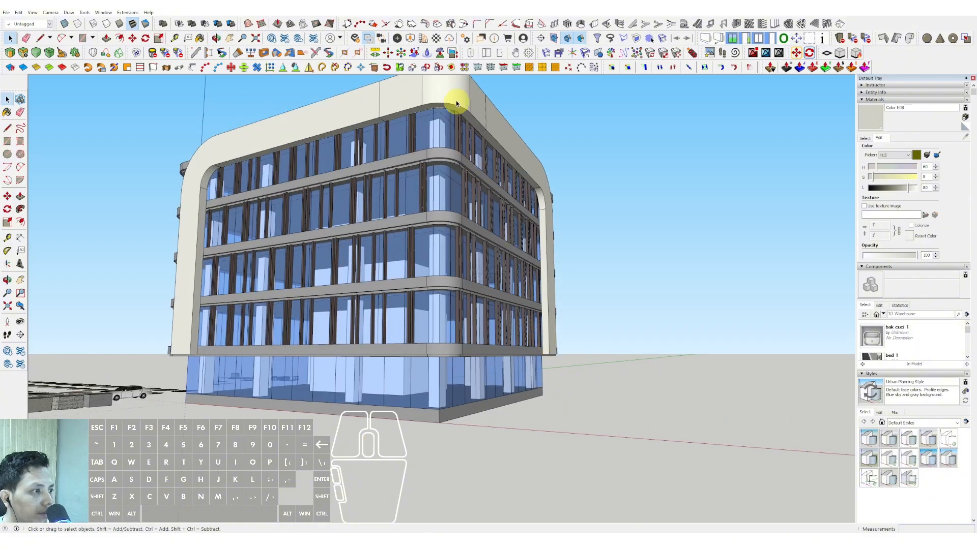
{"action": "scroll", "coordinate": [469, 120], "scroll_direction": "up", "scroll_amount": 2}
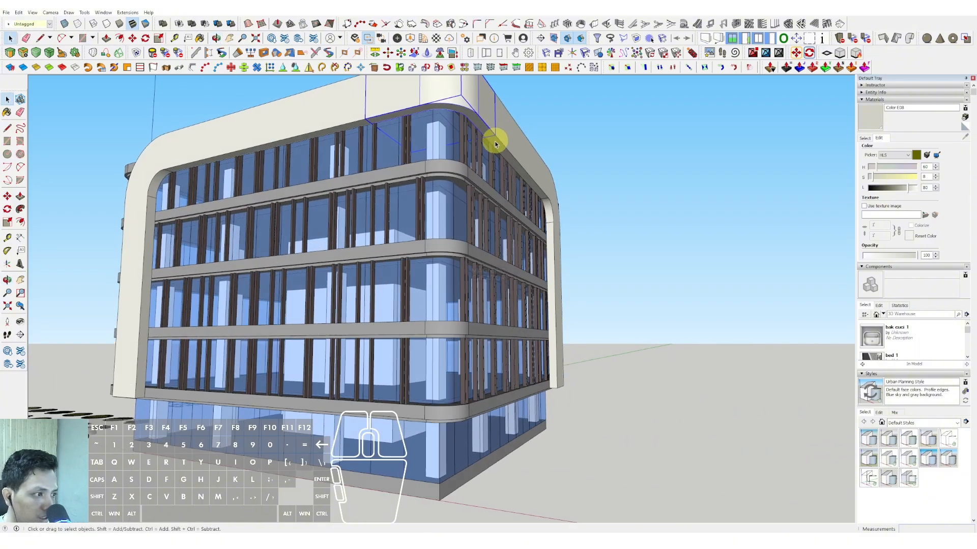
{"action": "scroll", "coordinate": [496, 138], "scroll_direction": "up", "scroll_amount": 2}
{"action": "key", "text": "m"}
{"action": "scroll", "coordinate": [496, 109], "scroll_direction": "down", "scroll_amount": 2}
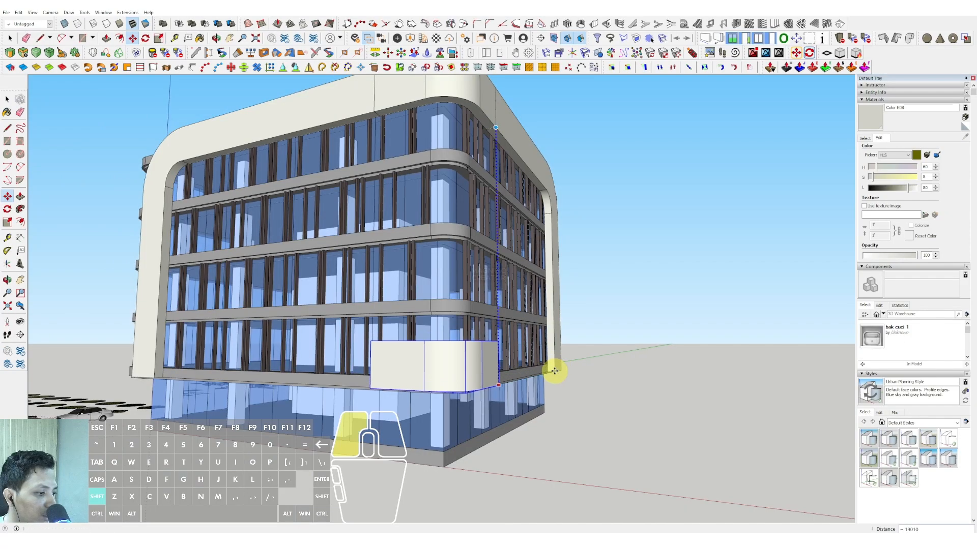
{"action": "left_click", "coordinate": [554, 371]}
Within the copied corner band, extend its side-facade end with Push/Pull to the side frame's upright.
{"action": "scroll", "coordinate": [495, 356], "scroll_direction": "down", "scroll_amount": 2}
{"action": "middle_click_drag", "start_coordinate": [493, 355], "coordinate": [368, 384]}
{"action": "scroll", "coordinate": [374, 392], "scroll_direction": "up", "scroll_amount": 2}
{"action": "key", "text": "space"}
{"action": "triple_click", "coordinate": [375, 392]}
{"action": "left_click_drag", "start_coordinate": [372, 354], "coordinate": [410, 447]}
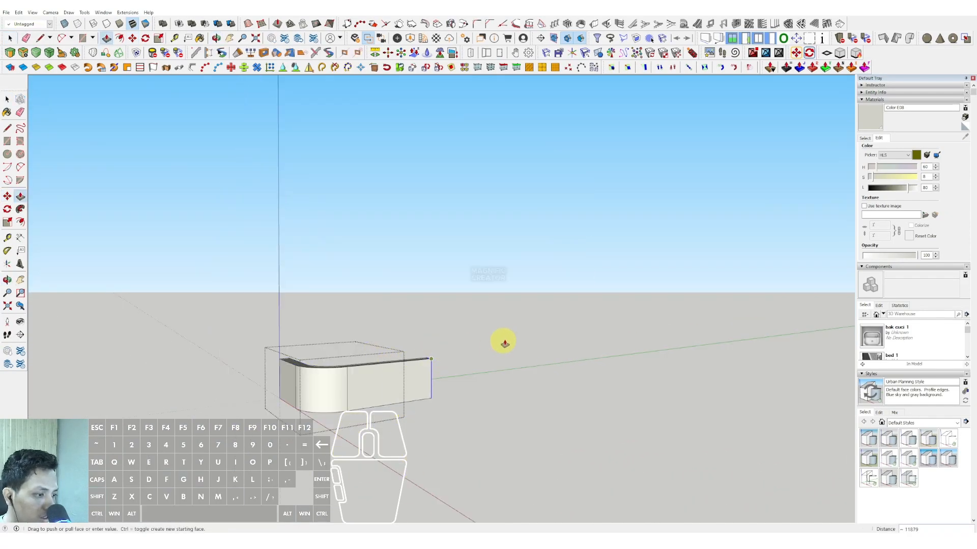
Extend the other end of the lower band about 22339 mm along the front facade to the front frame's upright.
{"action": "middle_click_drag", "start_coordinate": [317, 390], "coordinate": [537, 352]}
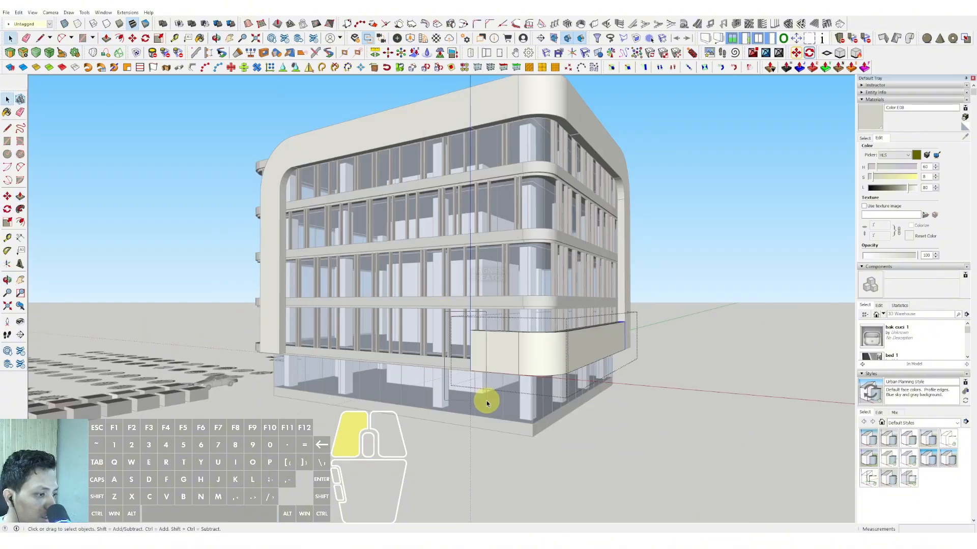
{"action": "left_click", "coordinate": [473, 339]}
{"action": "key", "text": "space"}
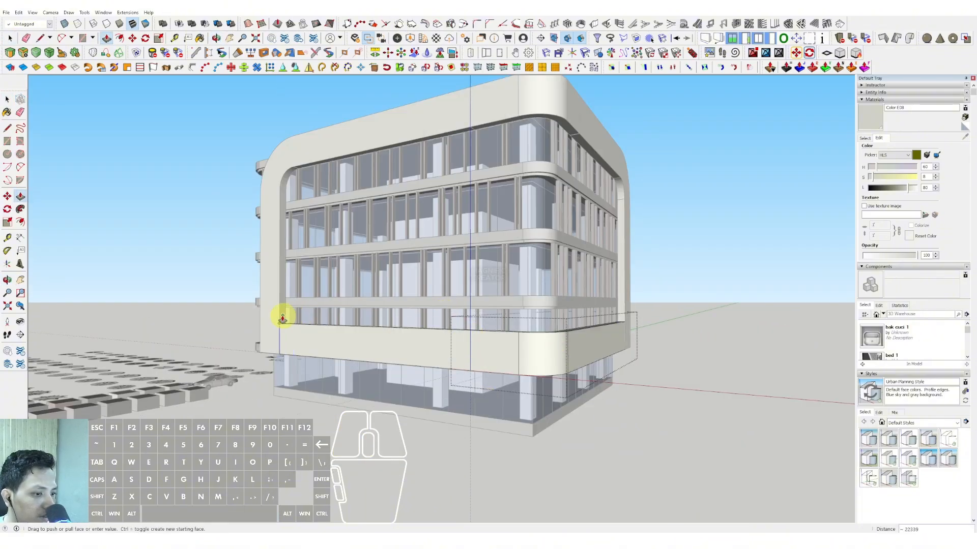
{"action": "middle_click_drag", "start_coordinate": [645, 275], "coordinate": [358, 359]}
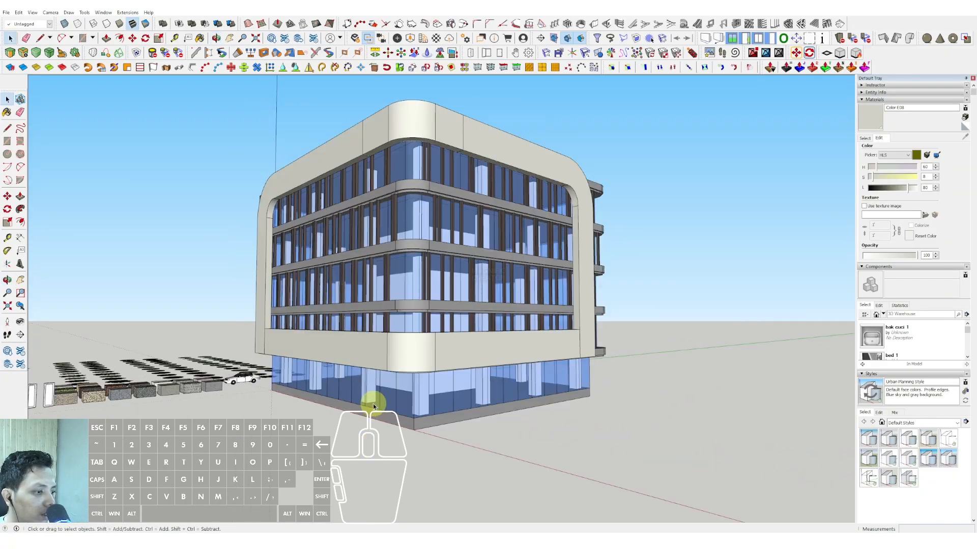
Turn on shadows for the model.
{"action": "middle_click_drag", "start_coordinate": [373, 406], "coordinate": [395, 416]}
{"action": "middle_click_drag", "start_coordinate": [544, 392], "coordinate": [265, 326]}
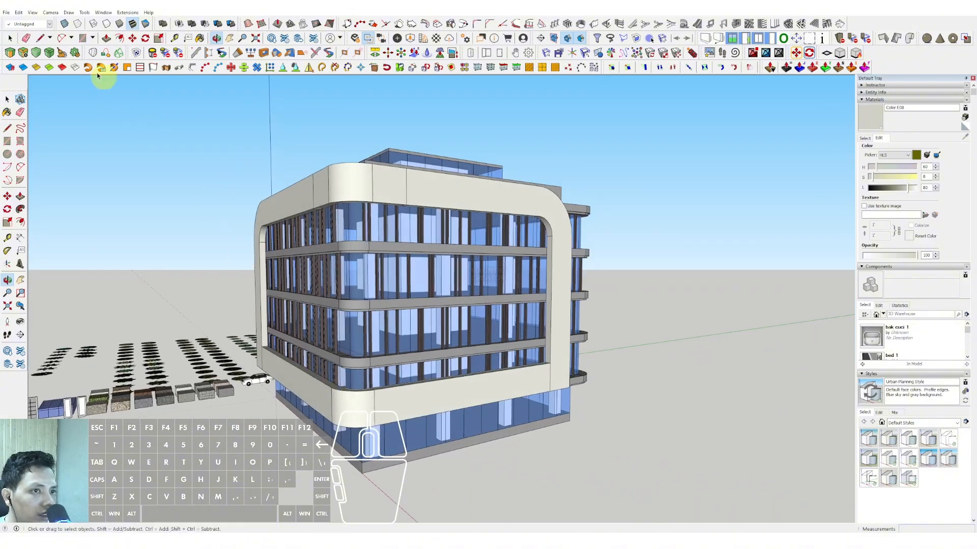
{"action": "left_click", "coordinate": [32, 13]}
{"action": "left_click", "coordinate": [46, 97]}
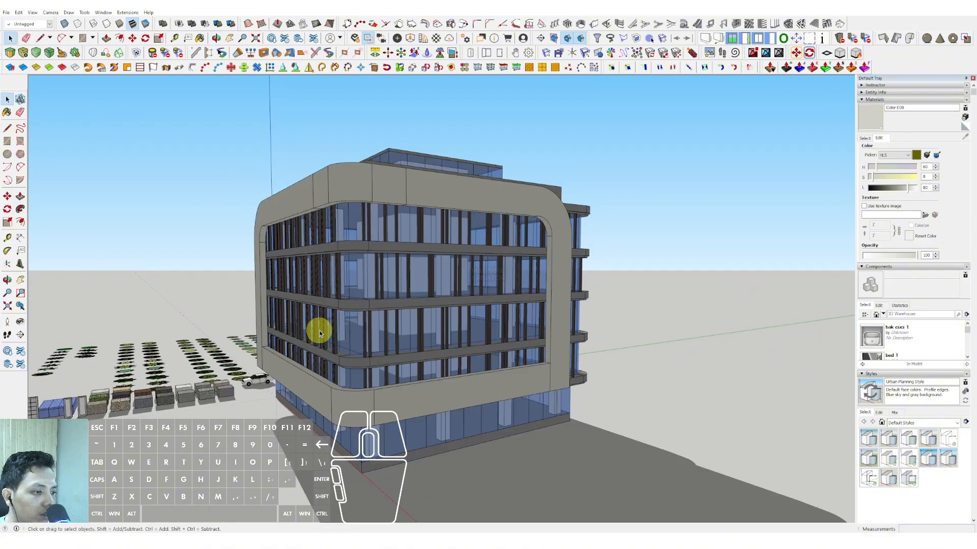
Adjust the sun shadows to a time of about 10:28 and a date of 08/31.
{"action": "middle_click_drag", "start_coordinate": [314, 335], "coordinate": [508, 280]}
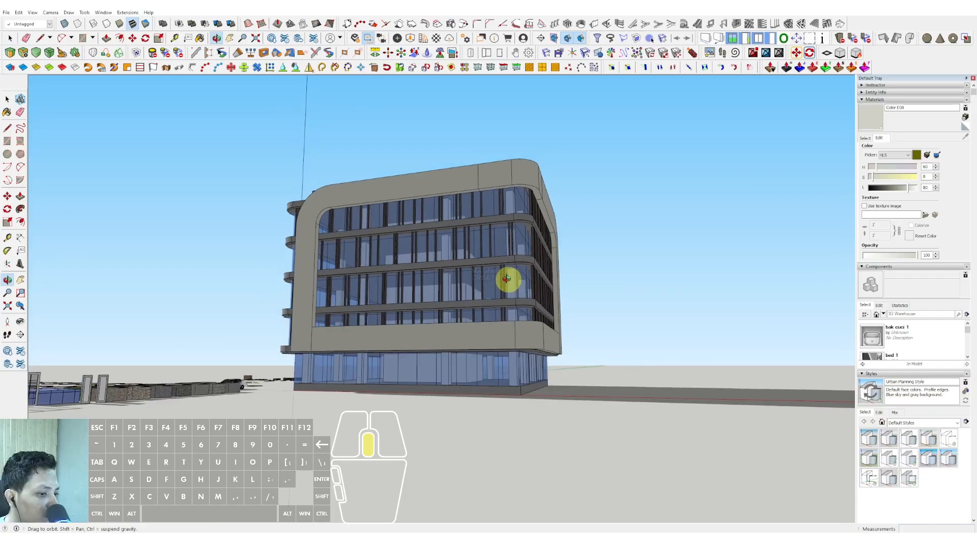
{"action": "scroll", "coordinate": [922, 360], "scroll_direction": "down", "scroll_amount": 5}
{"action": "left_click_drag", "start_coordinate": [896, 411], "coordinate": [883, 411]}
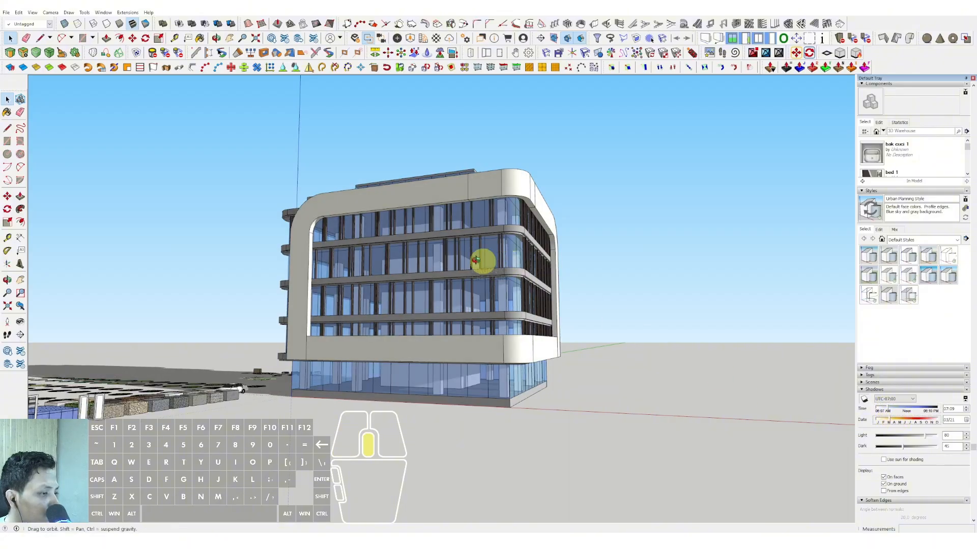
{"action": "middle_click_drag", "start_coordinate": [475, 261], "coordinate": [488, 290]}
{"action": "mouse_move", "coordinate": [917, 418]}
{"action": "left_mouse_down"}
{"action": "mouse_move", "coordinate": [911, 410]}
{"action": "mouse_move", "coordinate": [921, 410]}
{"action": "mouse_move", "coordinate": [904, 411]}
{"action": "left_mouse_up"}
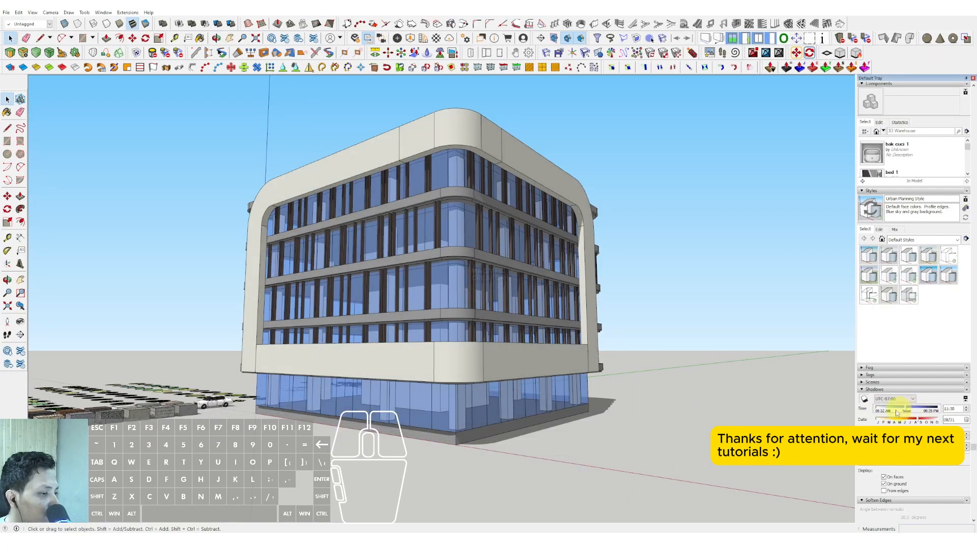
{"action": "middle_click_drag", "start_coordinate": [437, 243], "coordinate": [431, 221]}
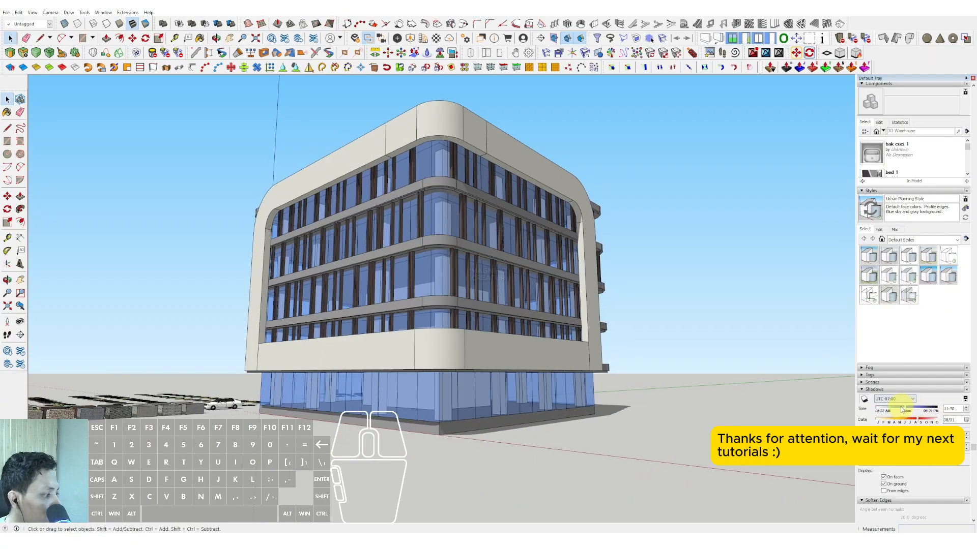
{"action": "left_click_drag", "start_coordinate": [902, 410], "coordinate": [898, 410]}
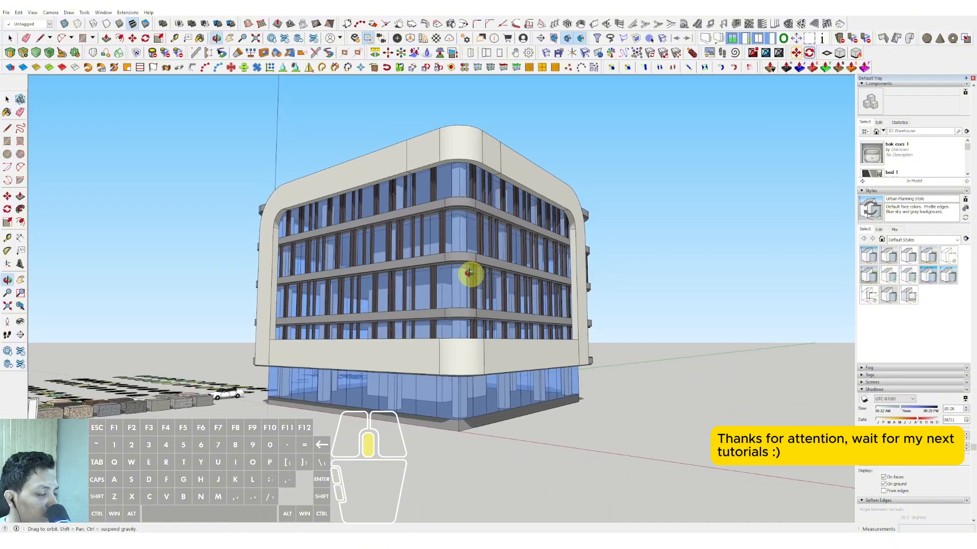